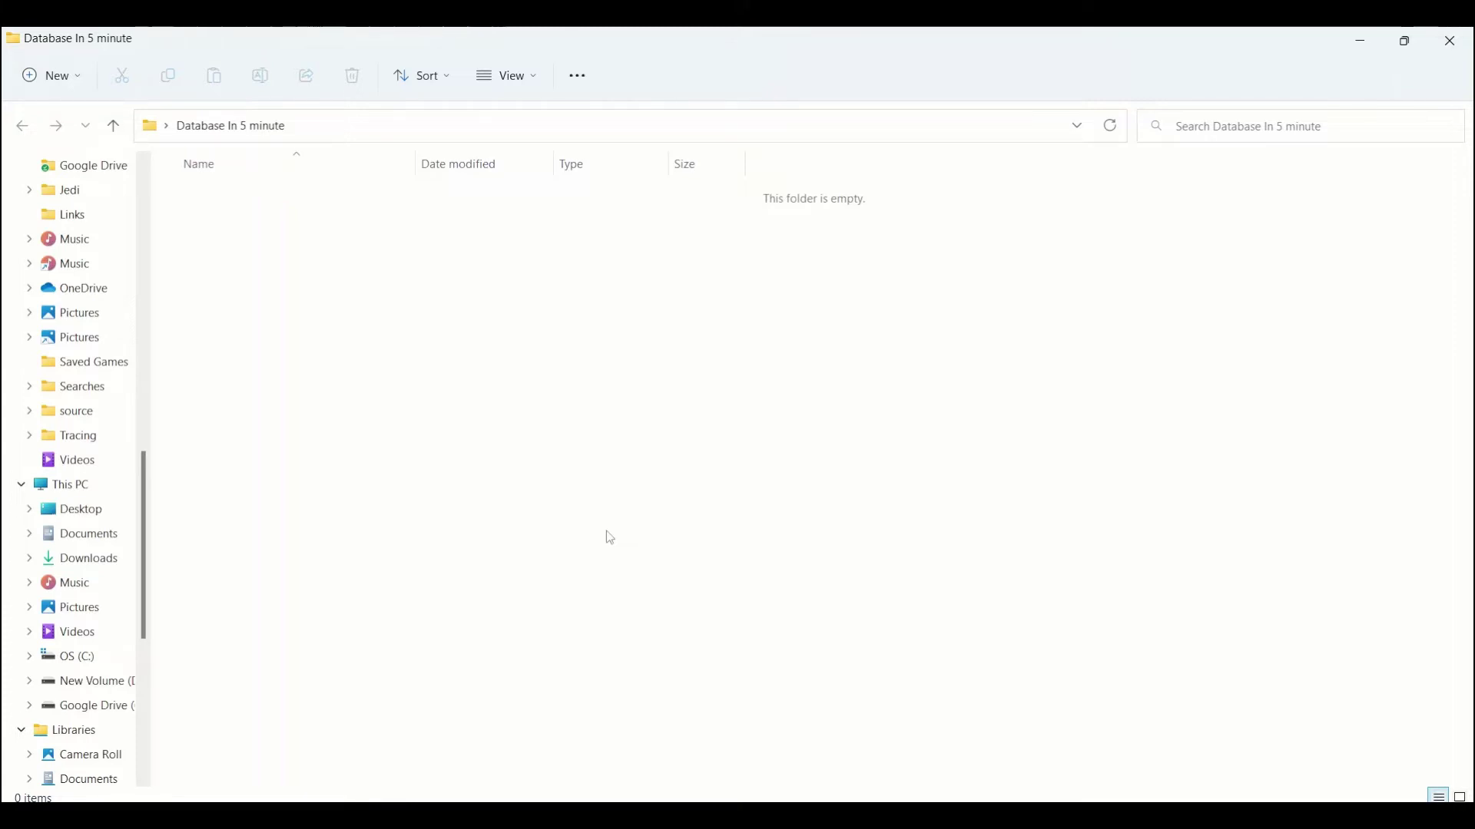
Step: Open the empty 'Database In 5 minute' folder in VS Code from File Explorer with Open with Code
right_click(610, 538)
left_click(674, 553)
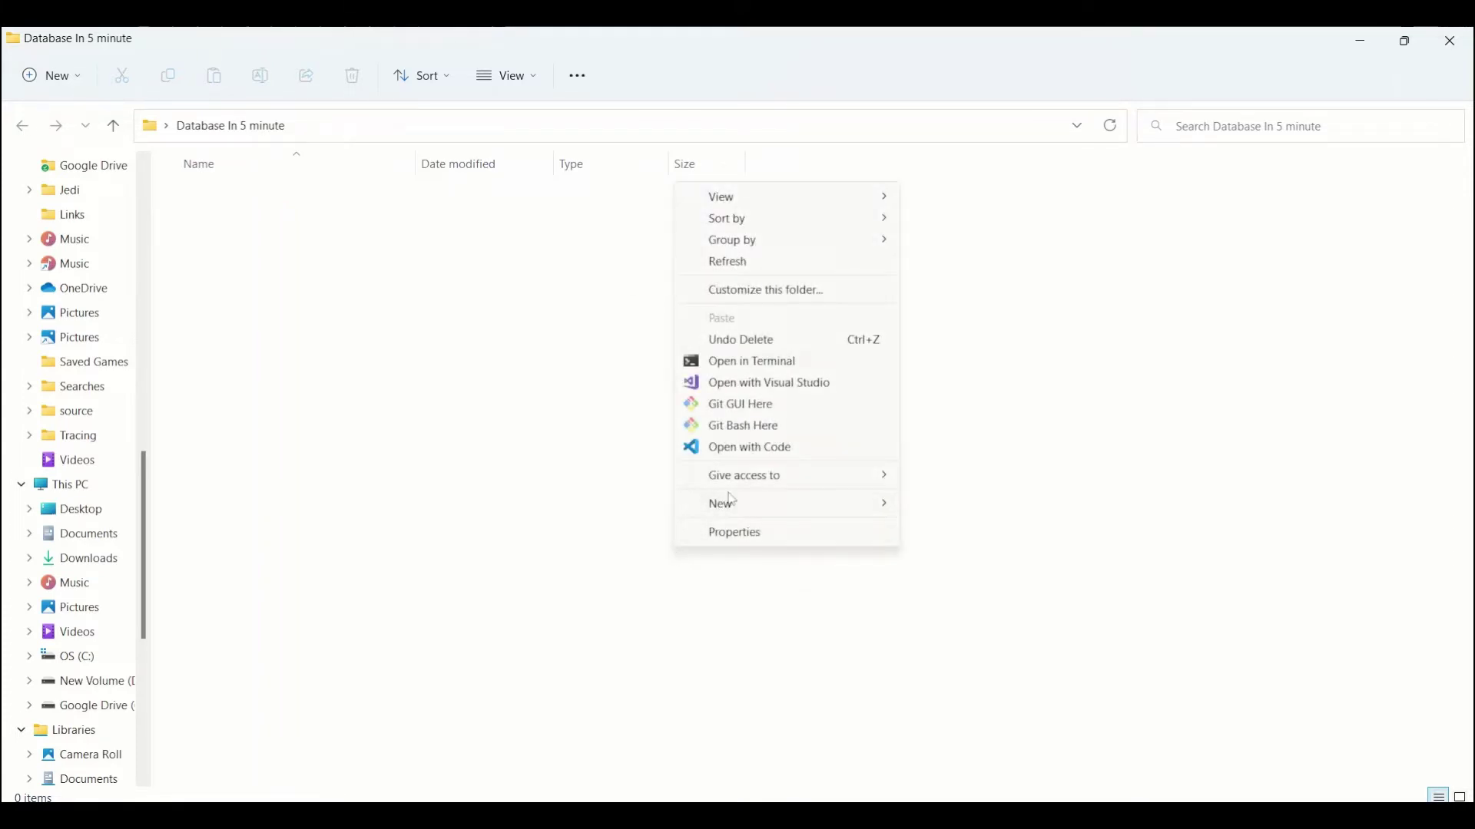
mouse_move(756, 510)
left_click(813, 447)
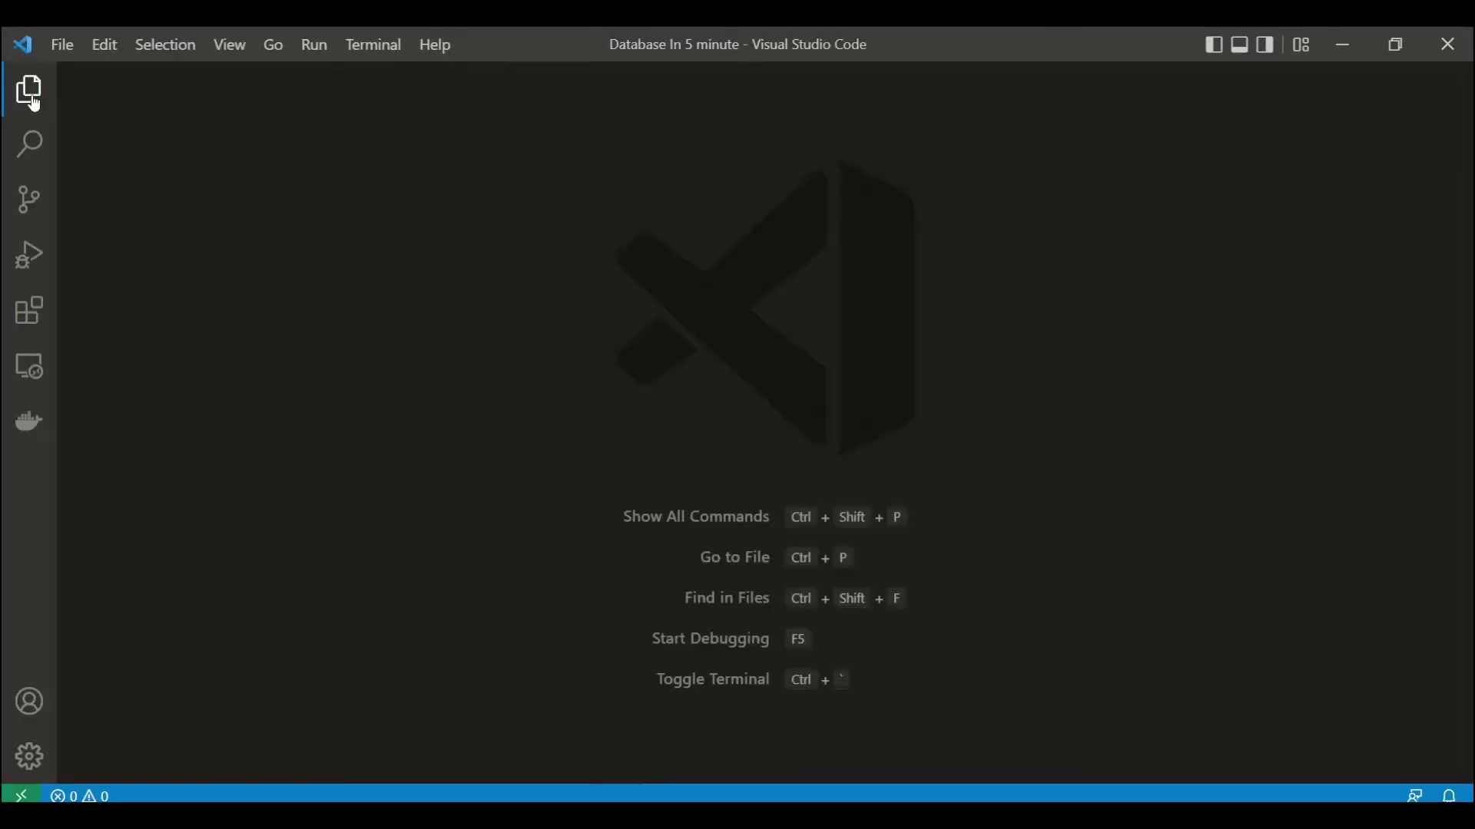
Step: Create a new file named index.html in the project
left_click(154, 117)
type("index.ht")
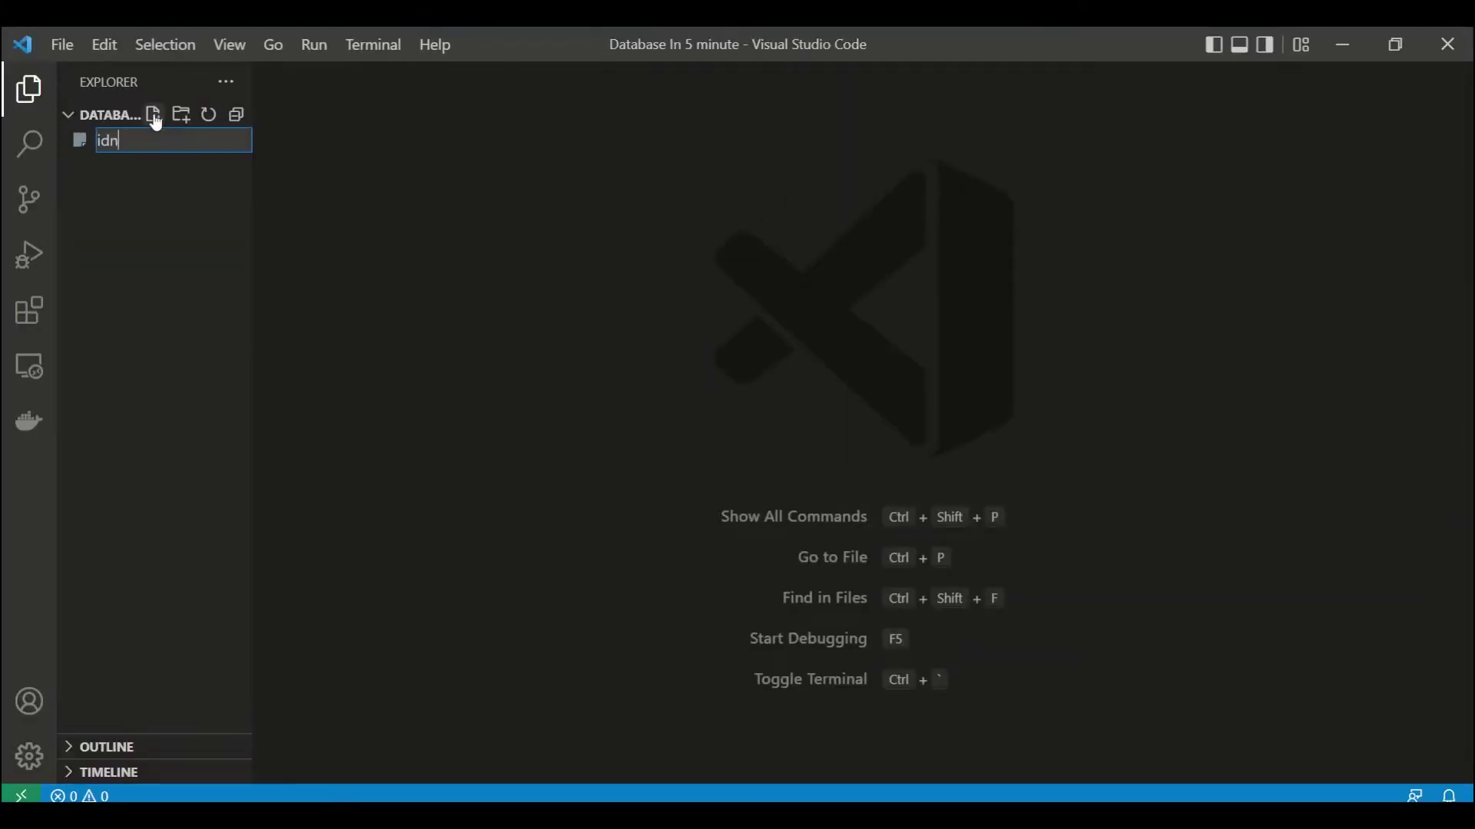
type("ml")
key("Return")
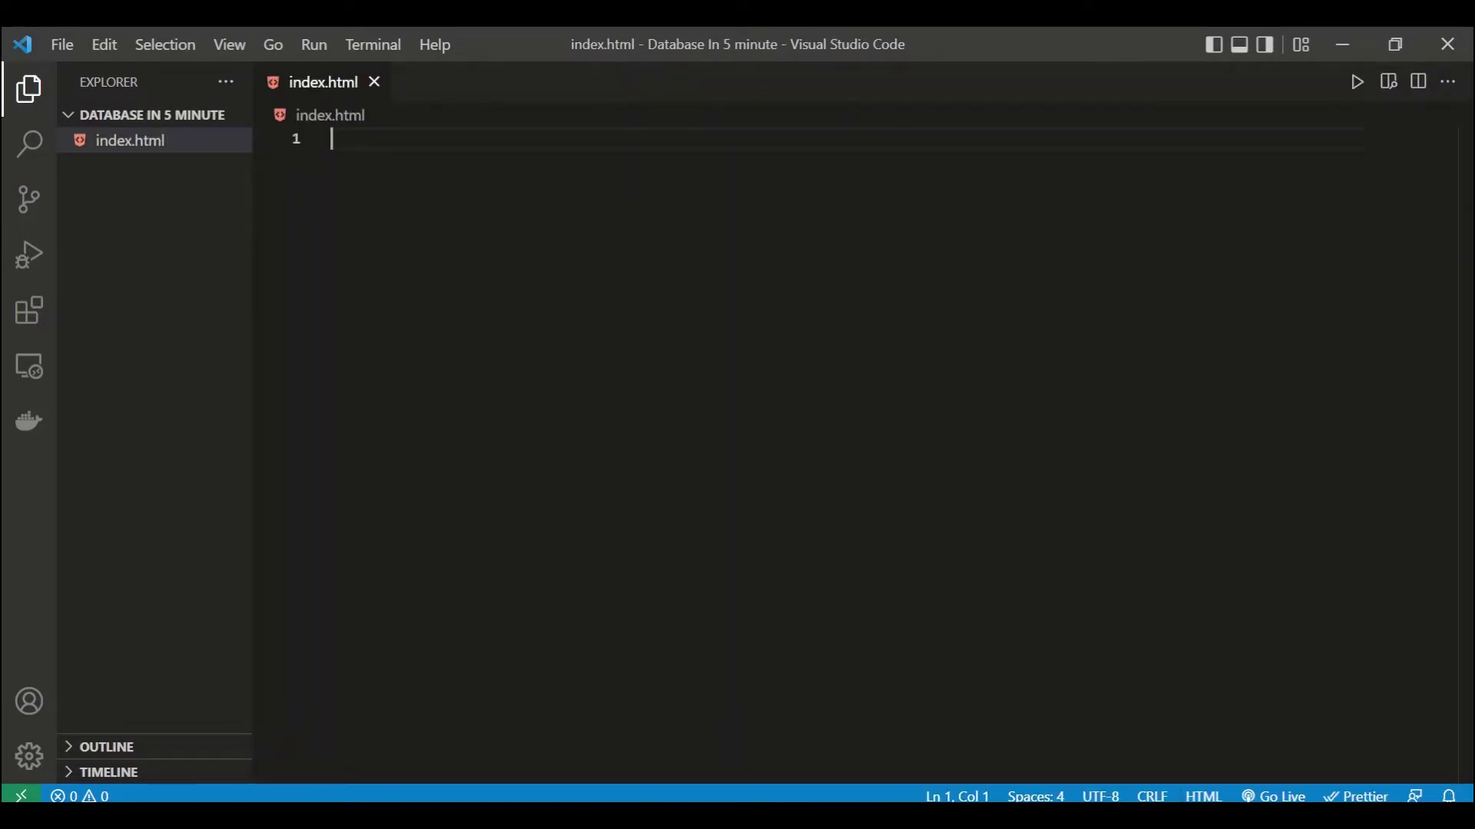
Step: Copy the starter HTML template from Bootstrap's Get started documentation
type("getbootstrap.com")
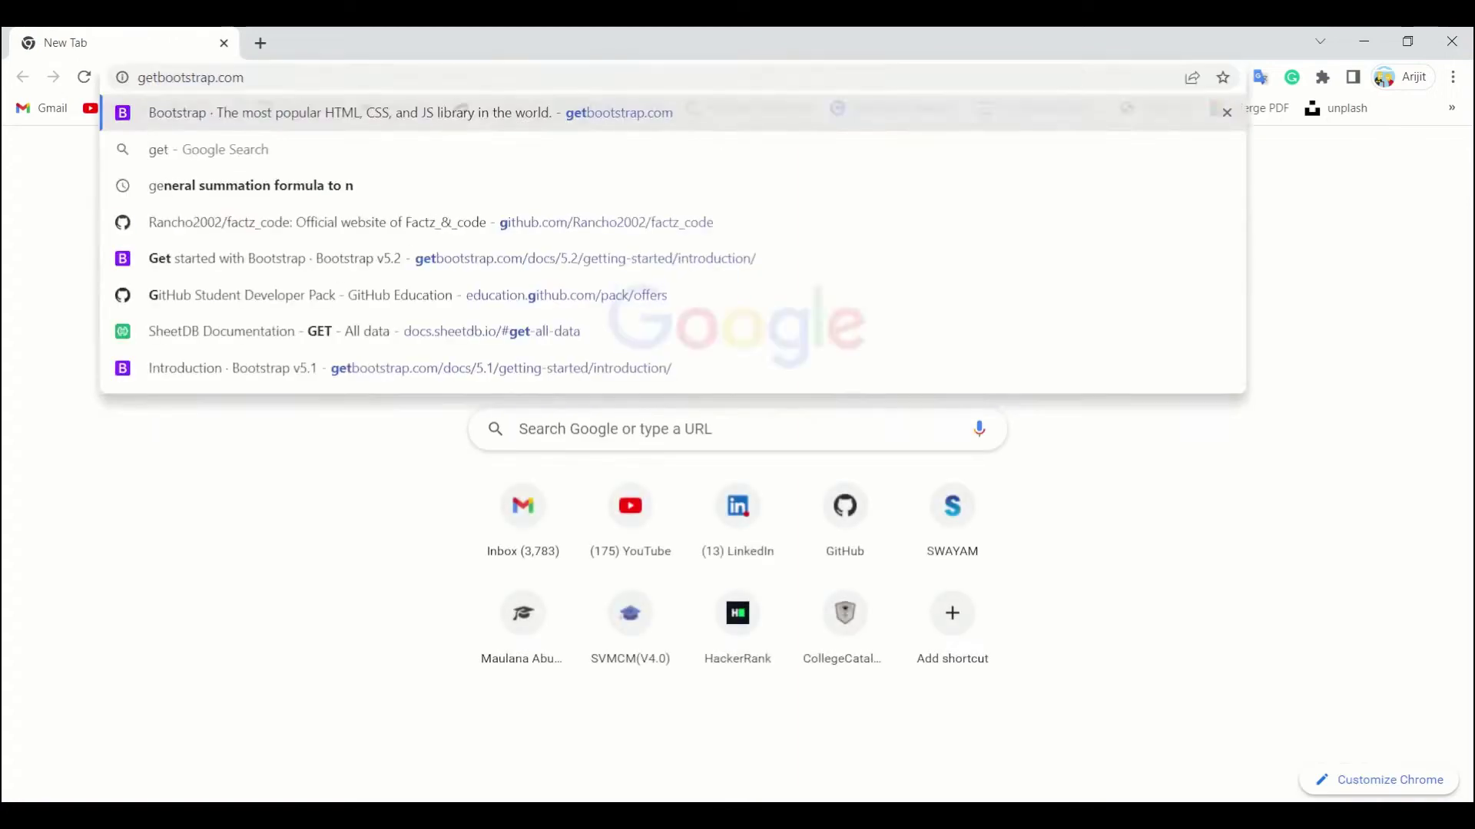
key("Return")
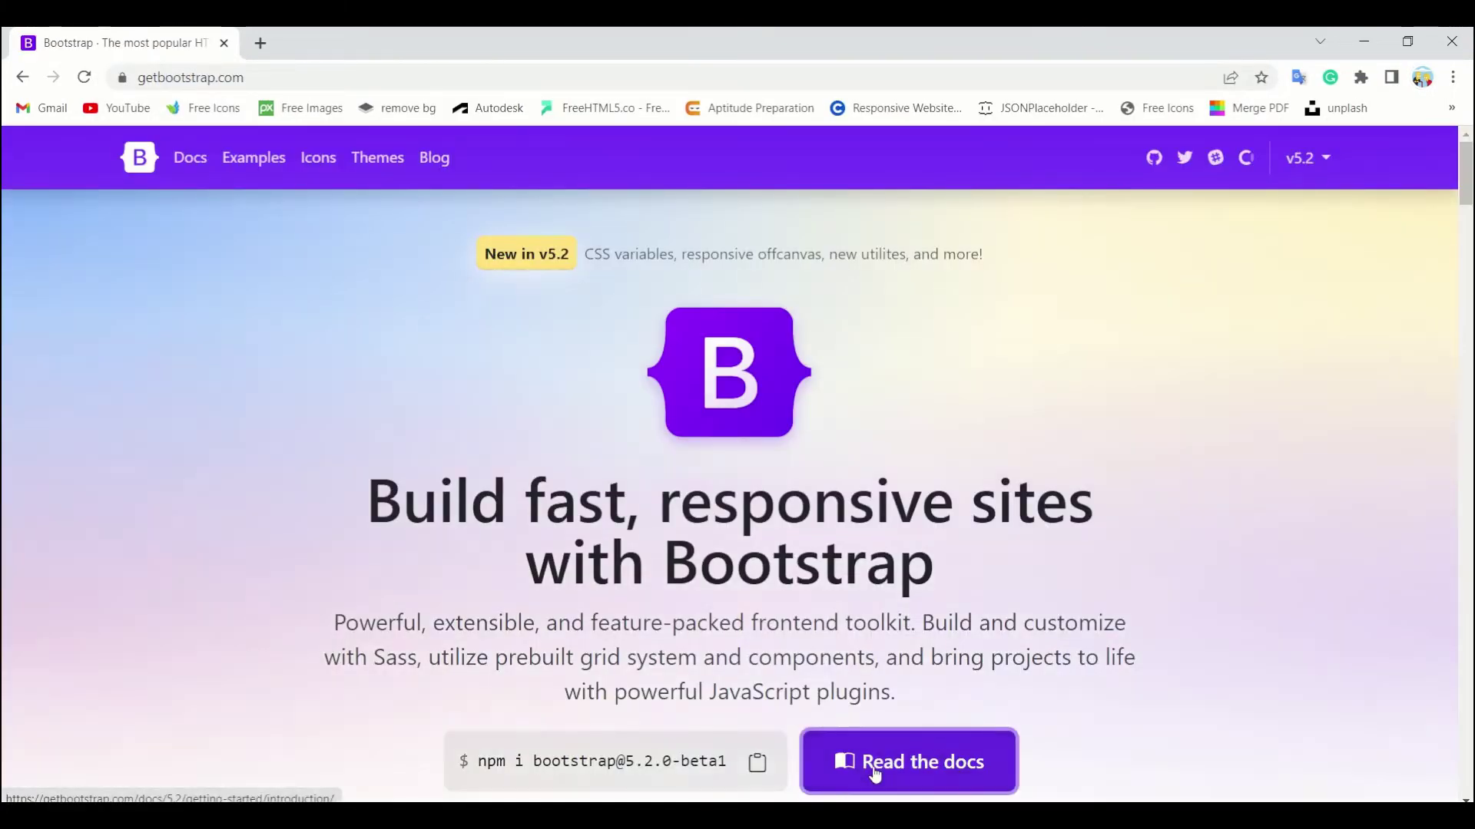
left_click(874, 772)
scroll(734, 597, "down", 10)
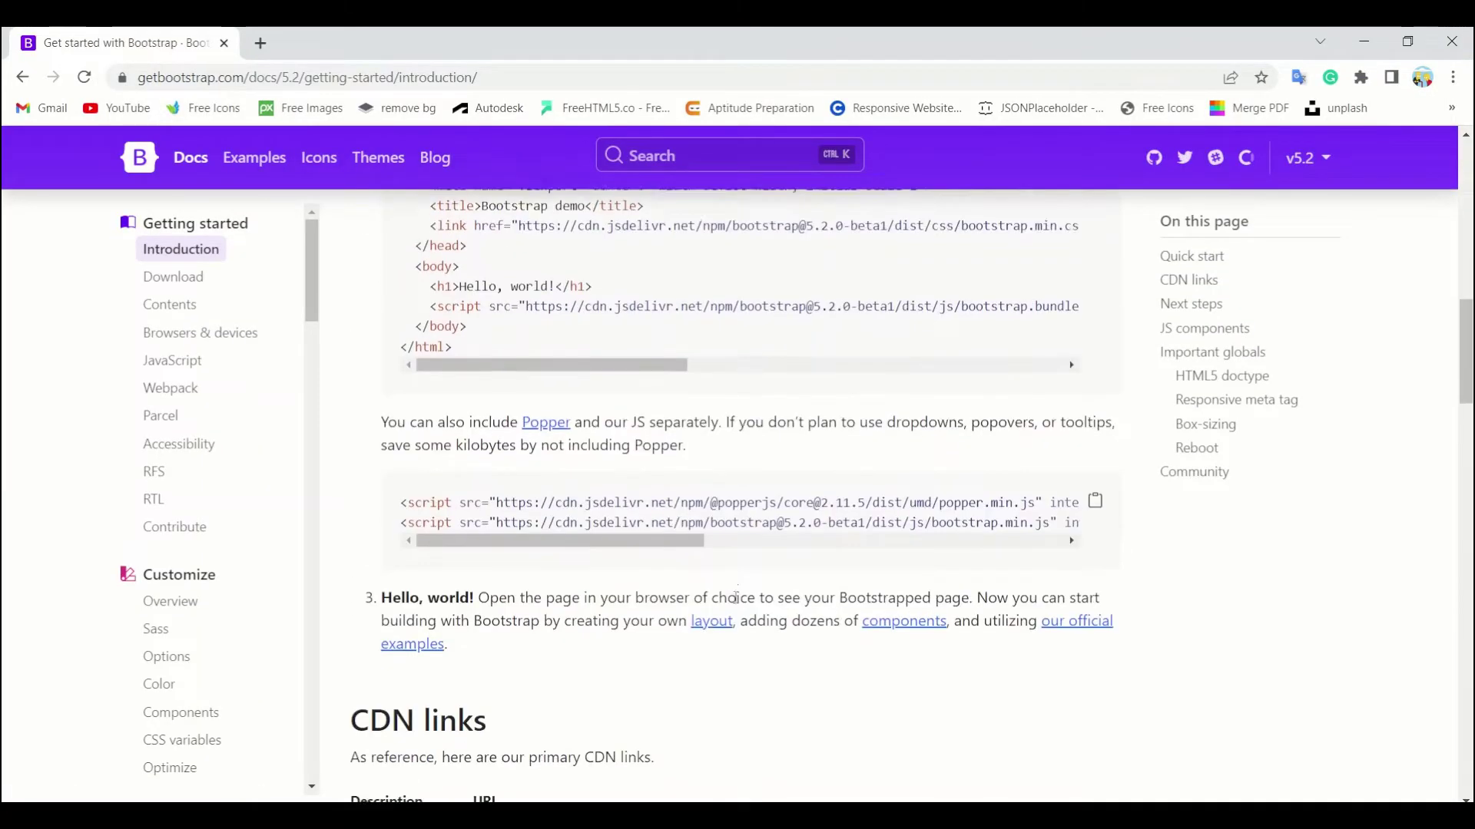
scroll(735, 597, "down", 3)
scroll(737, 605, "up", 8)
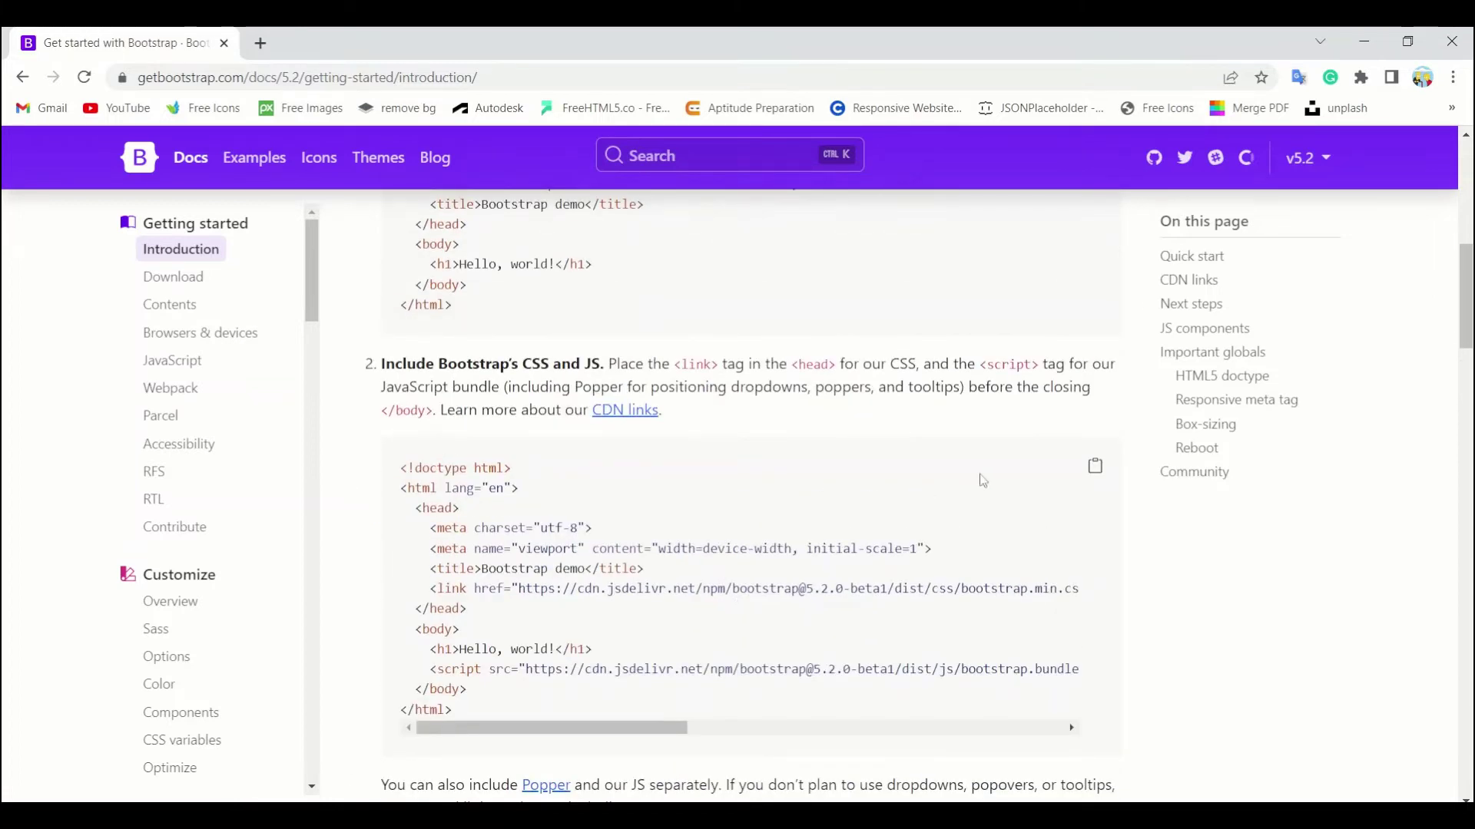
left_click(1095, 466)
Step: Paste the starter template into index.html and clear the 'Bootstrap demo' title
key("alt+Tab")
key("ctrl+v")
left_click_drag(551, 248, 427, 248)
key("BackSpace")
Step: Title the page 'Database in 5 minutes' and save index.html
type("Database in 5 minute")
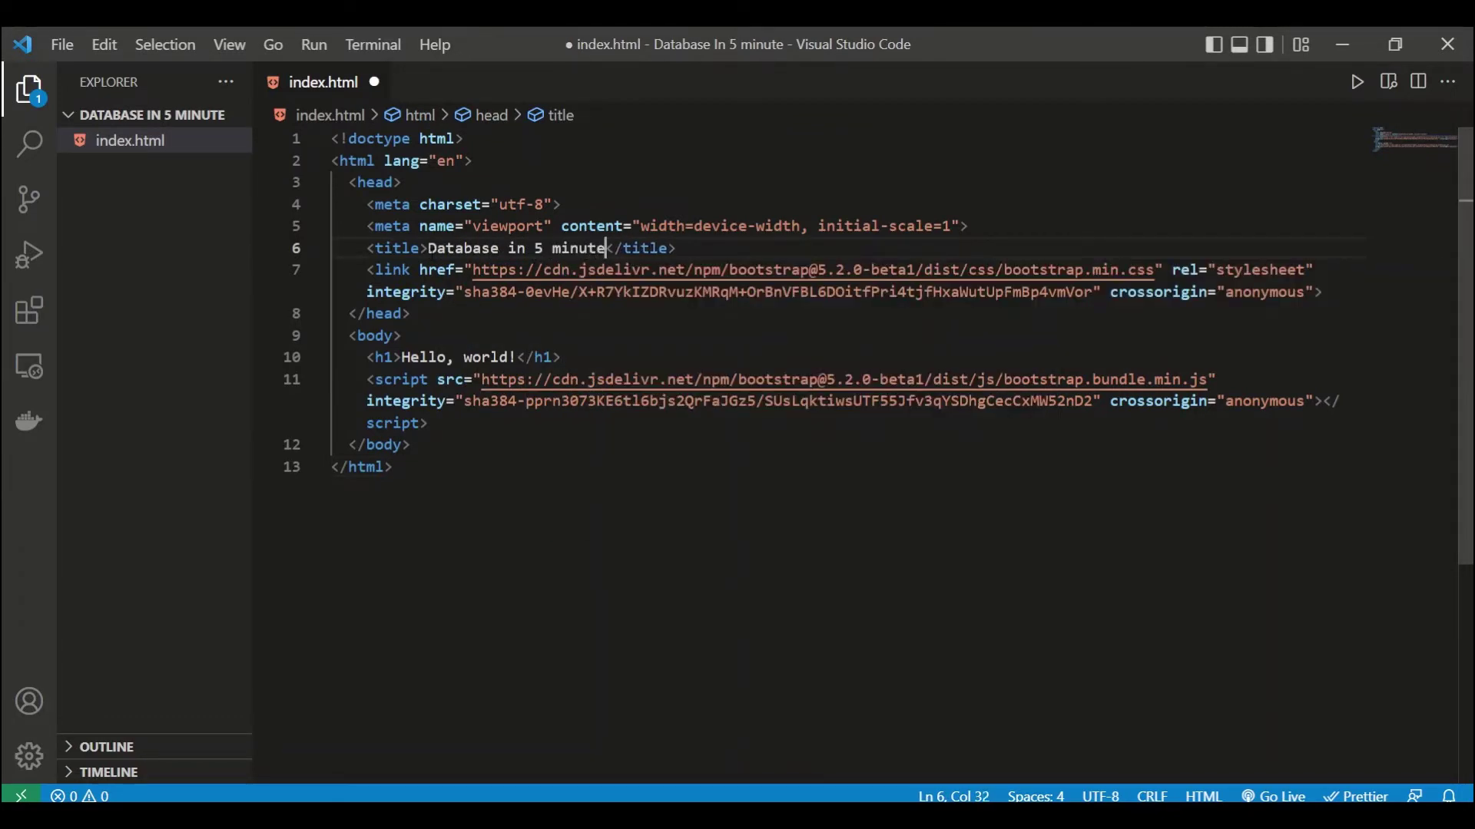
type("s")
key("ctrl+s")
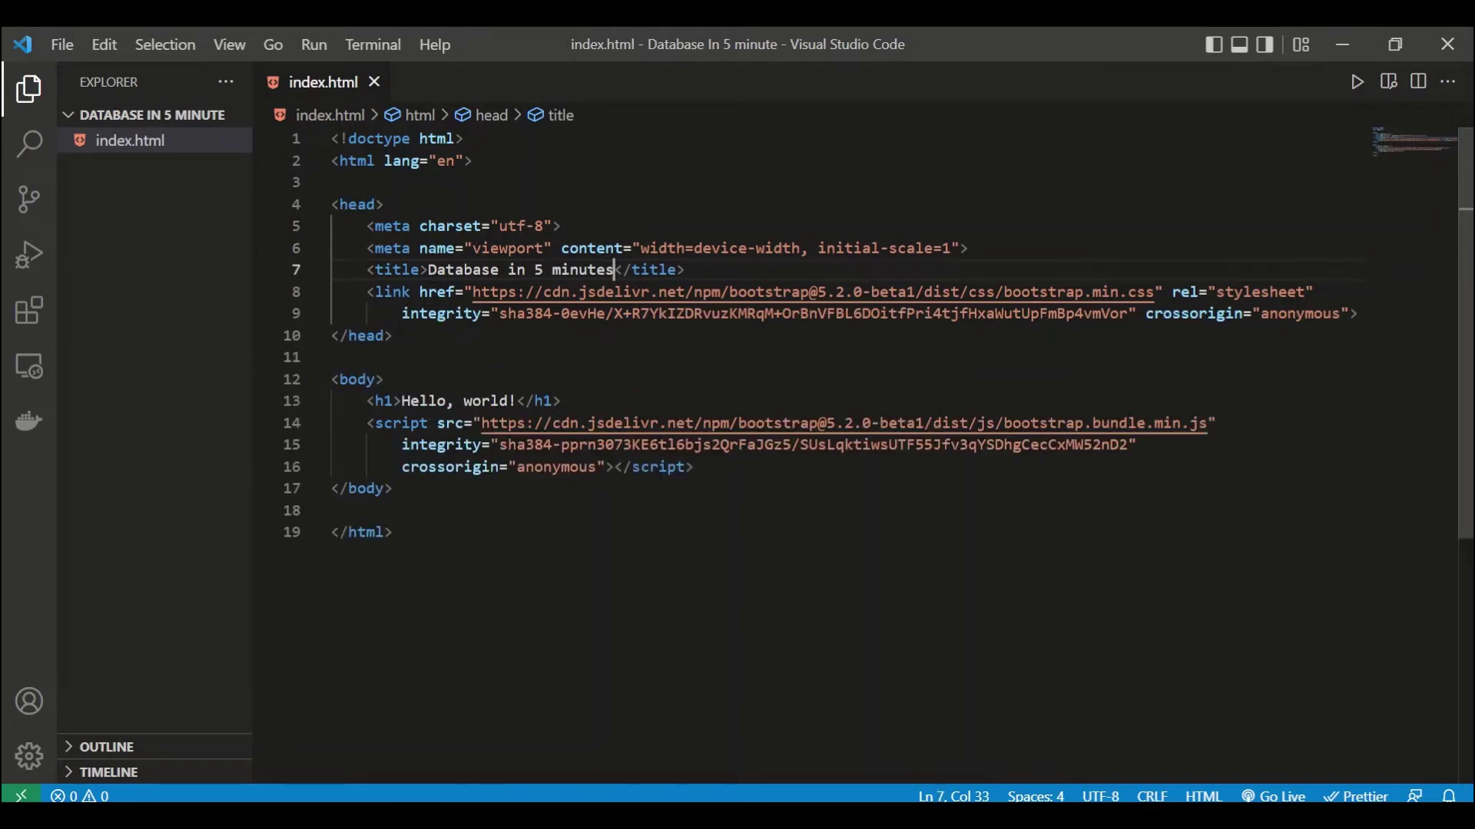
key("alt+Tab")
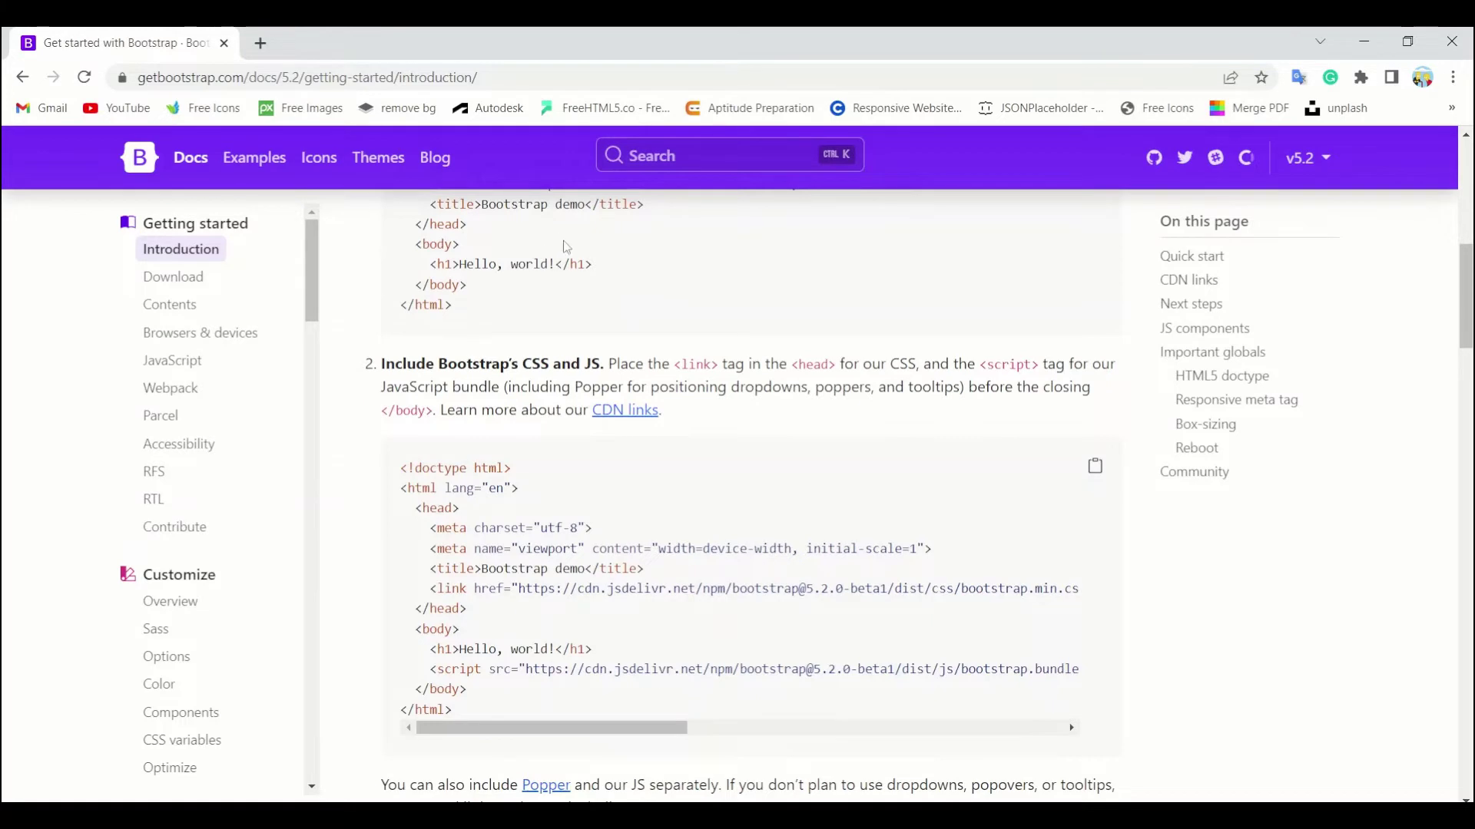
Step: Search the Bootstrap docs for 'nav' and copy the Navbar example's HTML
scroll(233, 610, "down", 6)
scroll(232, 610, "down", 10)
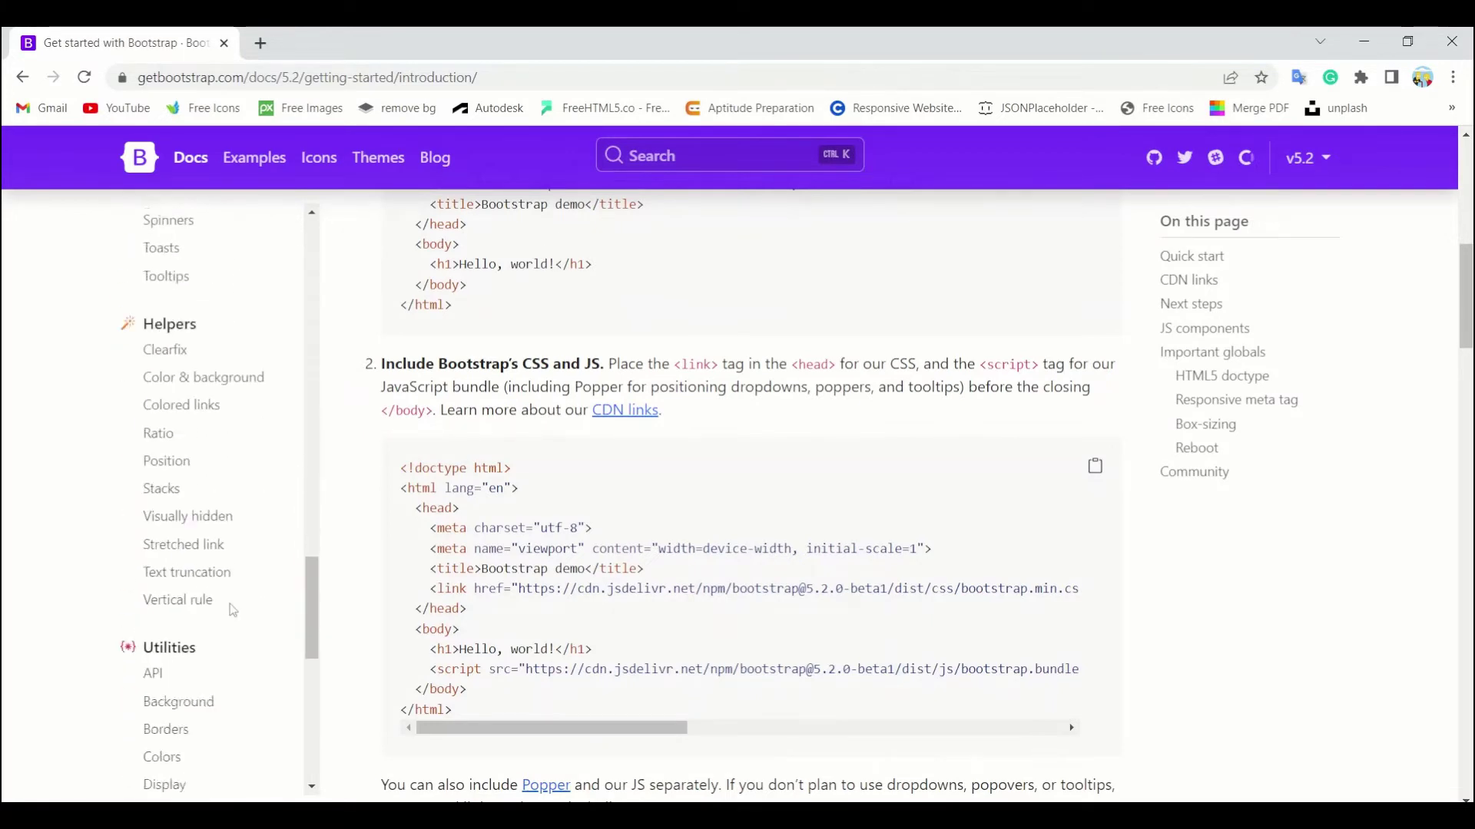
left_click(642, 172)
type("nav")
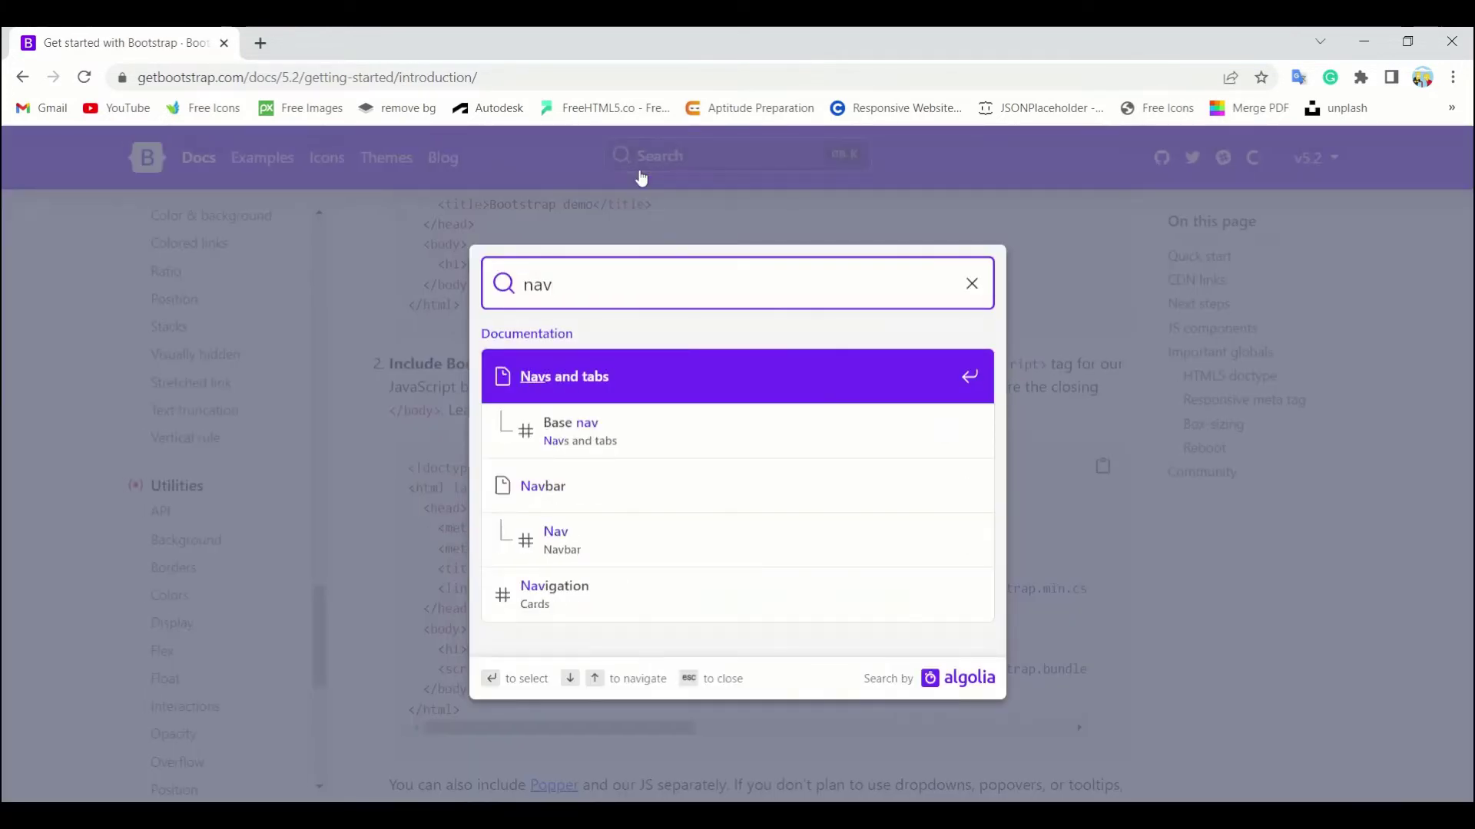
key("Return")
scroll(1085, 344, "down", 6)
left_click(1085, 343)
key("alt+Tab")
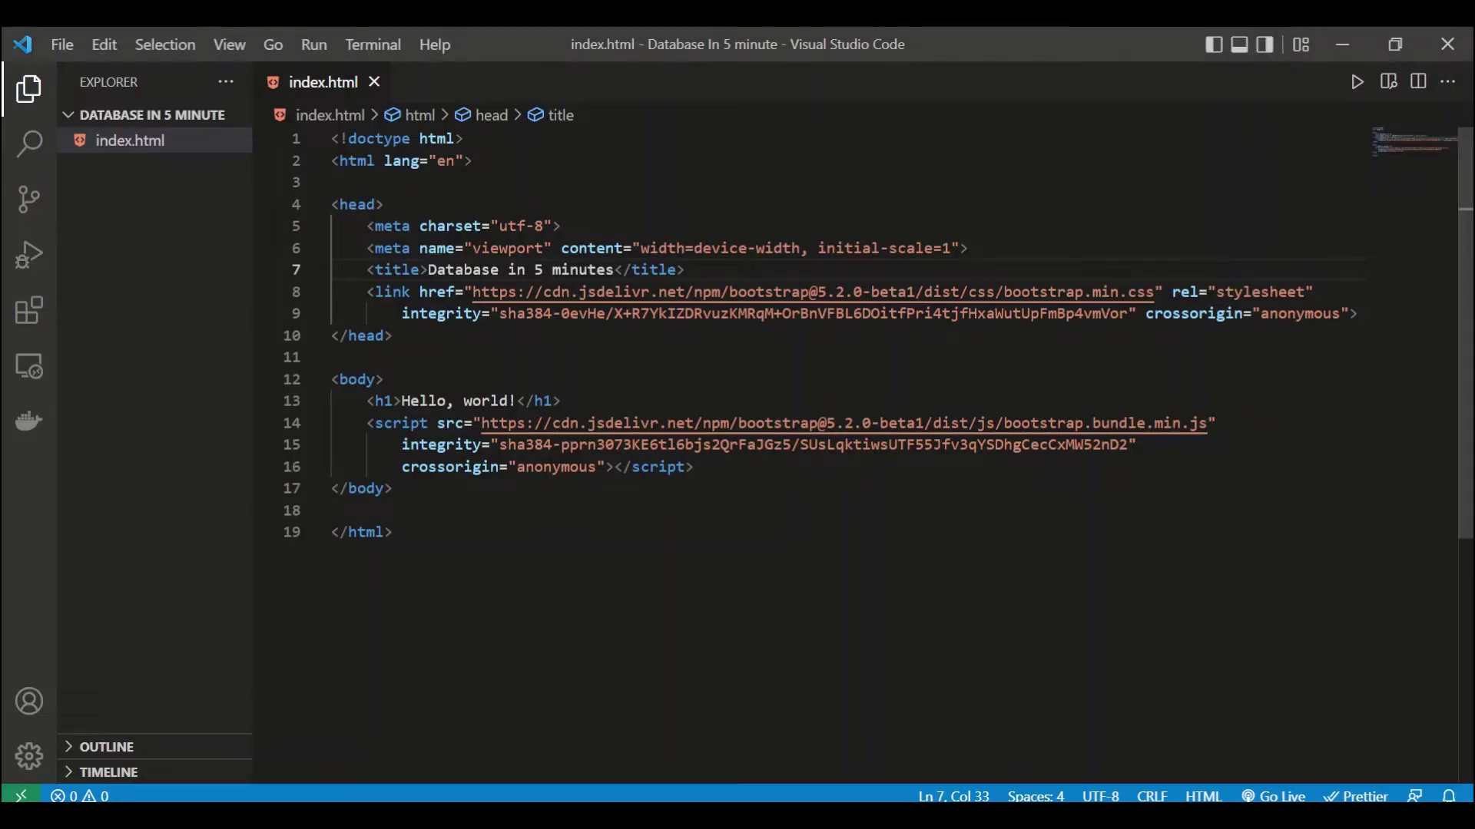
Step: Replace the 'Hello, world' heading with the copied navbar markup
key("shift+Home")
key("ctrl+v")
scroll(852, 453, "up", 5)
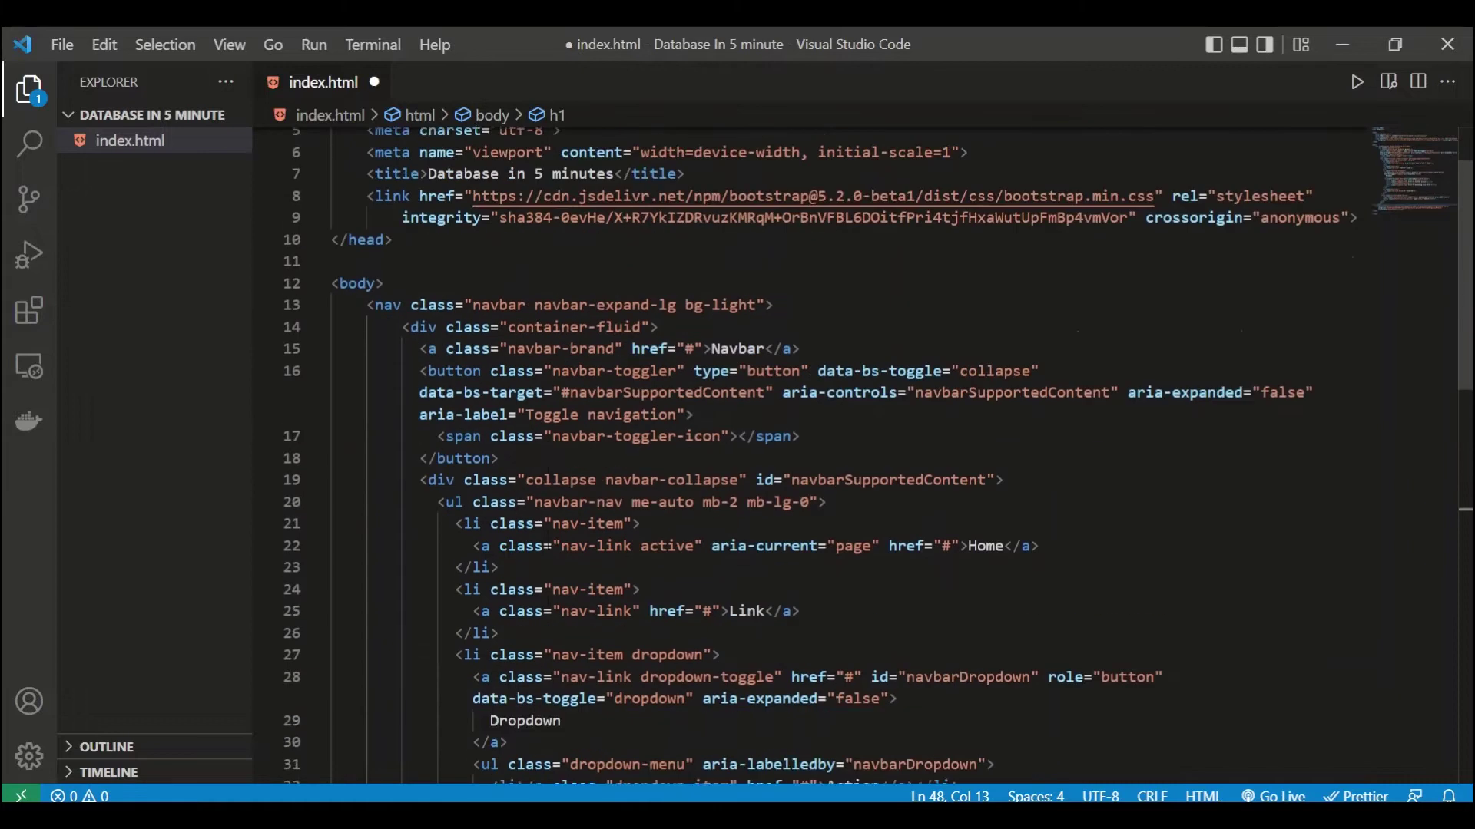
scroll(548, 543, "down", 2)
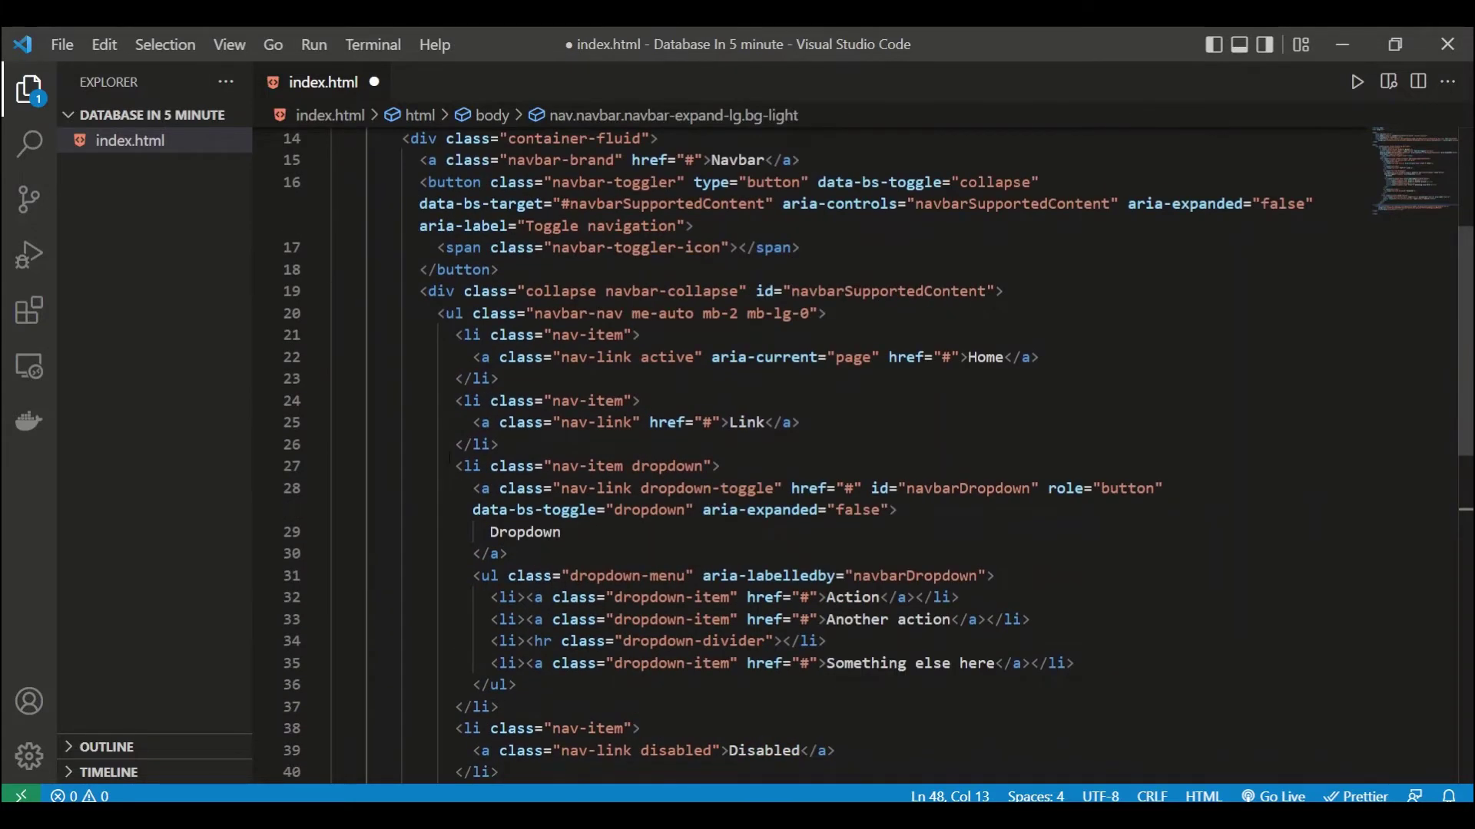
scroll(452, 400, "up", 1)
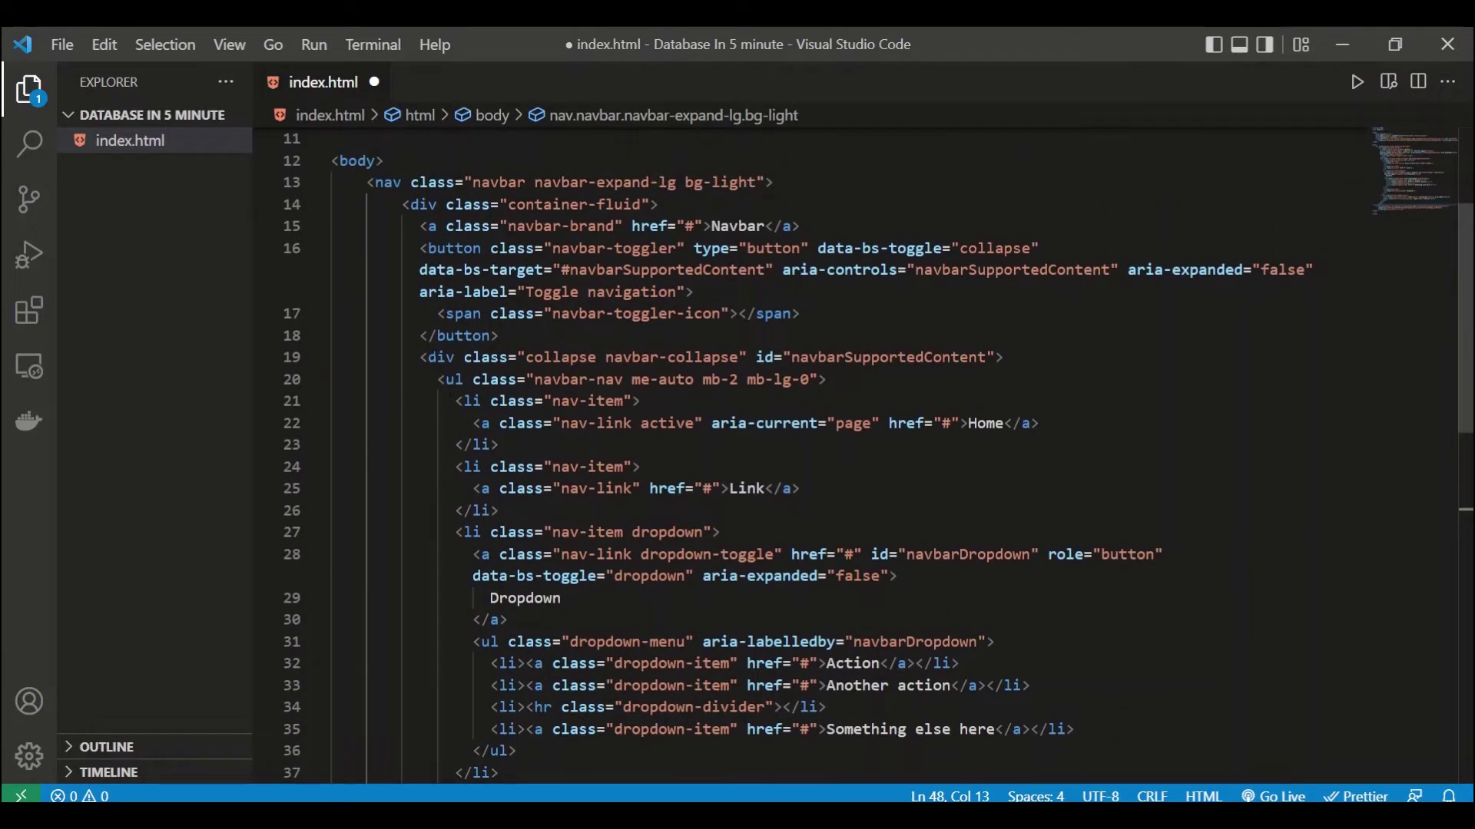
scroll(853, 453, "up", 1)
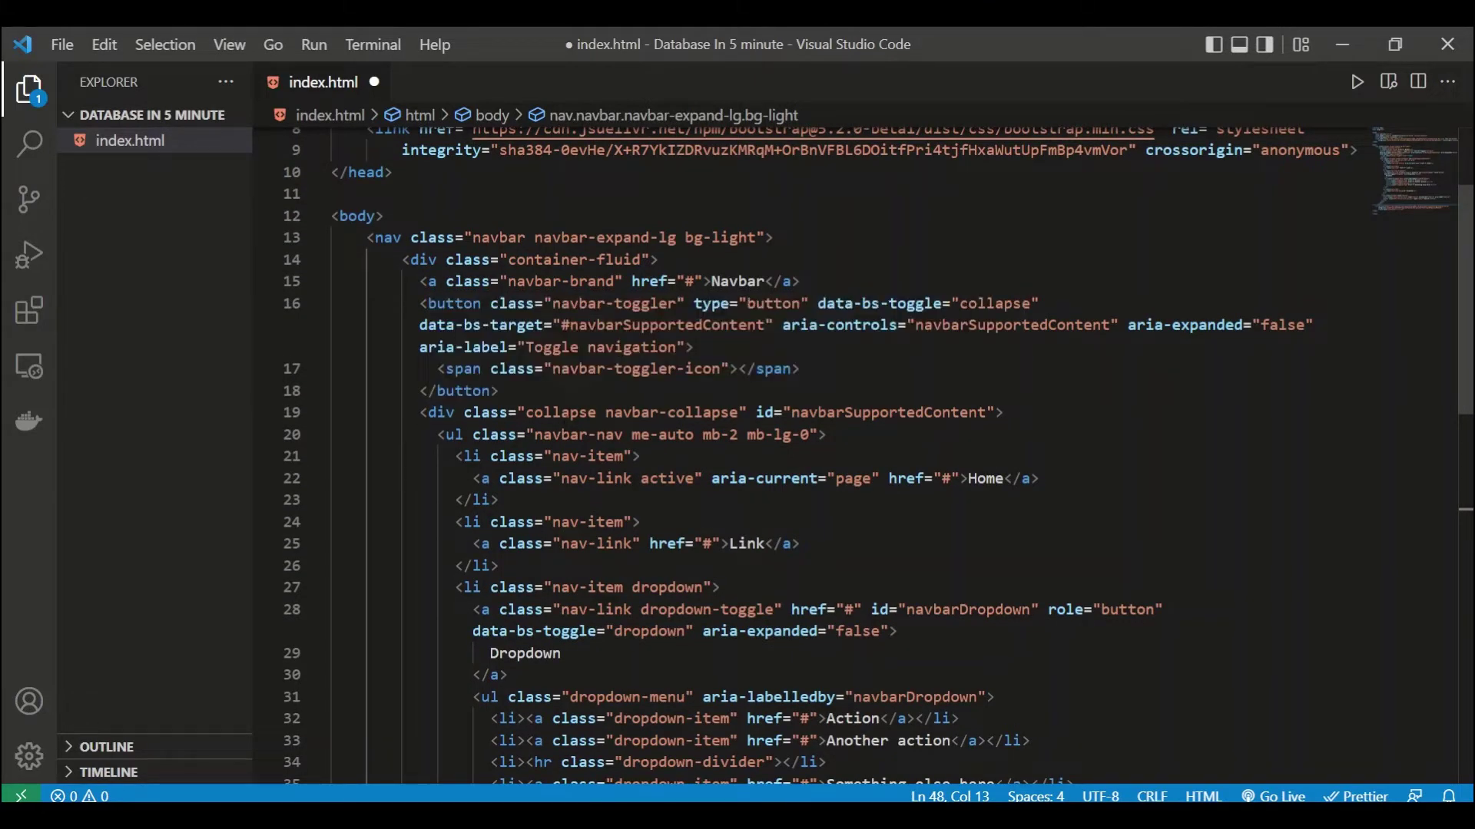
Step: Delete the dropdown menu item and the Disabled nav item from the navbar
left_click(569, 412)
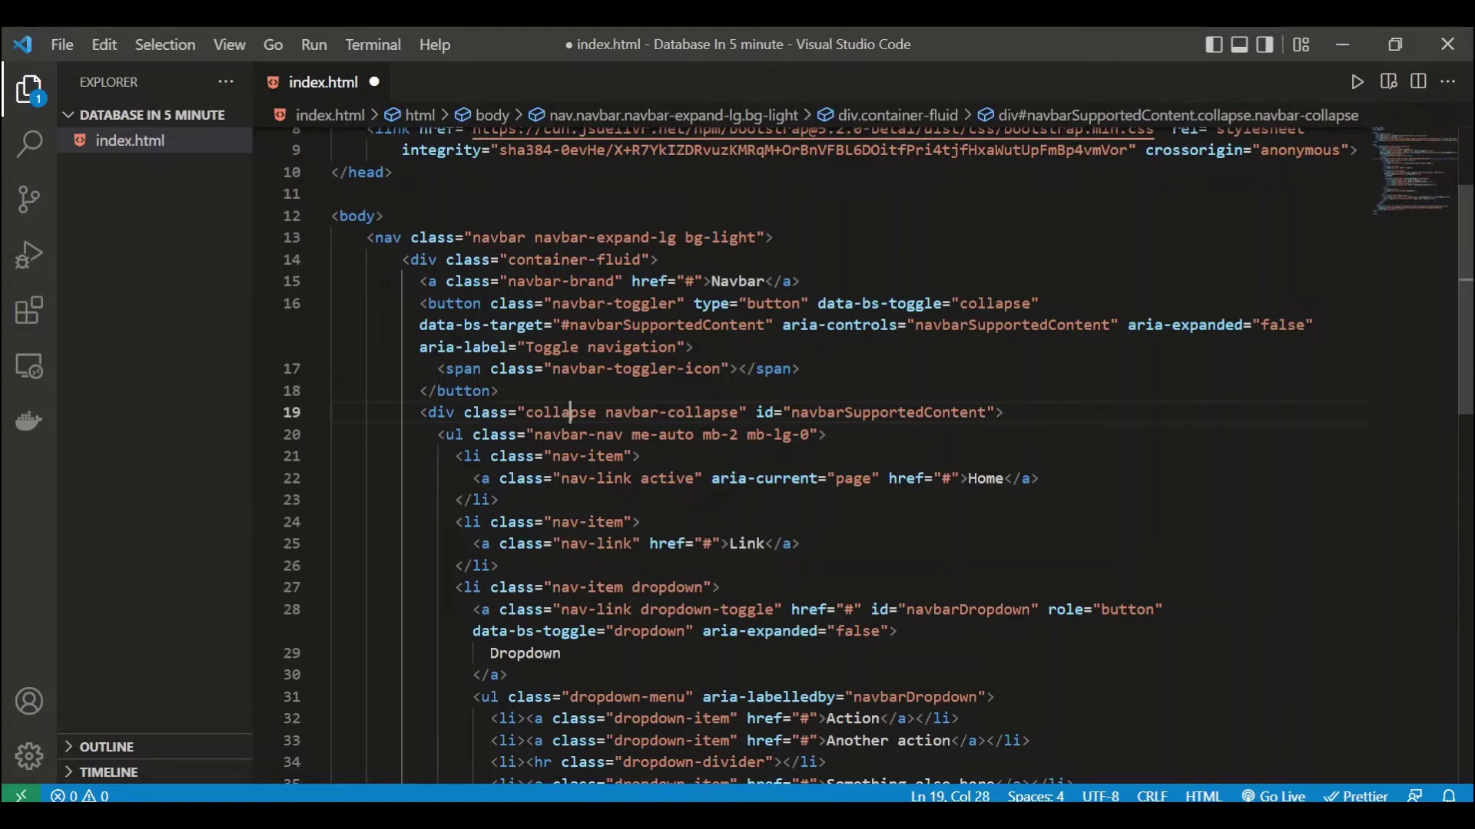
scroll(569, 412, "down", 3)
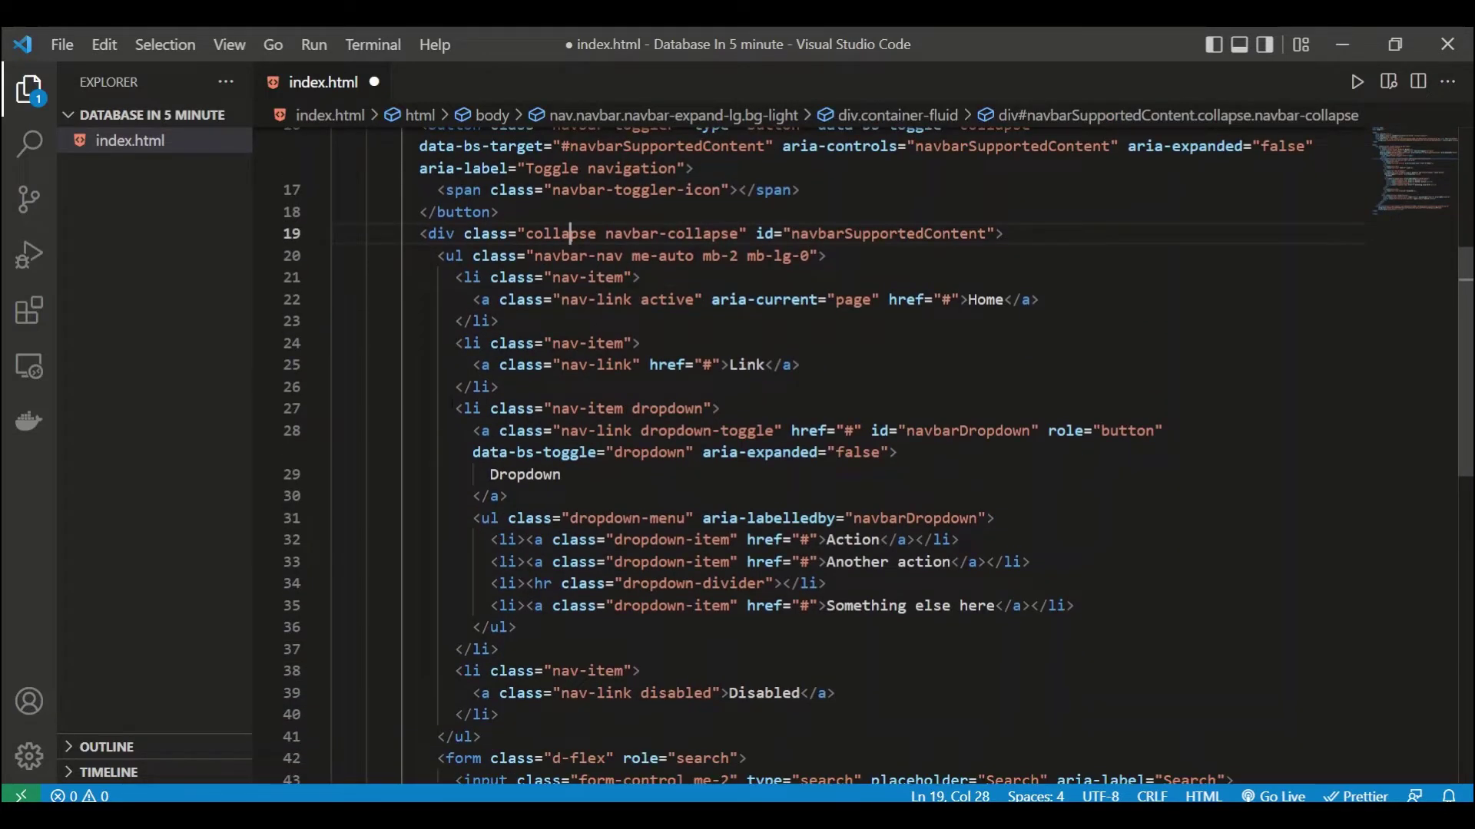
scroll(456, 355, "down", 1)
left_click_drag(456, 354, 542, 577)
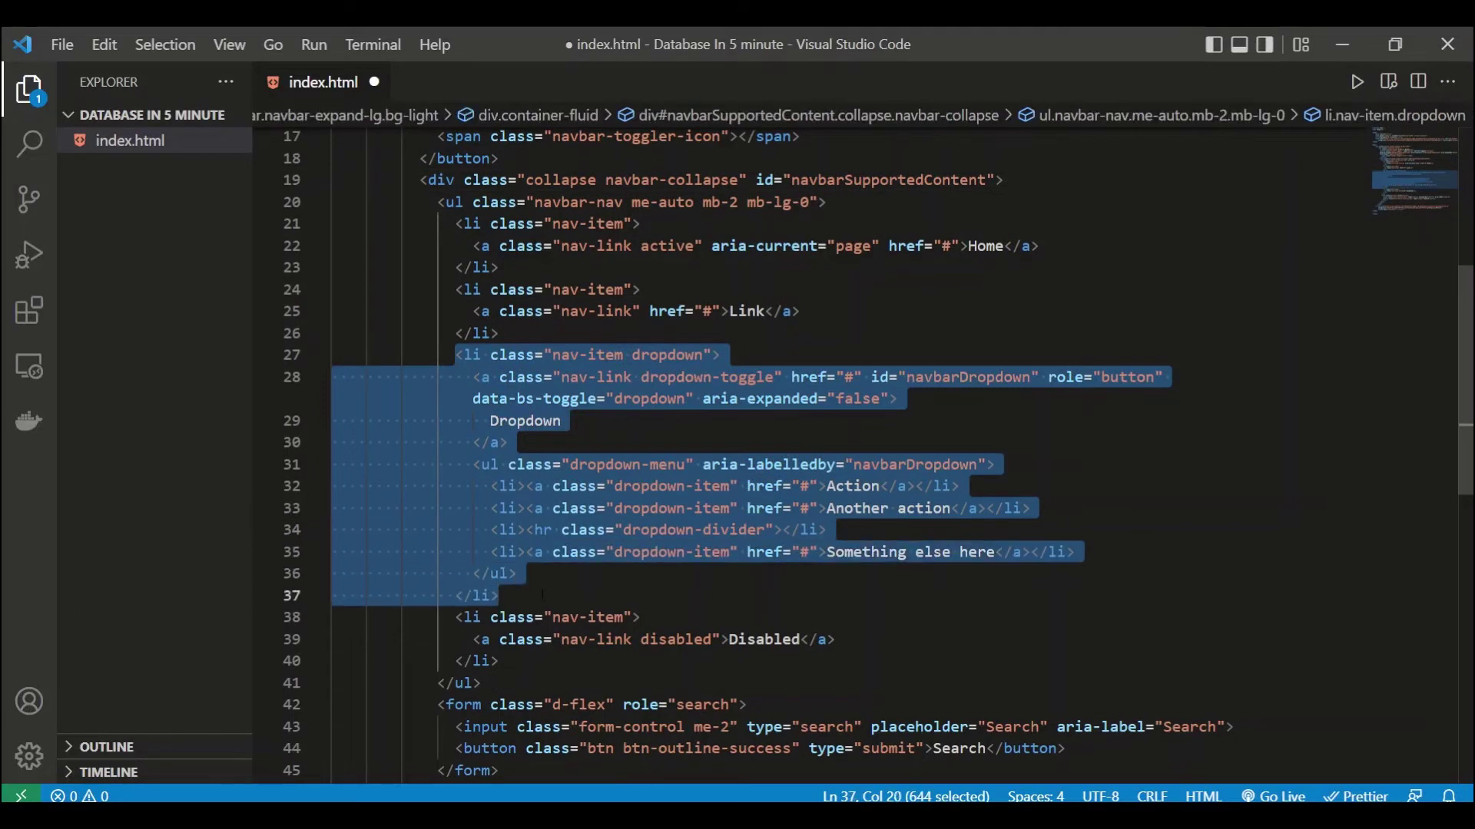
key("BackSpace")
left_click_drag(506, 420, 456, 377)
key("BackSpace")
key("BackSpace")
key("BackSpace")
key("BackSpace")
key("BackSpace")
key("BackSpace")
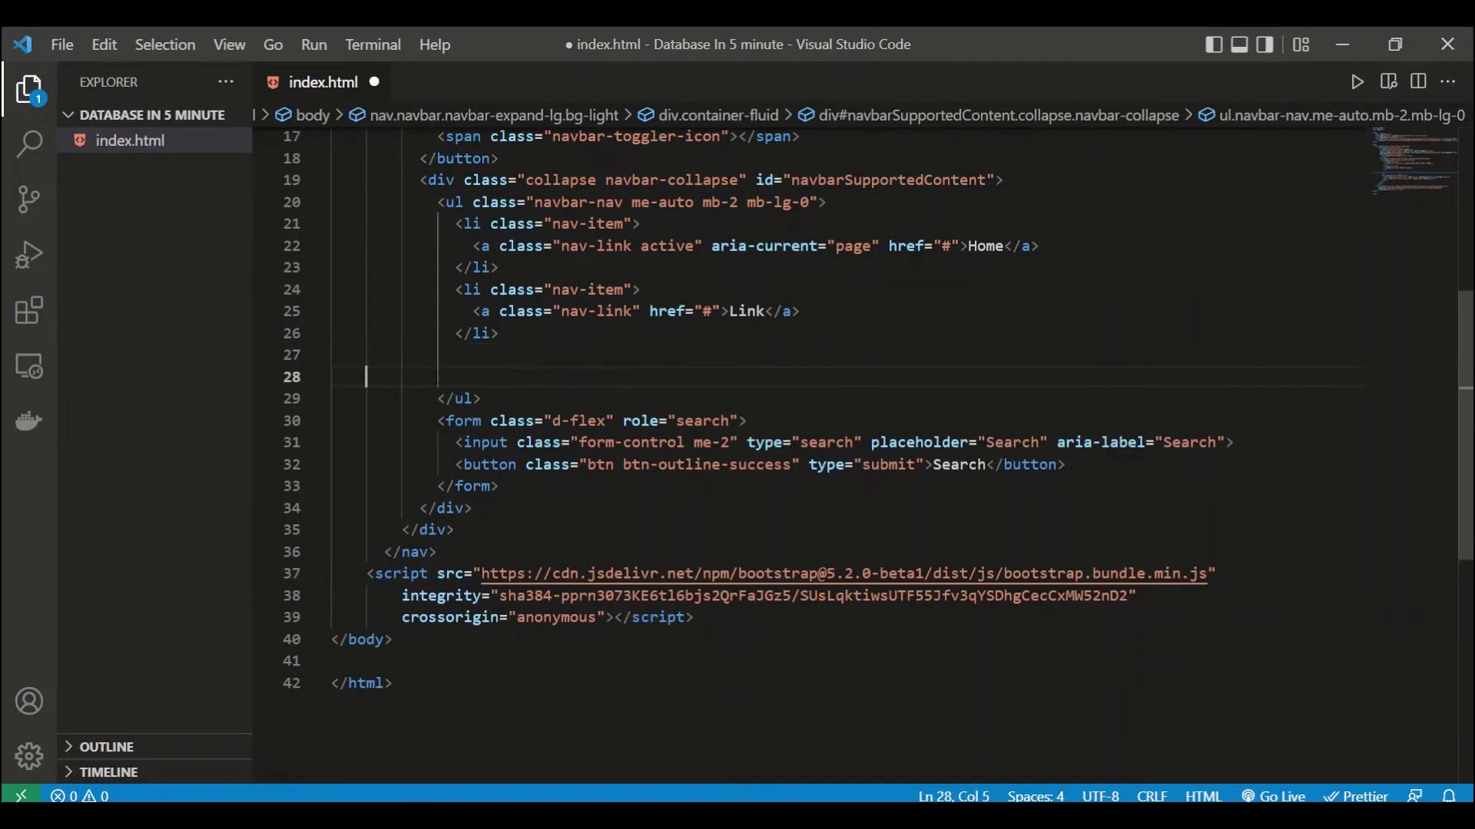
key("BackSpace")
scroll(868, 453, "up", 4)
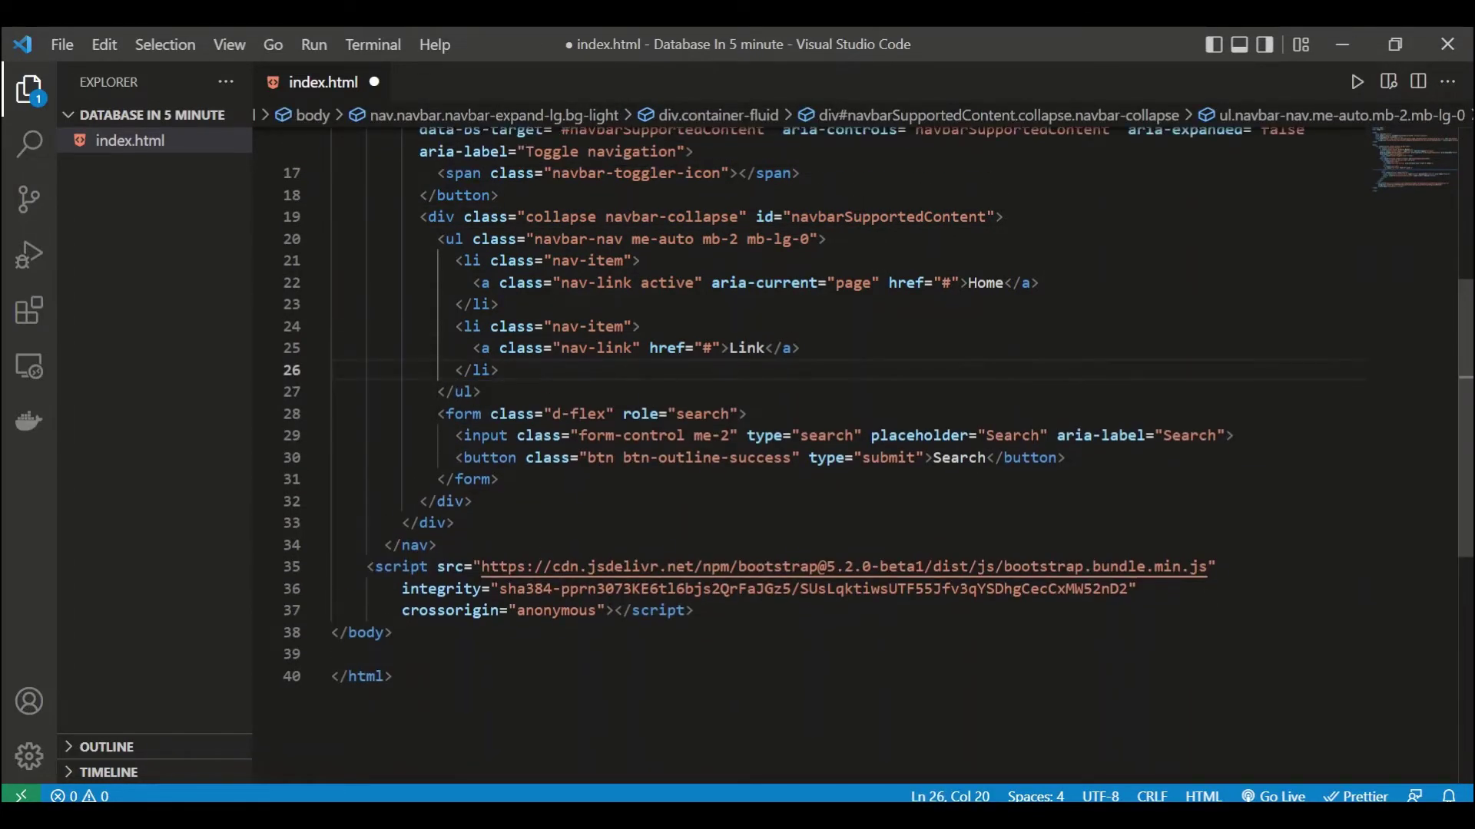
Step: Rename the navbar brand to 'Database in 5 minutes' with the text-light class, and save
double_click(761, 326)
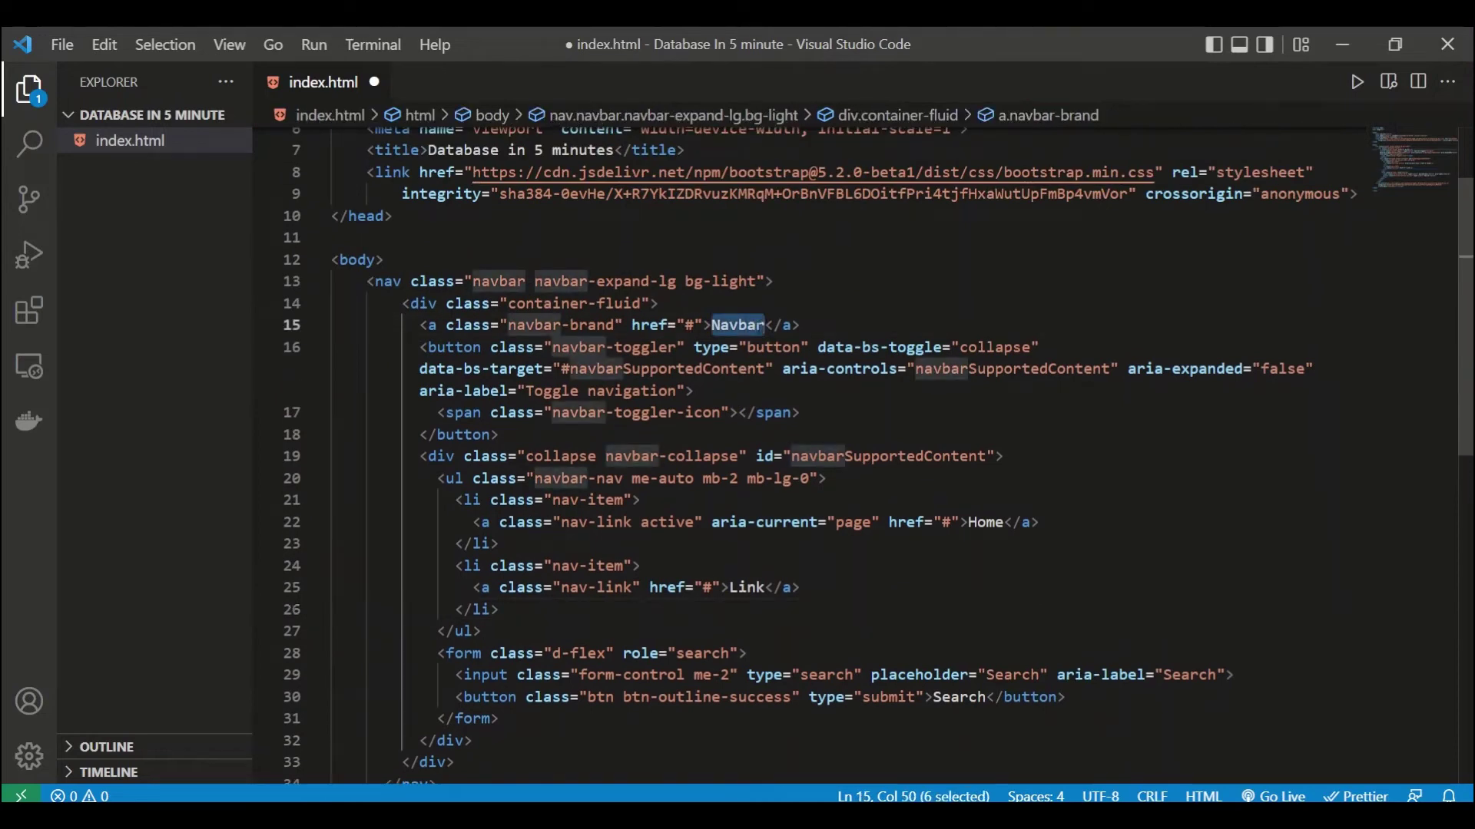
type("<ins")
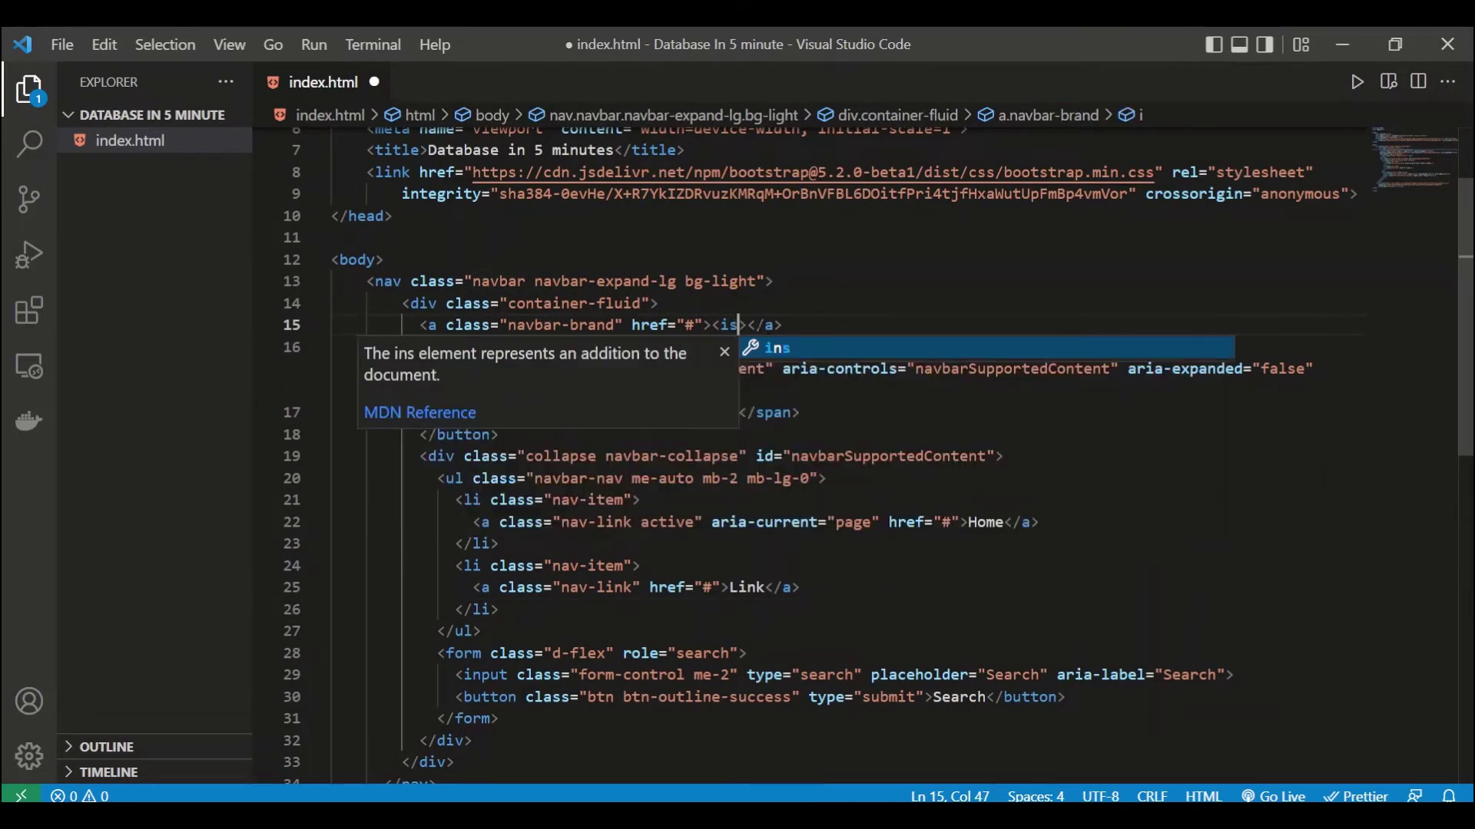
type(">")
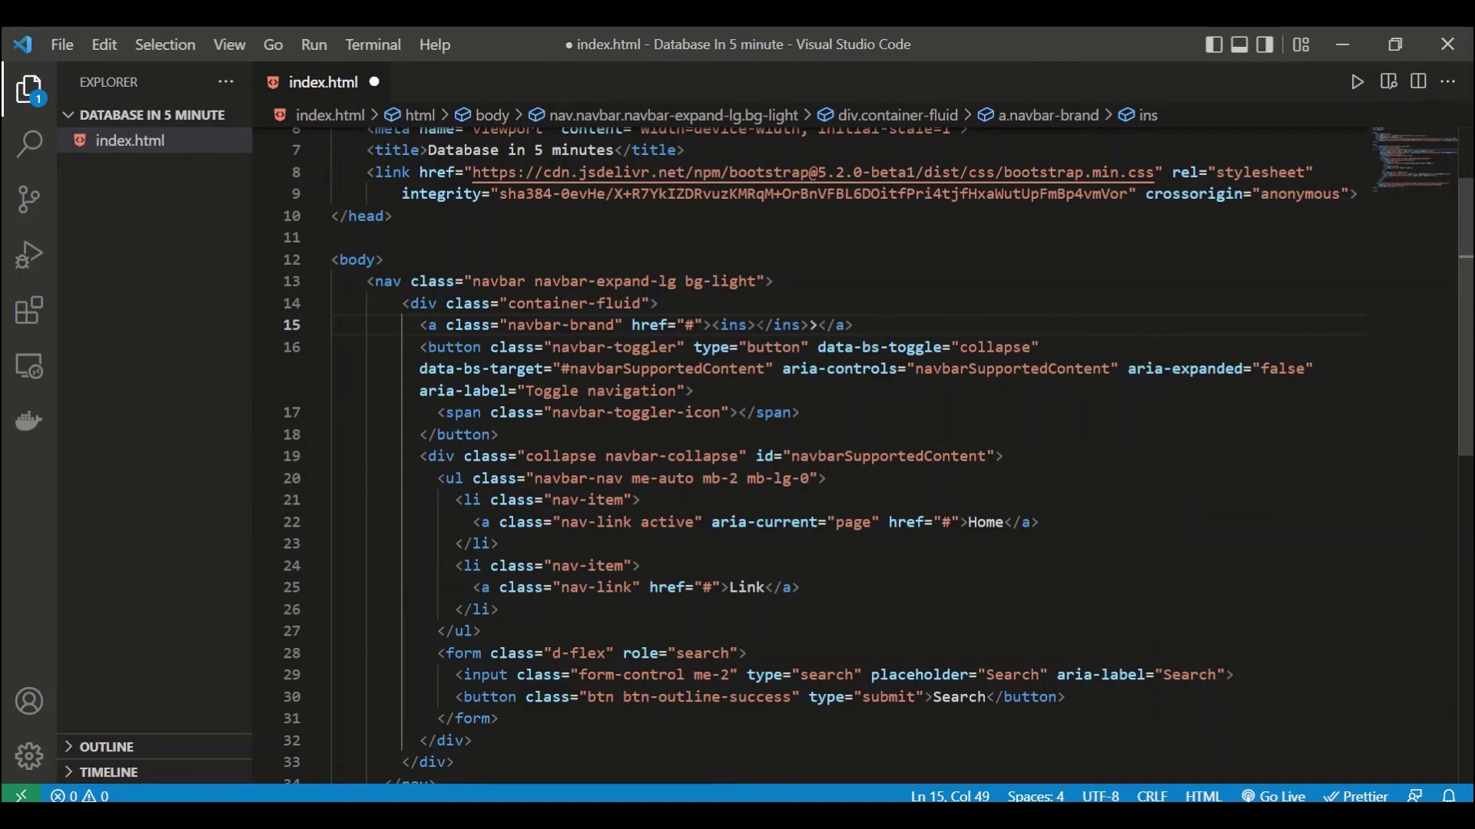
type("Database in ")
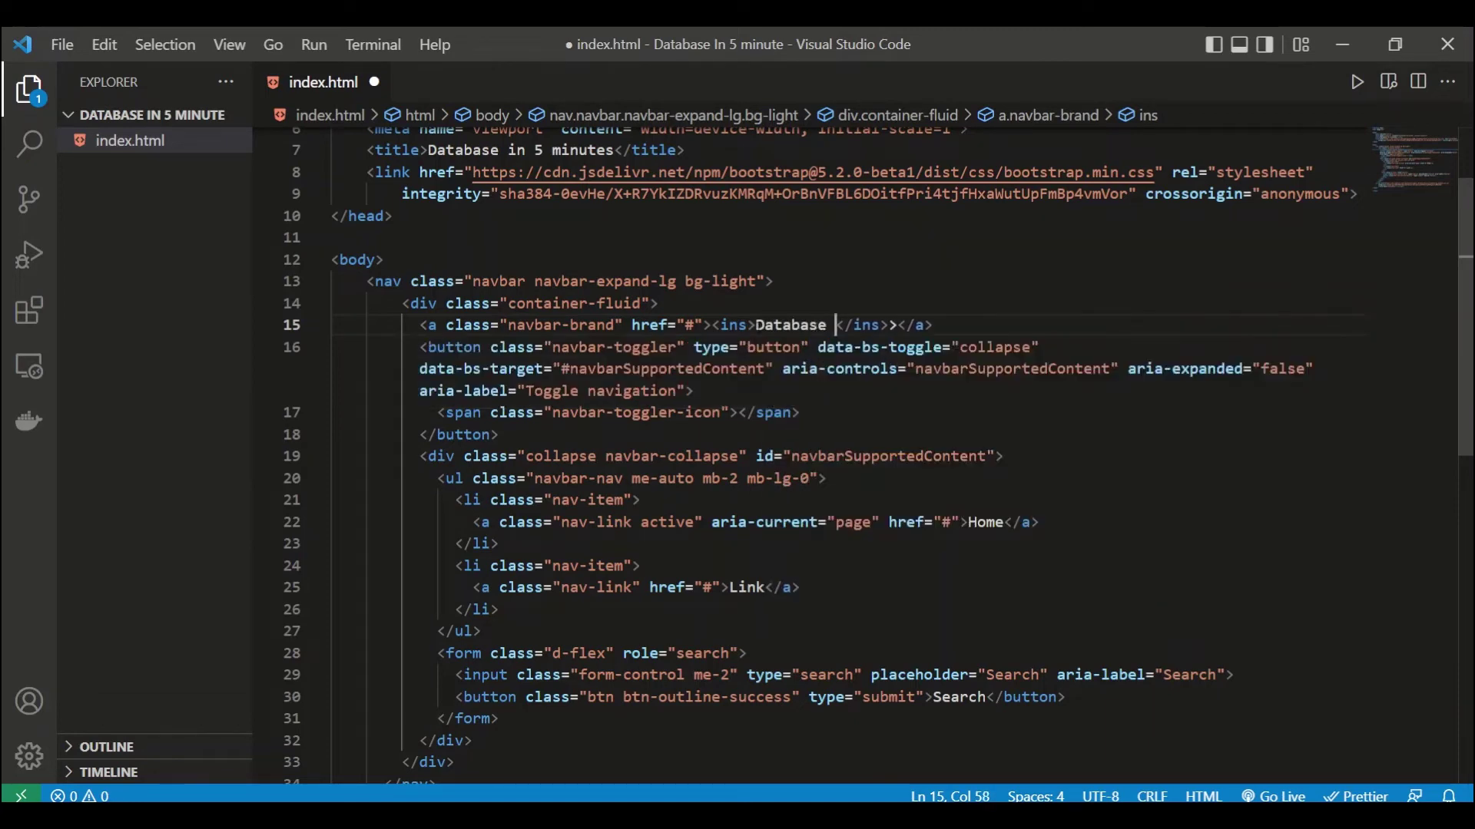
type("5 minutes")
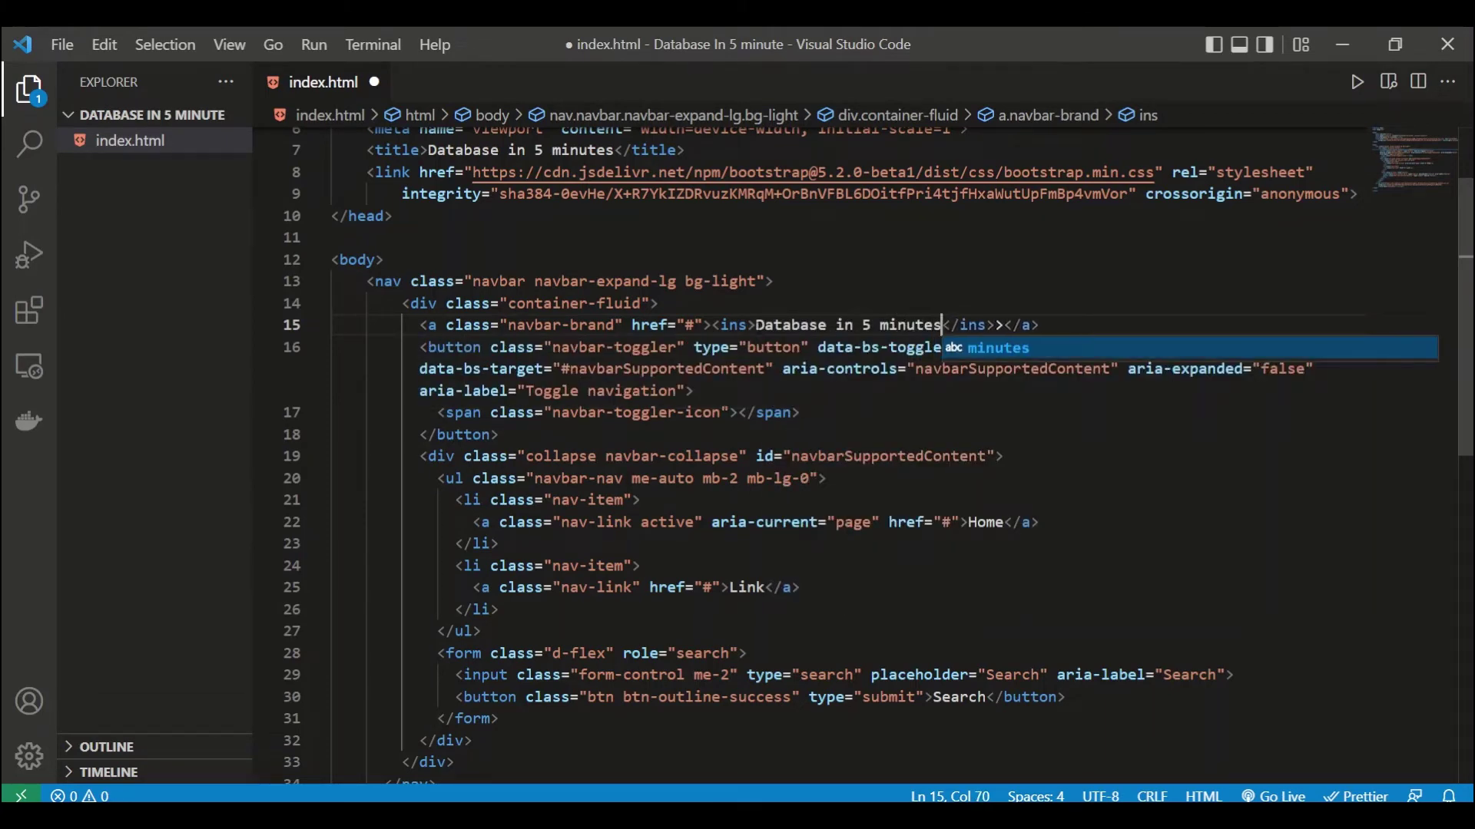
left_click(614, 324)
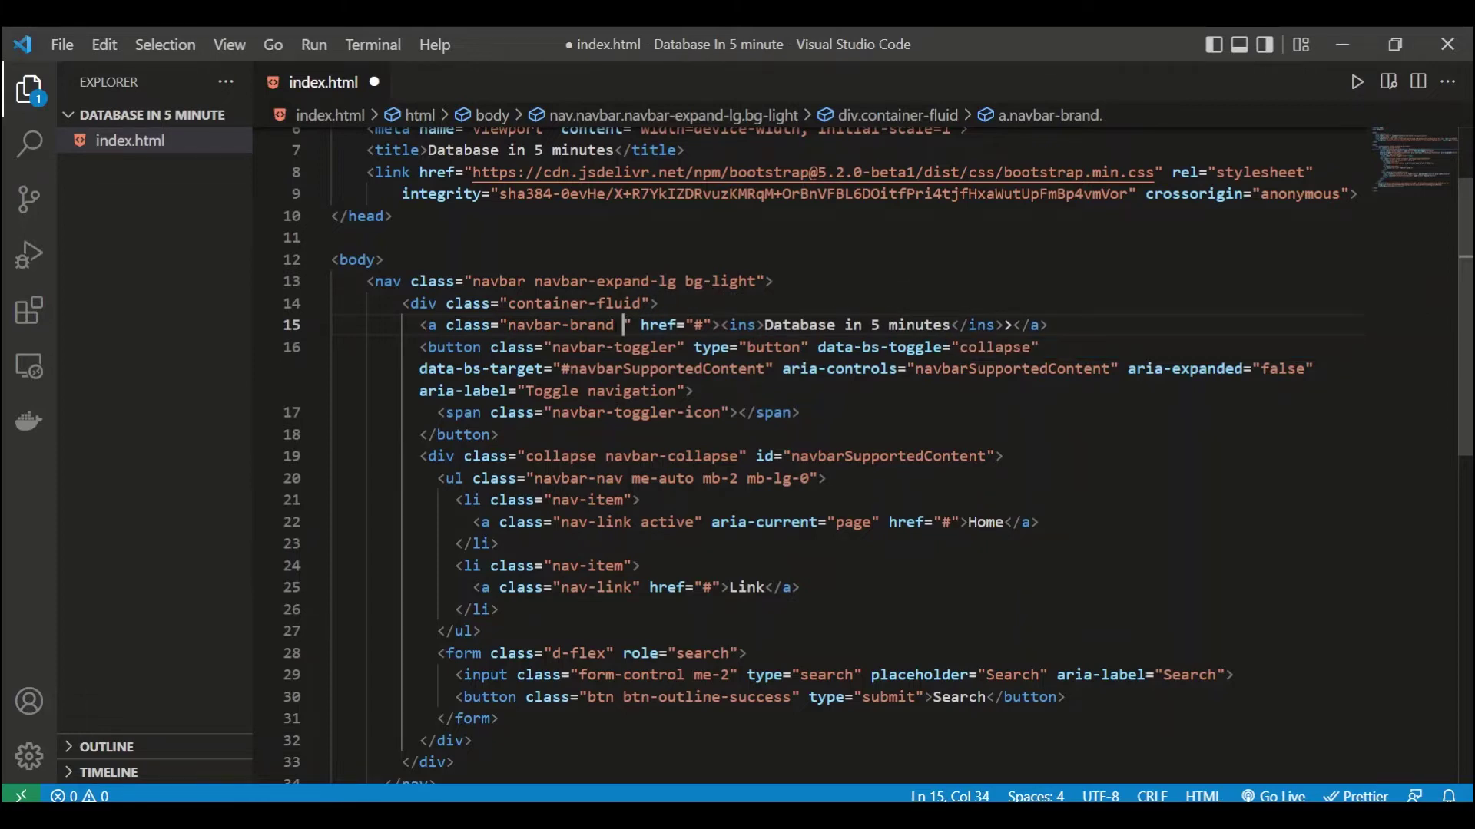
type("text-light")
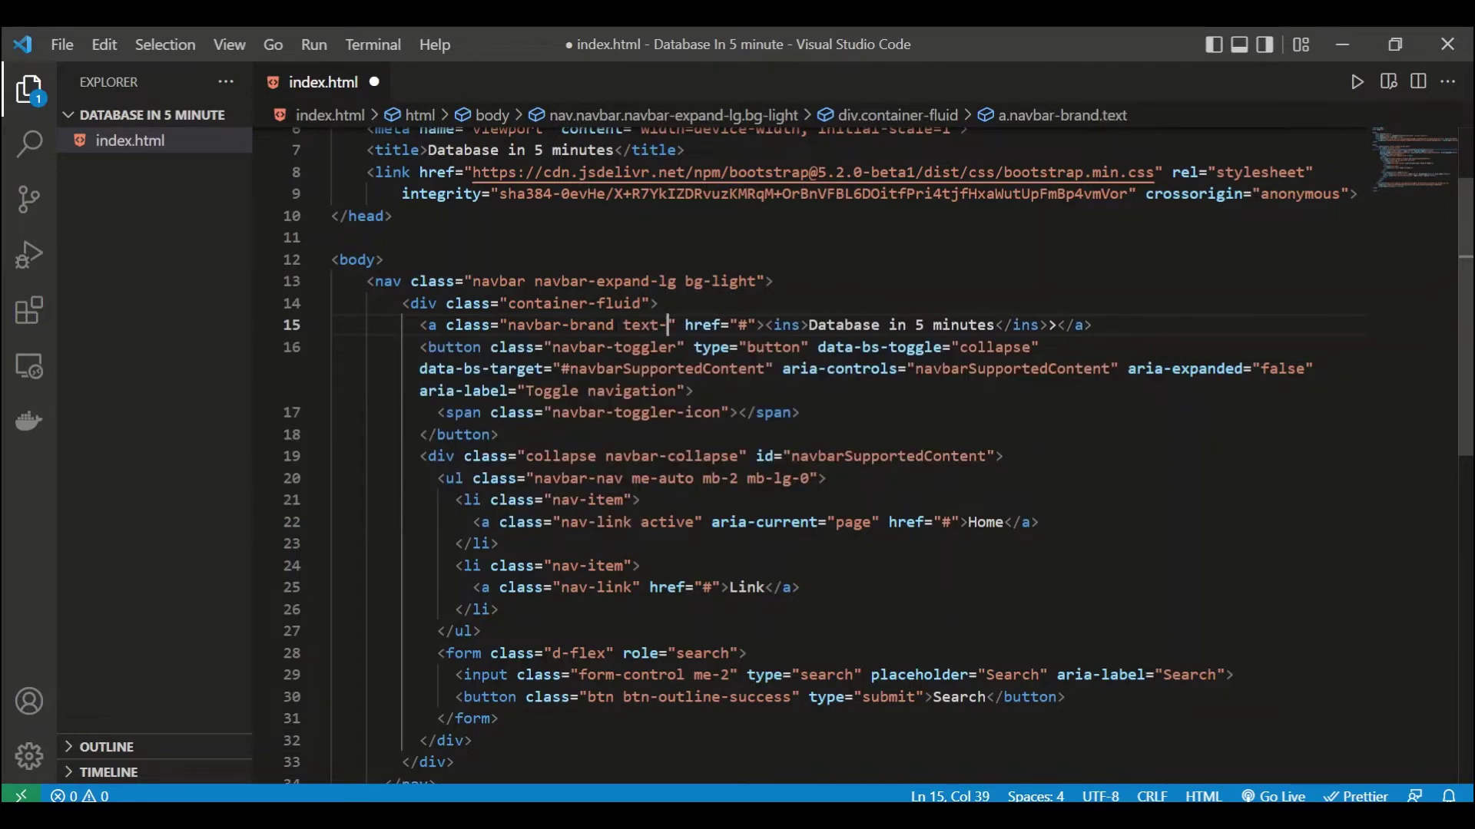
key("ctrl+s")
Step: Change the navbar background from bg-light to bg-dark and save
double_click(722, 281)
type("dark")
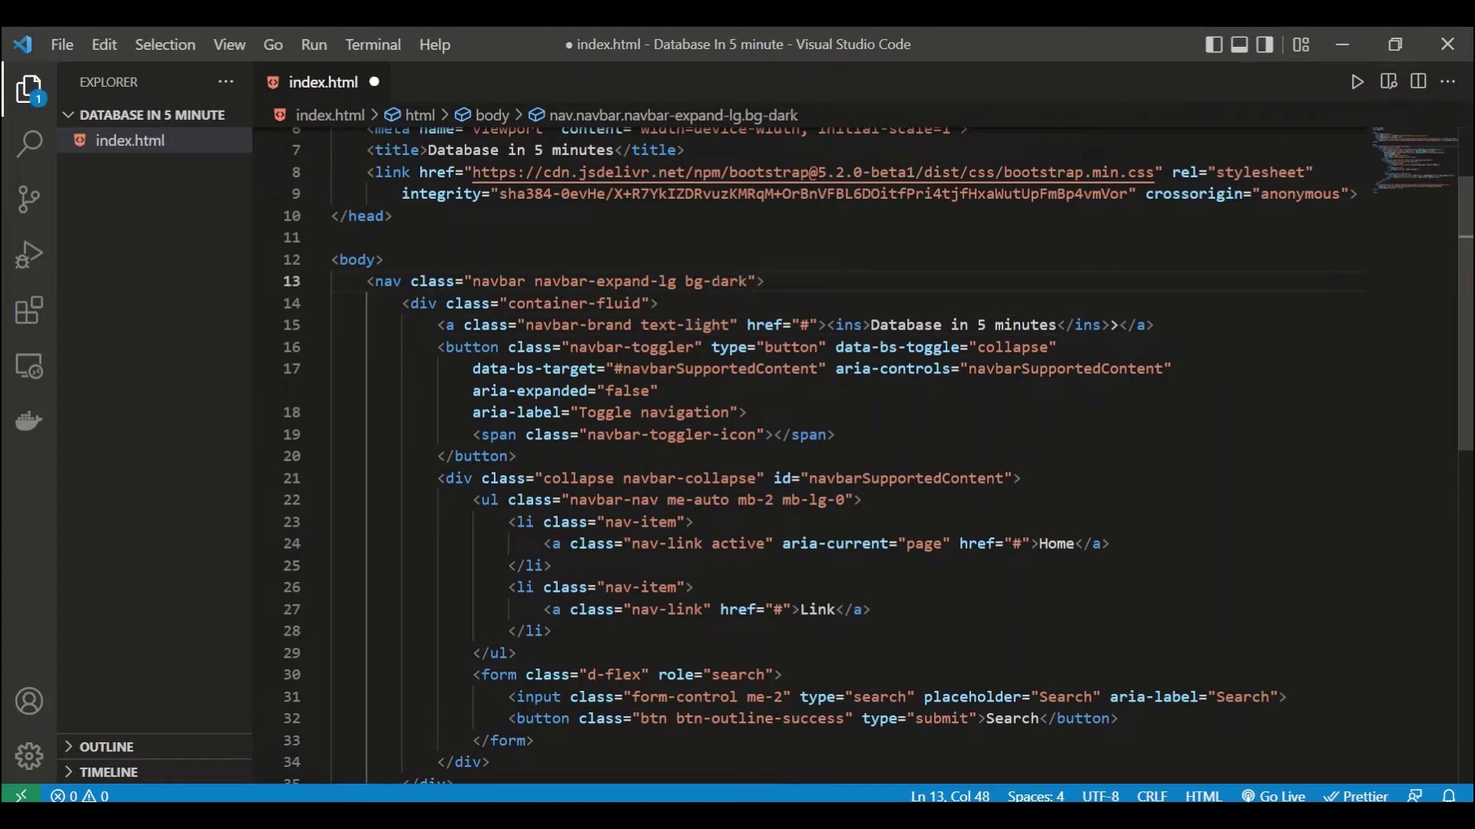
key("ctrl+s")
Step: Preview index.html in the browser with Live Server
key("alt+Tab")
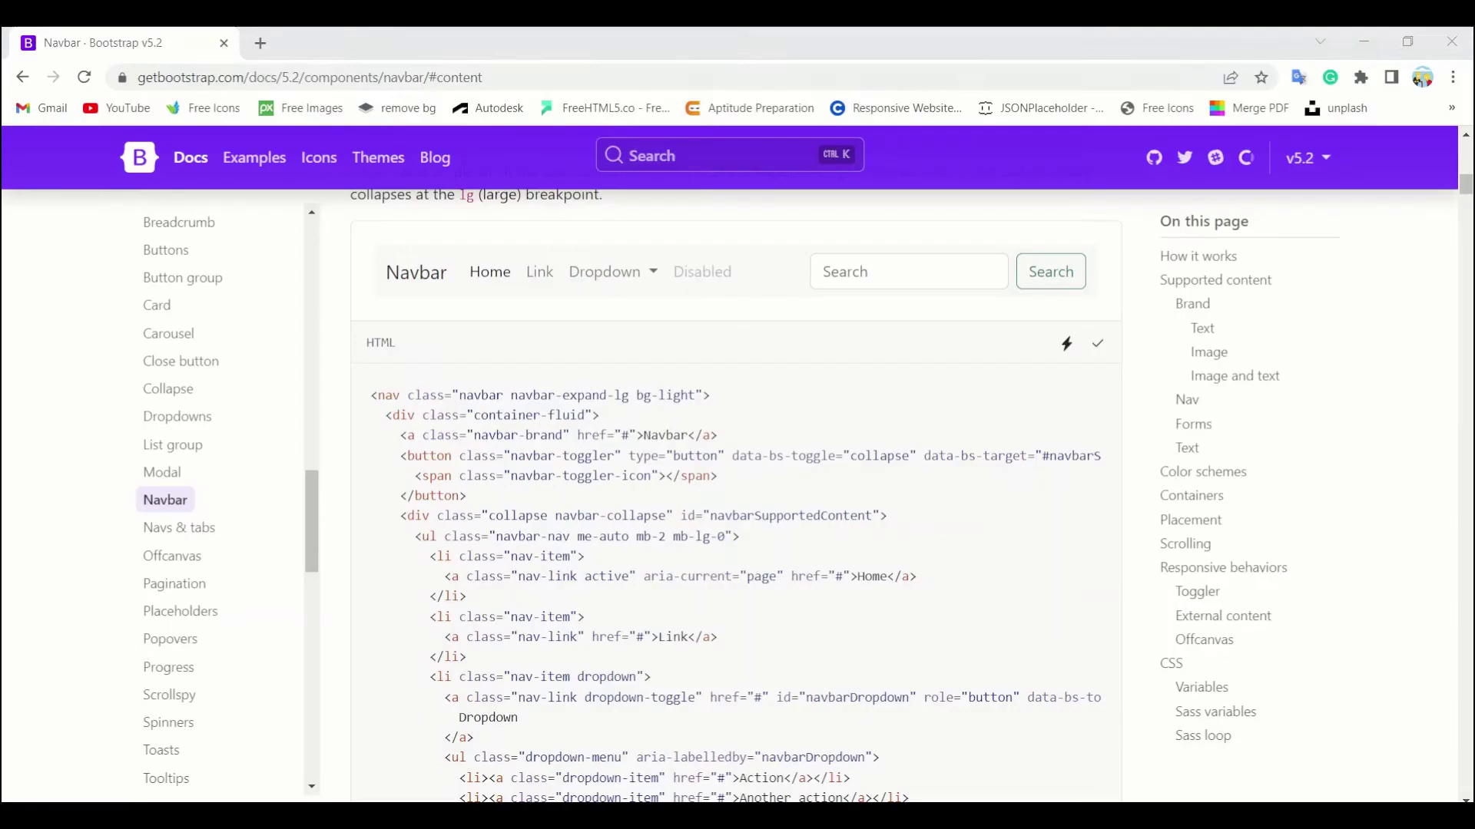
key("alt+Tab")
right_click(659, 543)
left_click(753, 683)
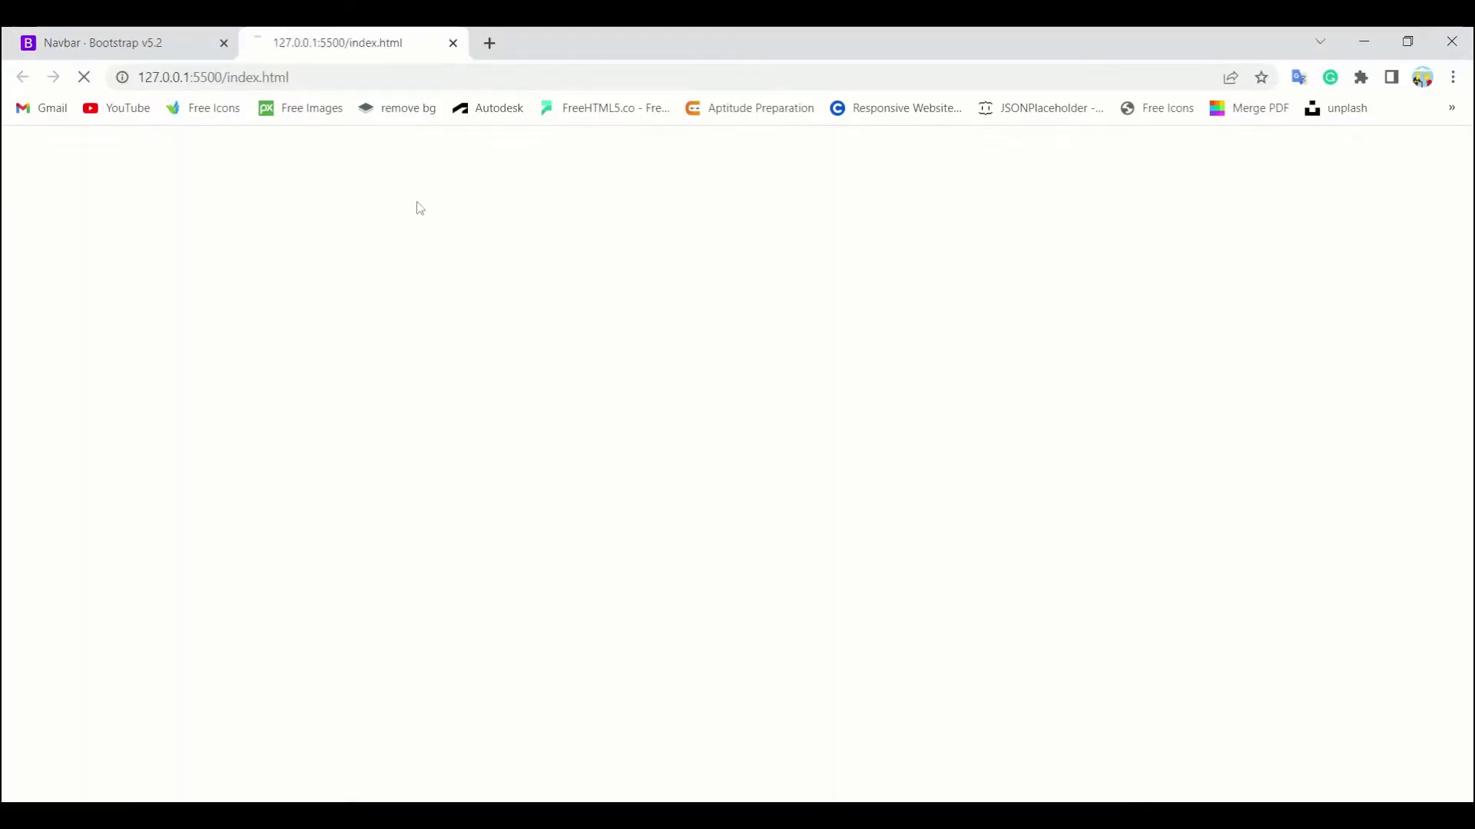
Step: Remove the stray '>' after the brand link on line 15 and save
key("alt+Tab")
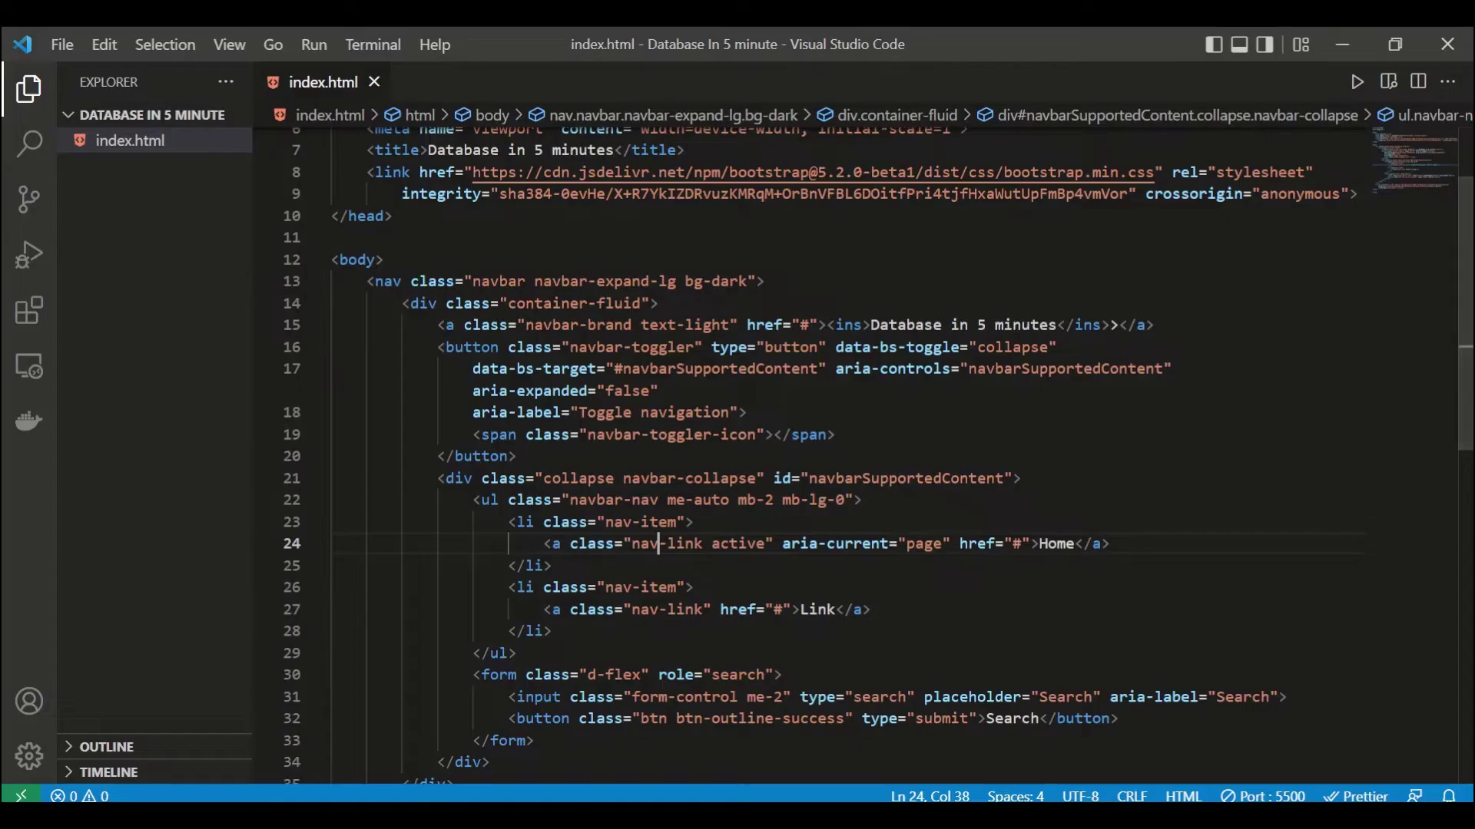
left_click(1119, 325)
key("BackSpace")
key("ctrl+s")
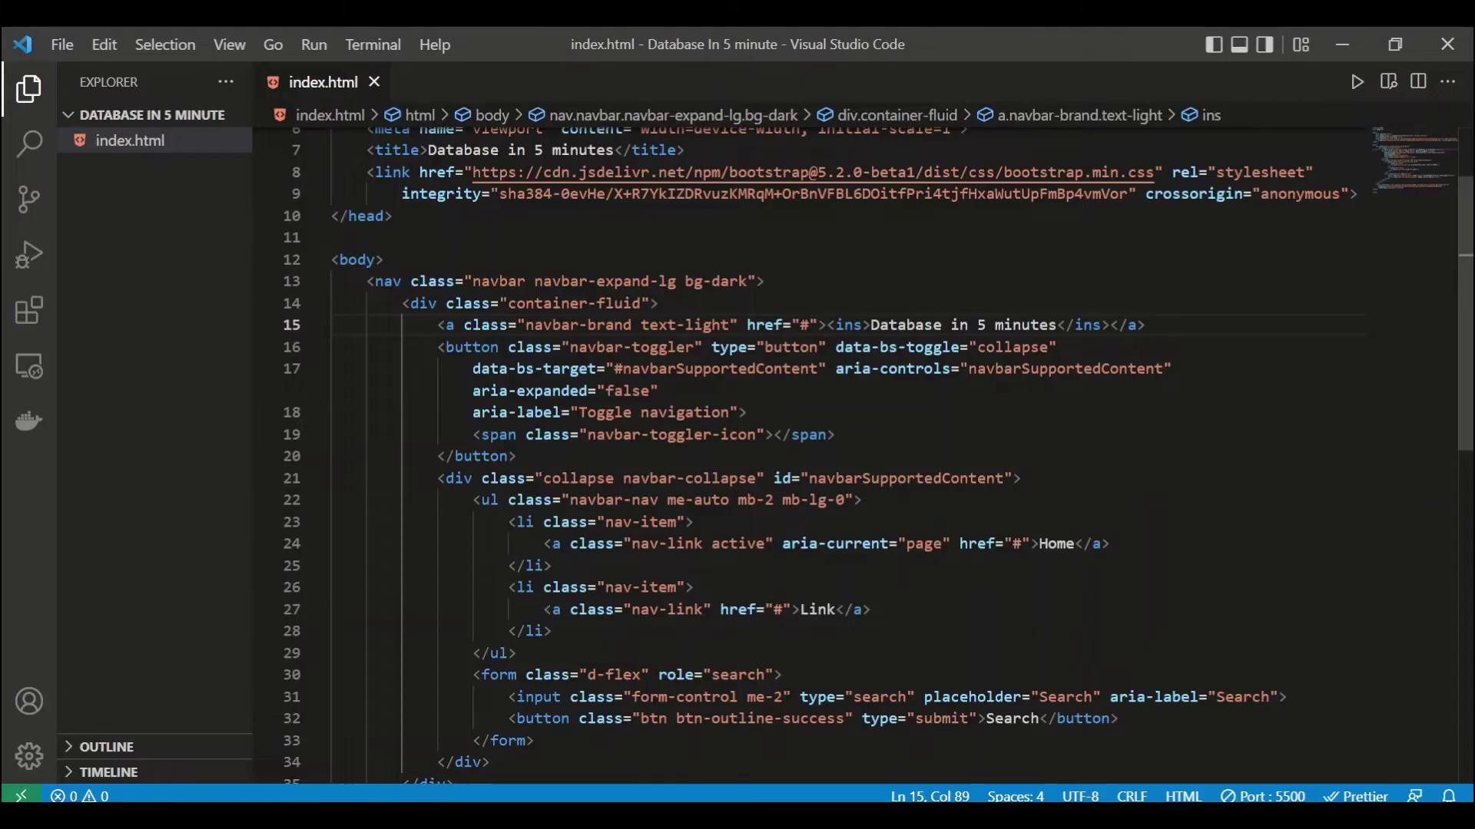
key("alt+Tab")
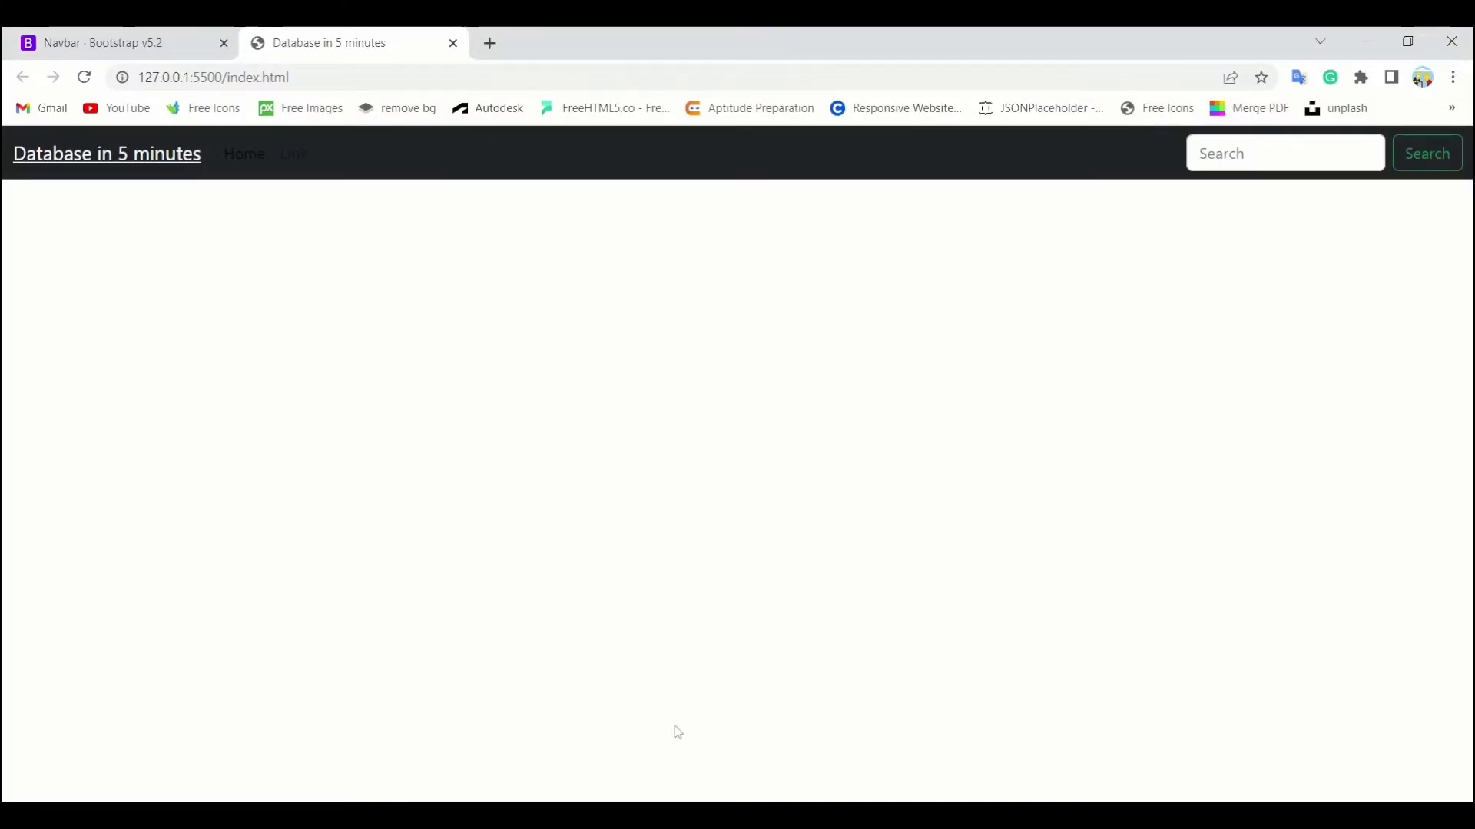
Step: Search the Bootstrap docs for 'forms' and copy the example form code
key("ctrl+Tab")
left_click(643, 157)
type("forms")
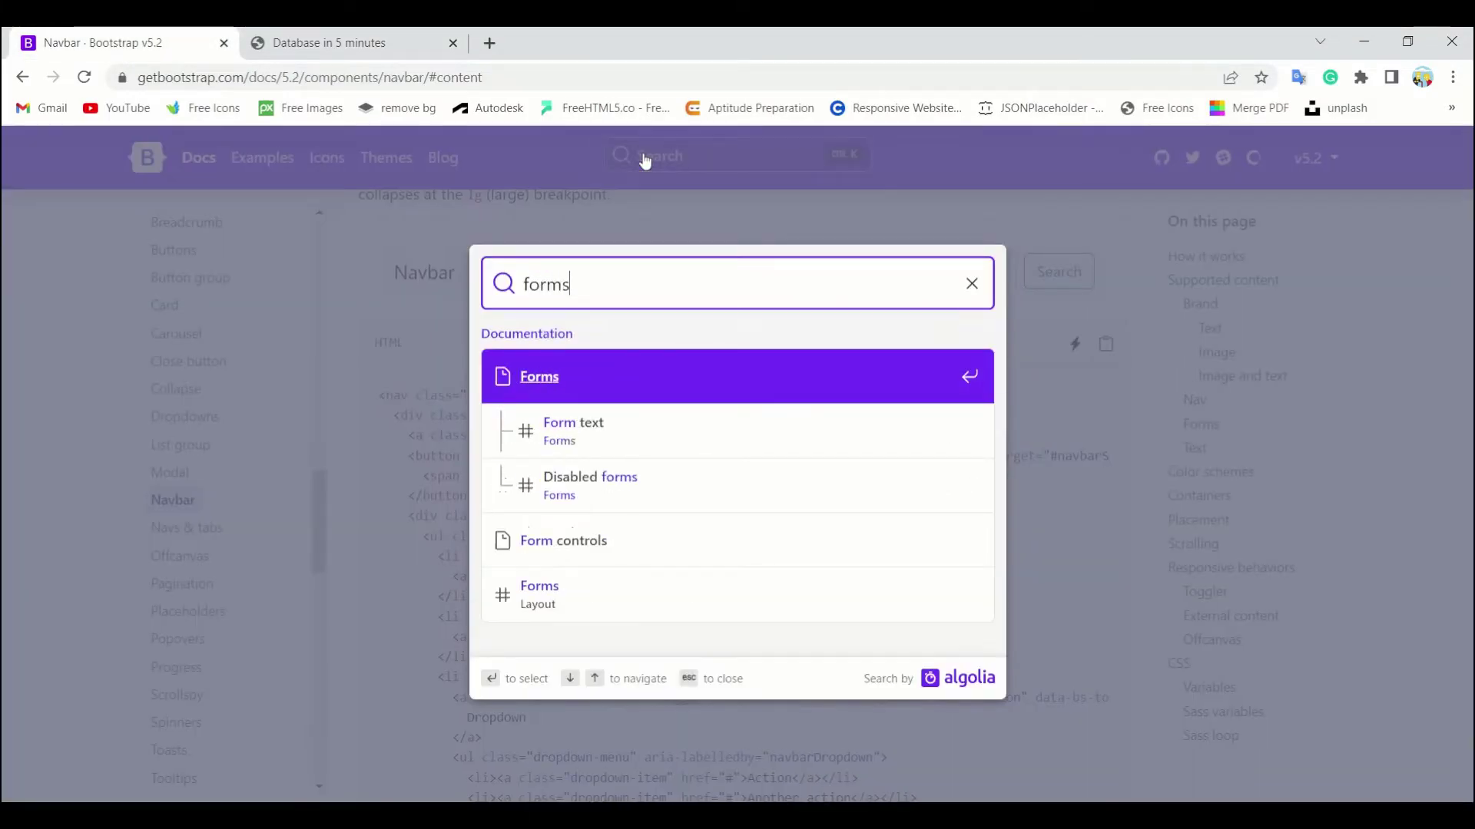
key("Return")
scroll(900, 575, "down", 10)
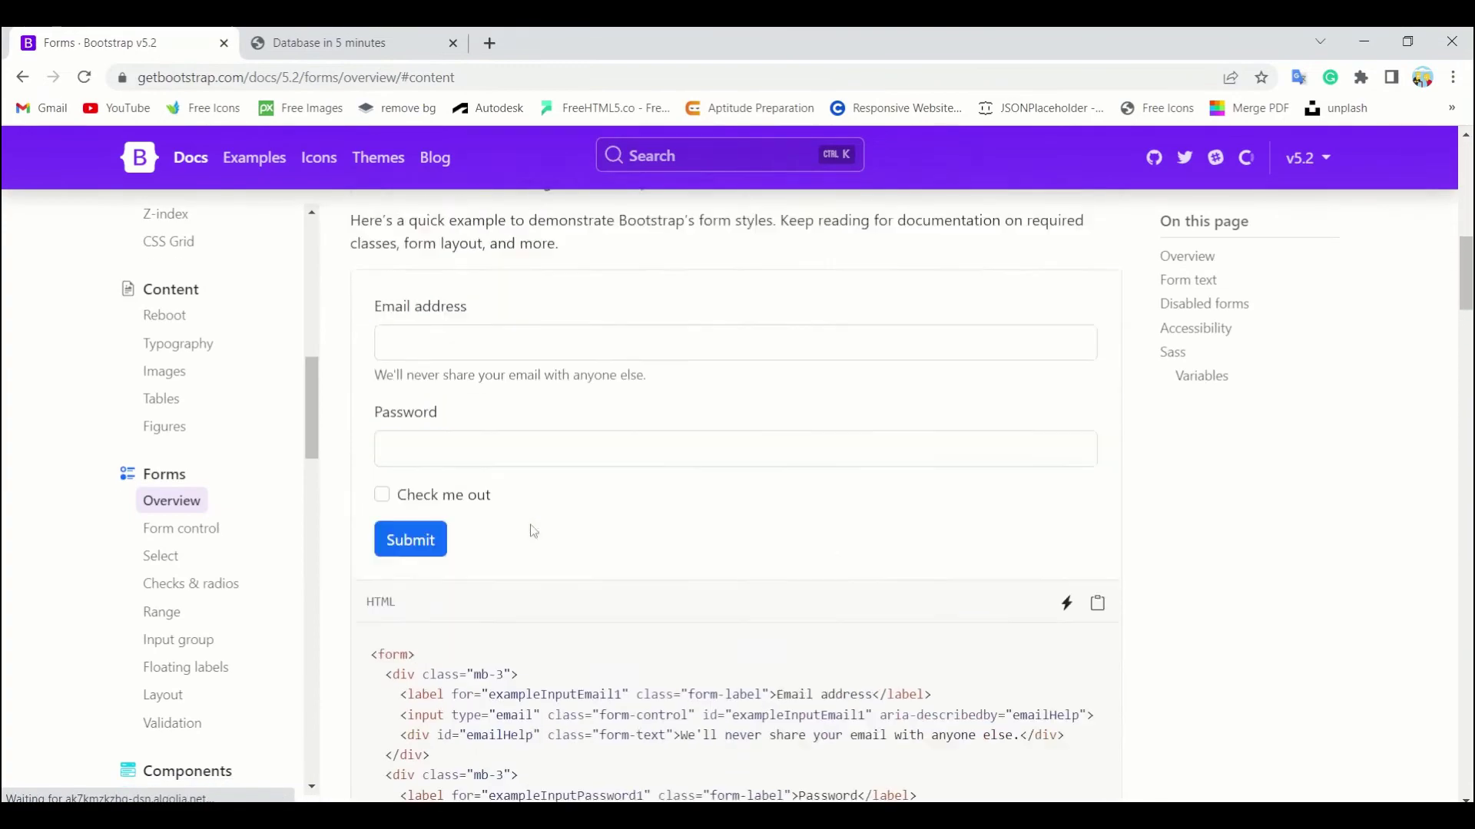
left_click(1098, 353)
Step: Start a new line just below the closing nav tag in index.html
key("alt+Tab")
scroll(547, 503, "down", 4)
left_click(509, 562)
key("Return")
Step: Paste the form into a new div.container below the navbar, save, and preview it
type("div.")
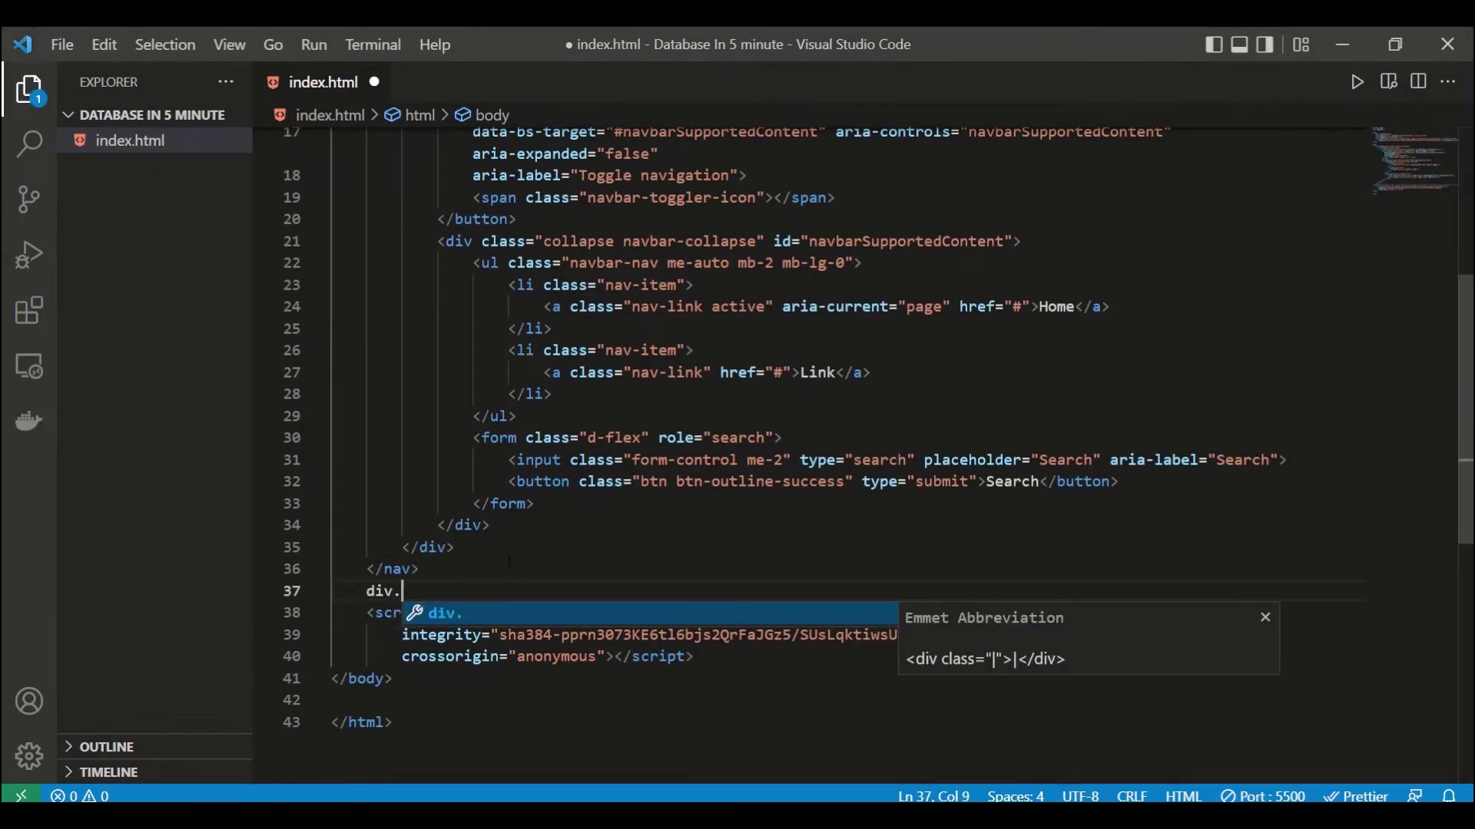
type("container")
key("Tab")
key("Return")
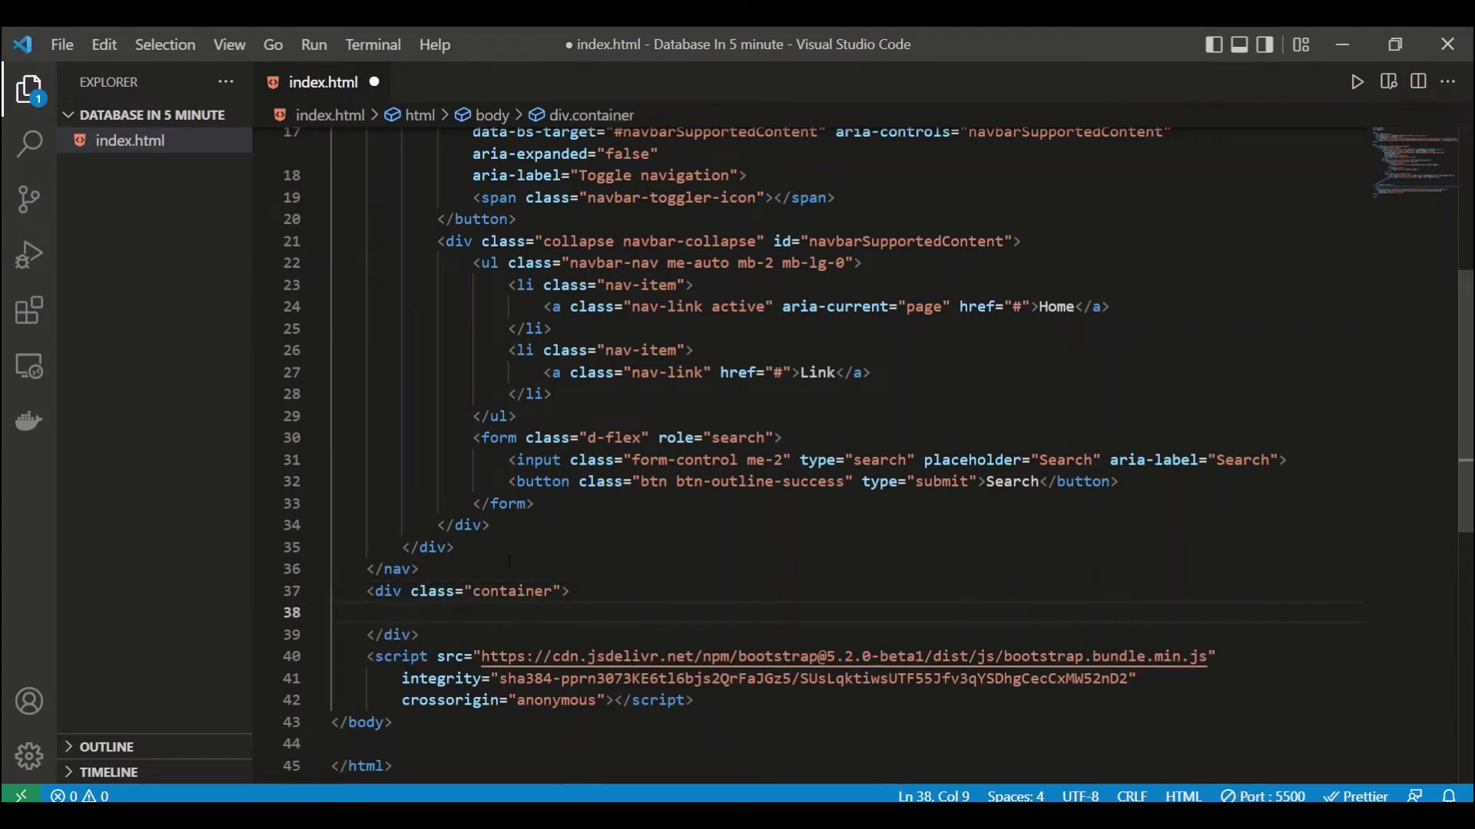
key("ctrl+v")
key("ctrl+s")
scroll(509, 561, "down", 1)
left_click(459, 369)
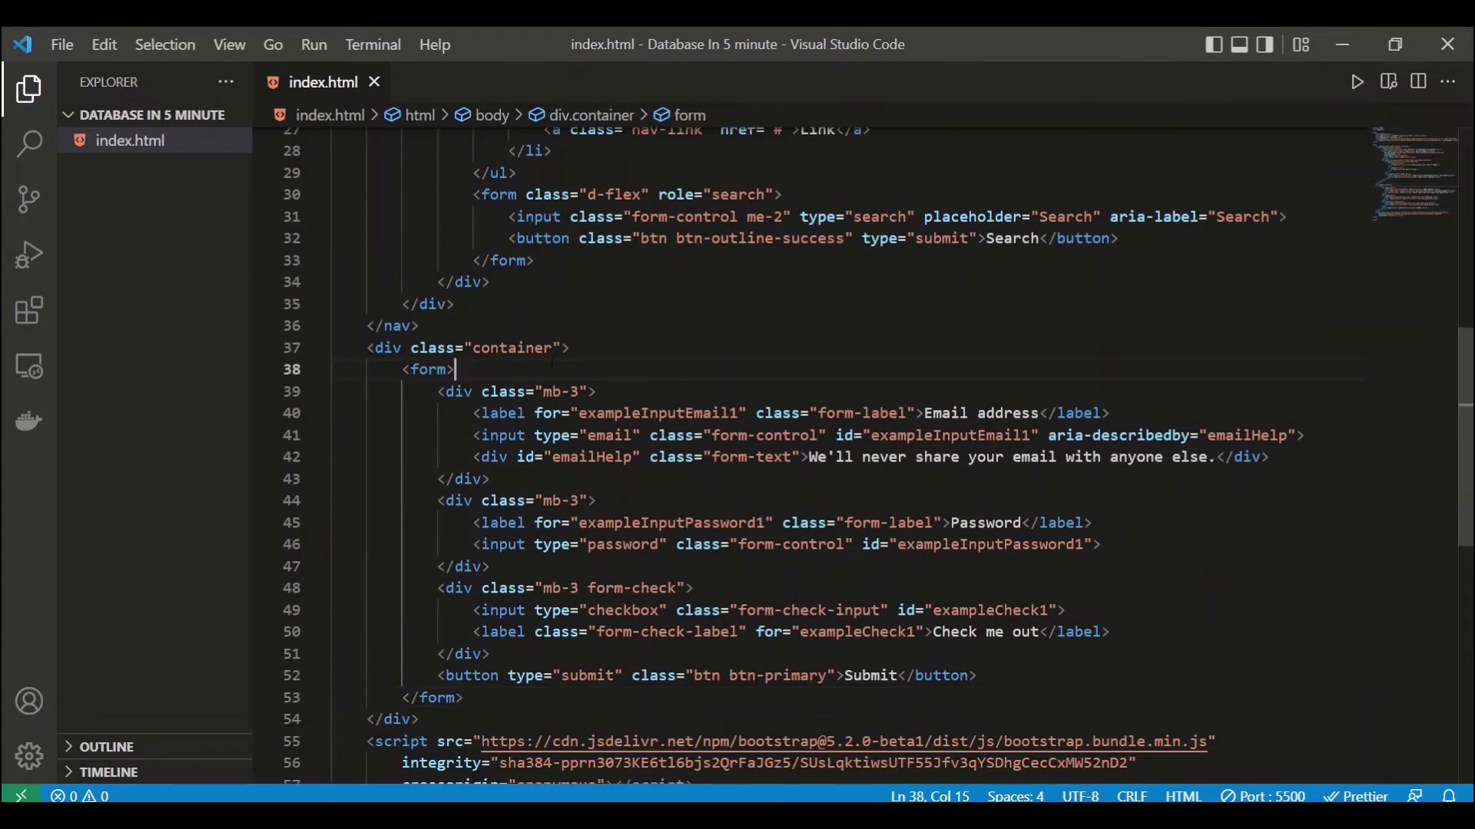
key("alt+Tab")
left_click(313, 45)
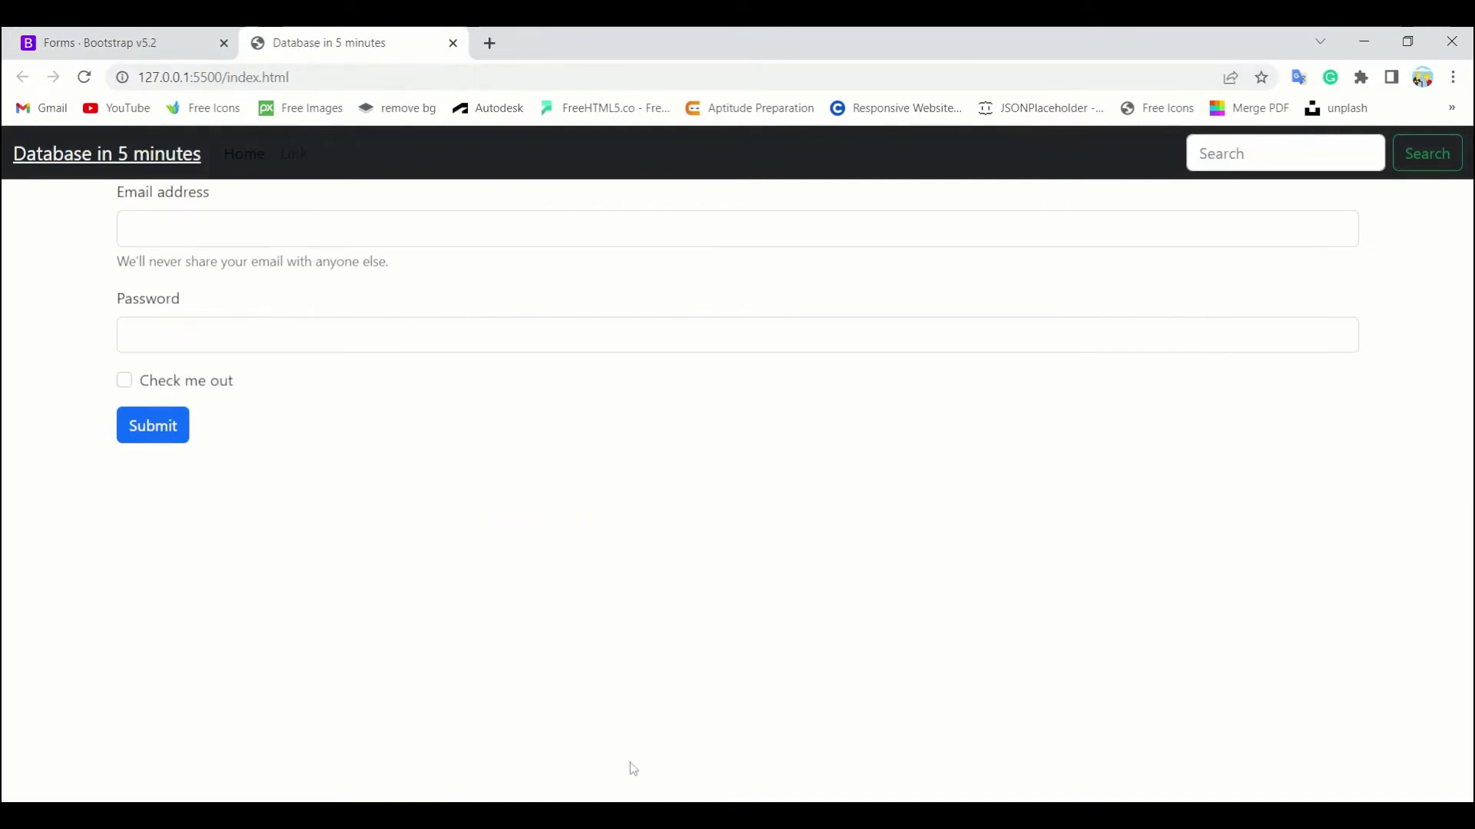
key("alt+Tab")
Step: Add an h1 heading 'Please enter your email address and password' inside the form
key("Return")
type("h1")
key("Tab")
type("Please enter you")
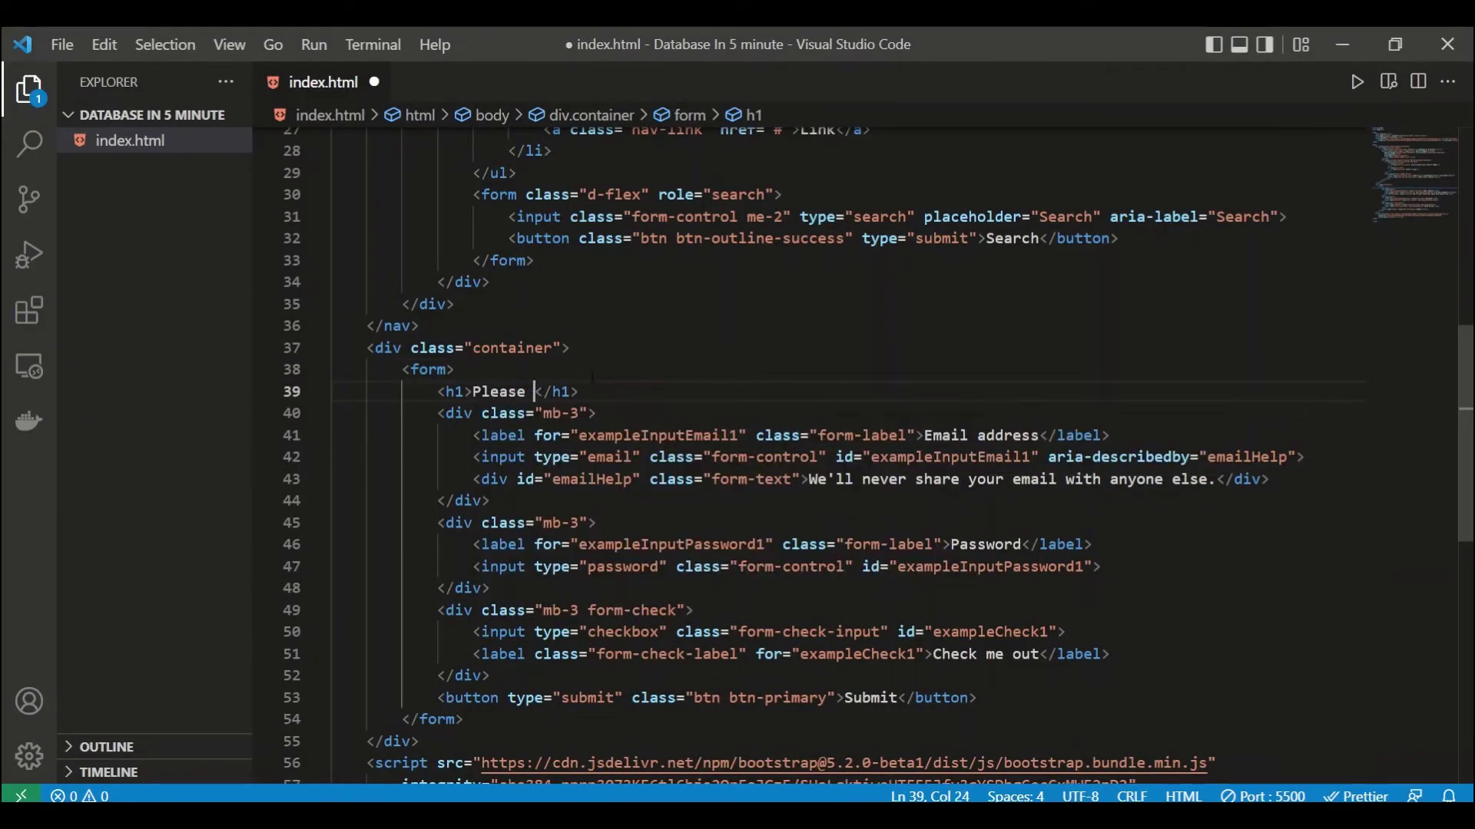
type("r name and")
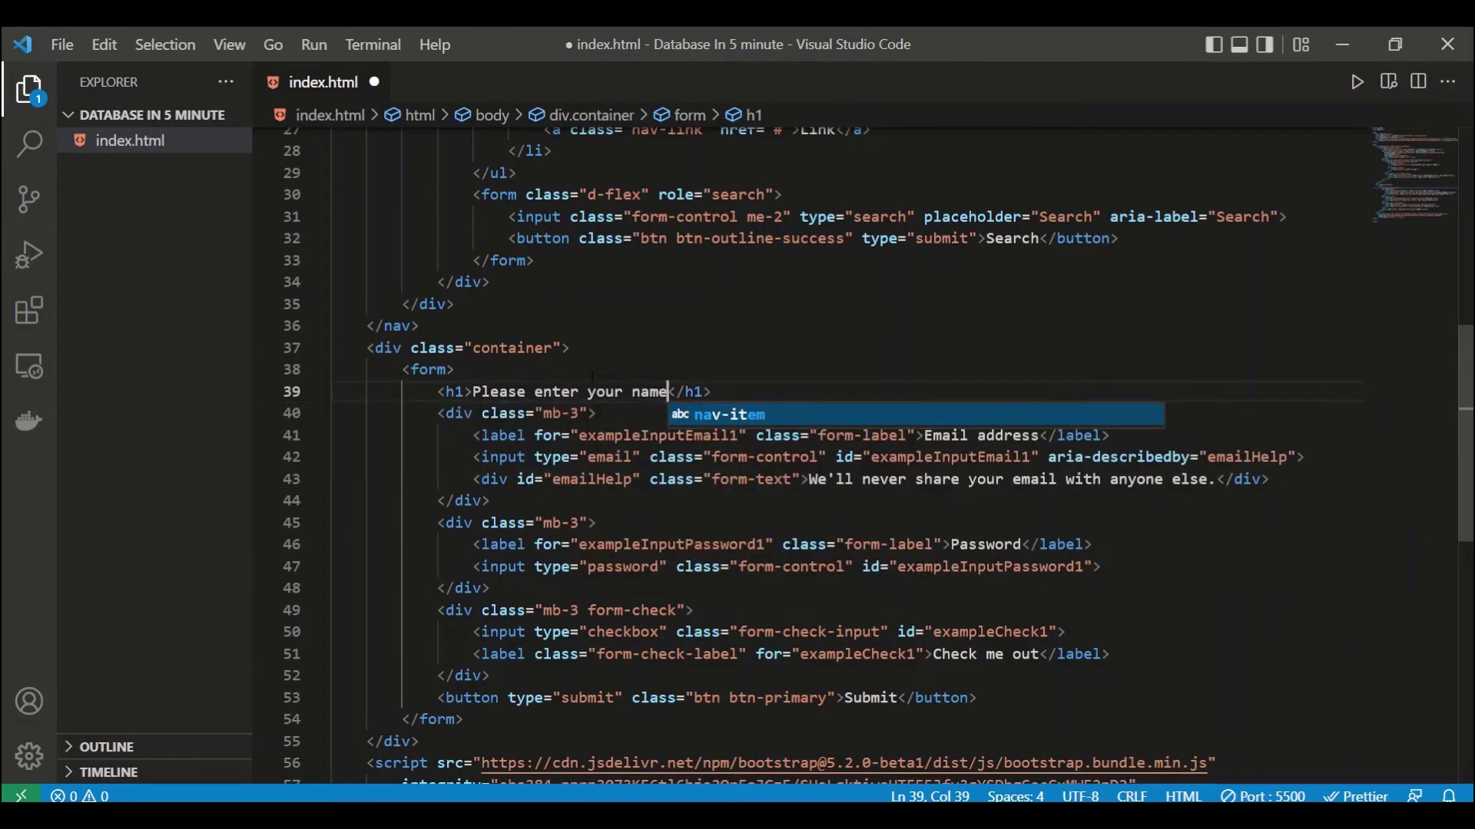
key("BackSpace")
key("BackSpace")
key("BackSpace")
key("BackSpace")
key("BackSpace")
key("BackSpace")
key("BackSpace")
key("BackSpace")
key("BackSpace")
type("email add")
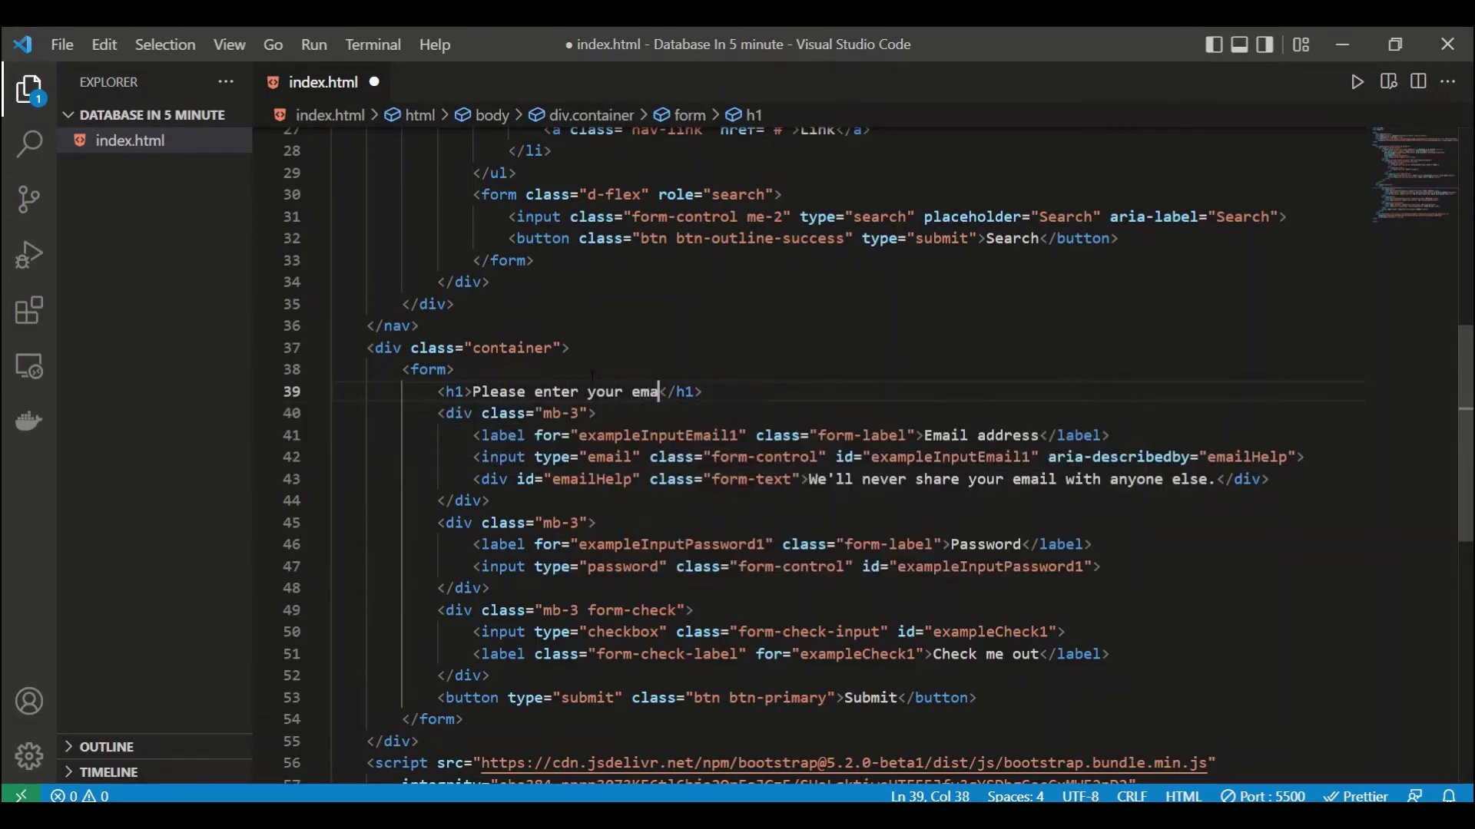
key("Tab")
type("a")
key("ctrl+z")
key("ctrl+z")
type("ress and p")
type("assword")
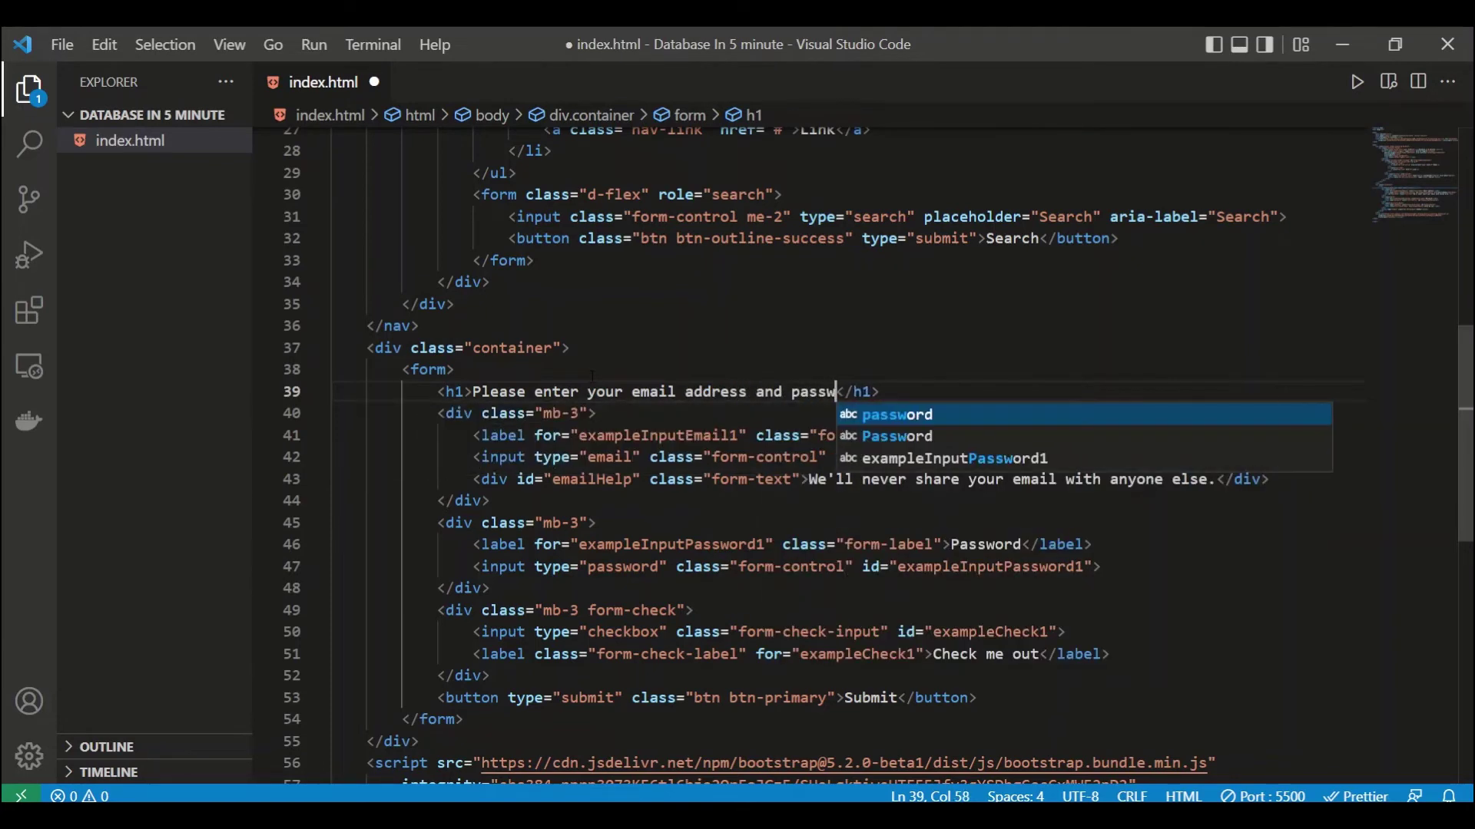
Step: Add the mt-5 class to the container, save, and check the preview
left_click(559, 348)
type("mt-")
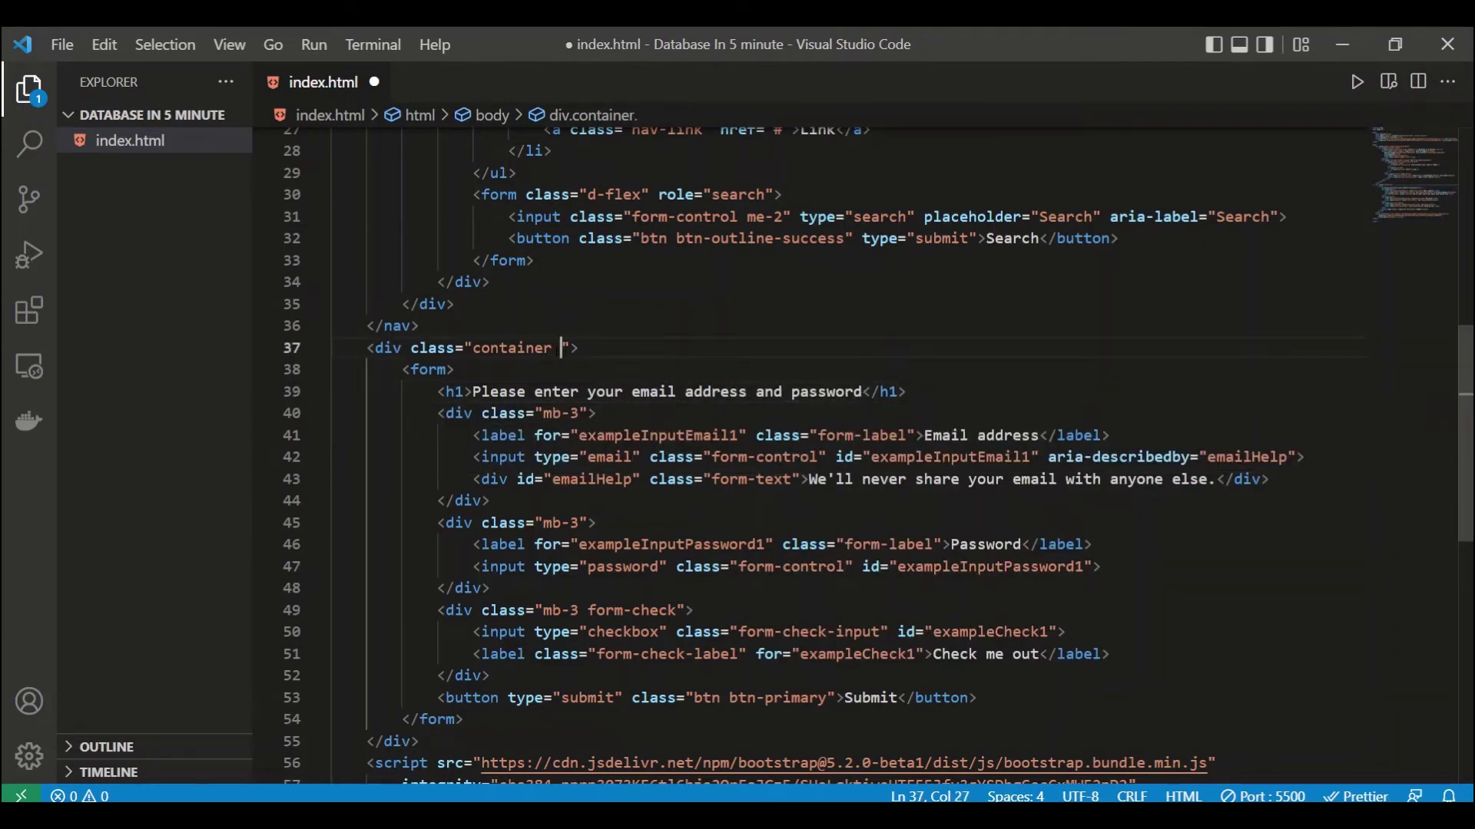
type("5")
key("ctrl+s")
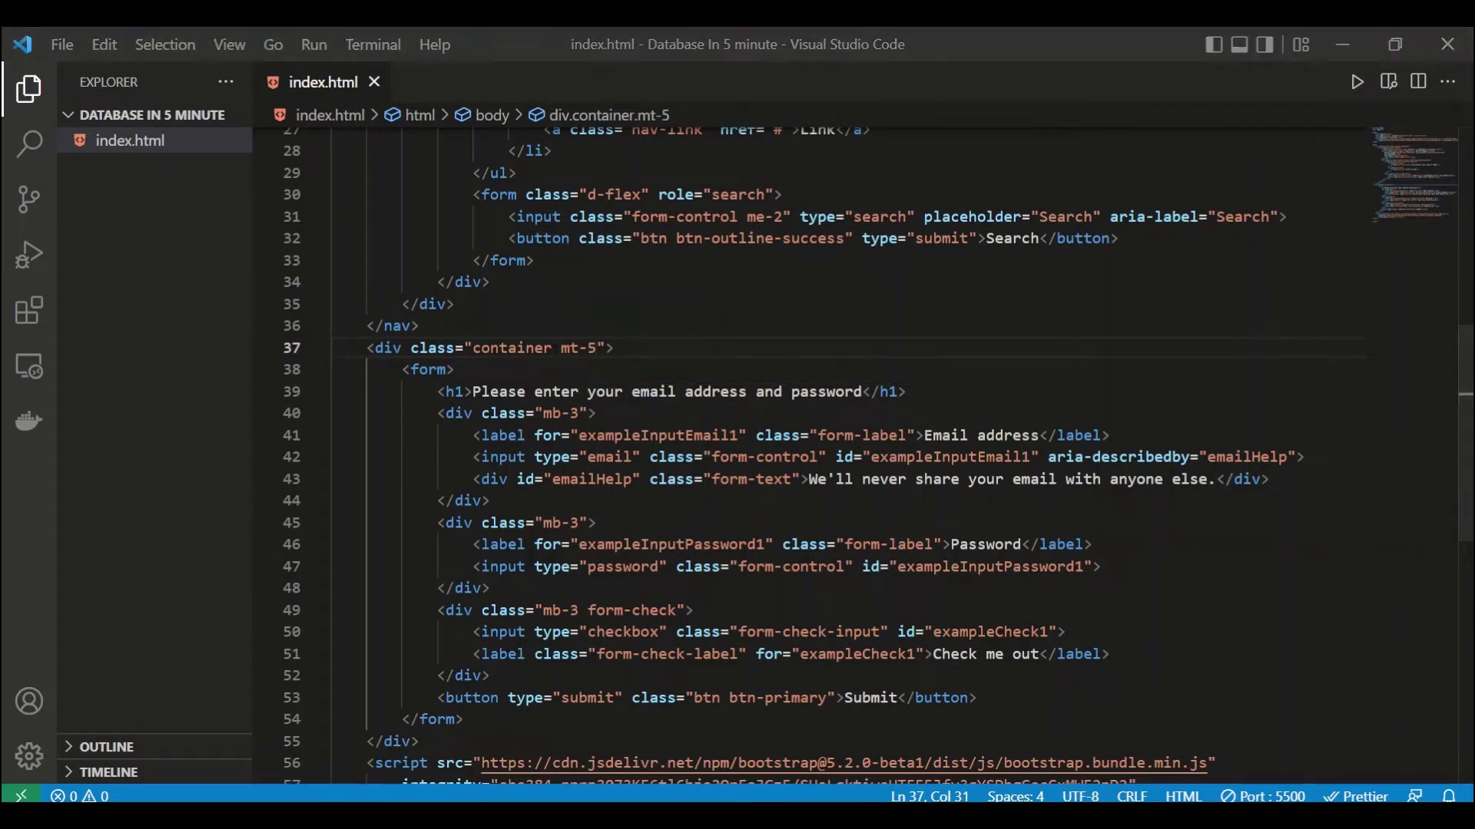
key("alt+Tab")
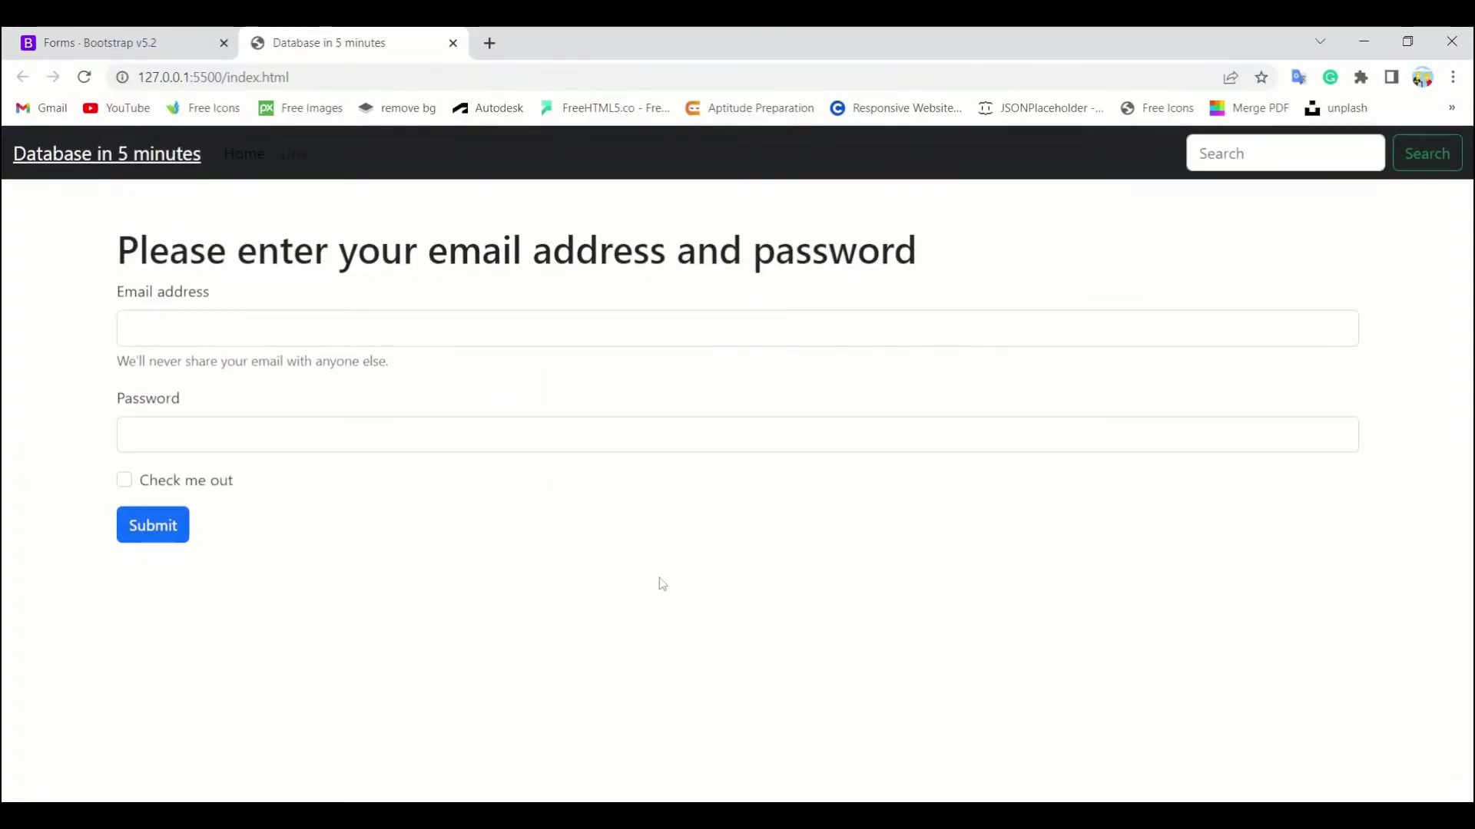
key("alt+Tab")
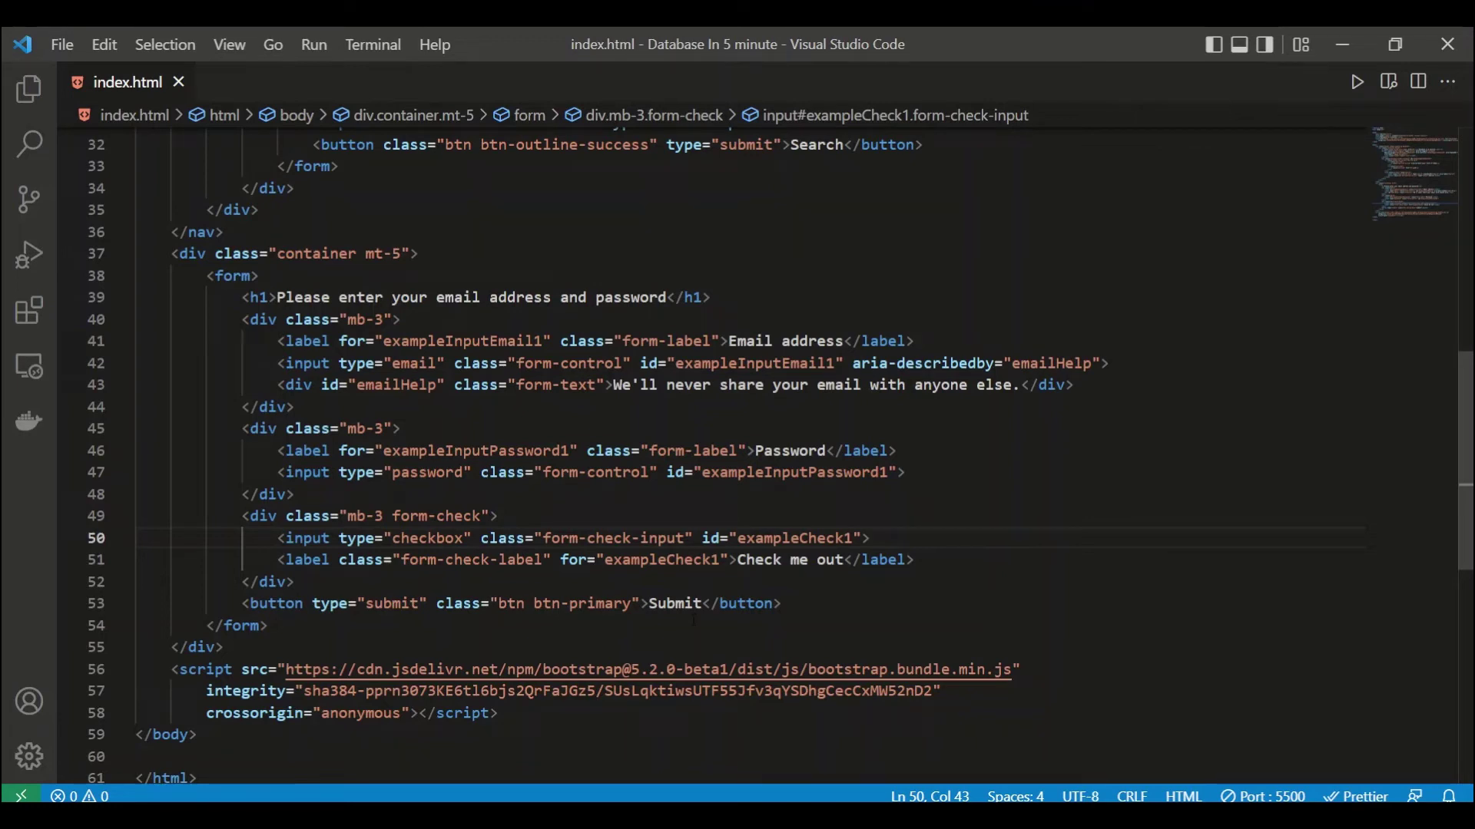
Step: Add the required attribute to the email input
key("alt+Tab")
scroll(737, 461, "down", 1)
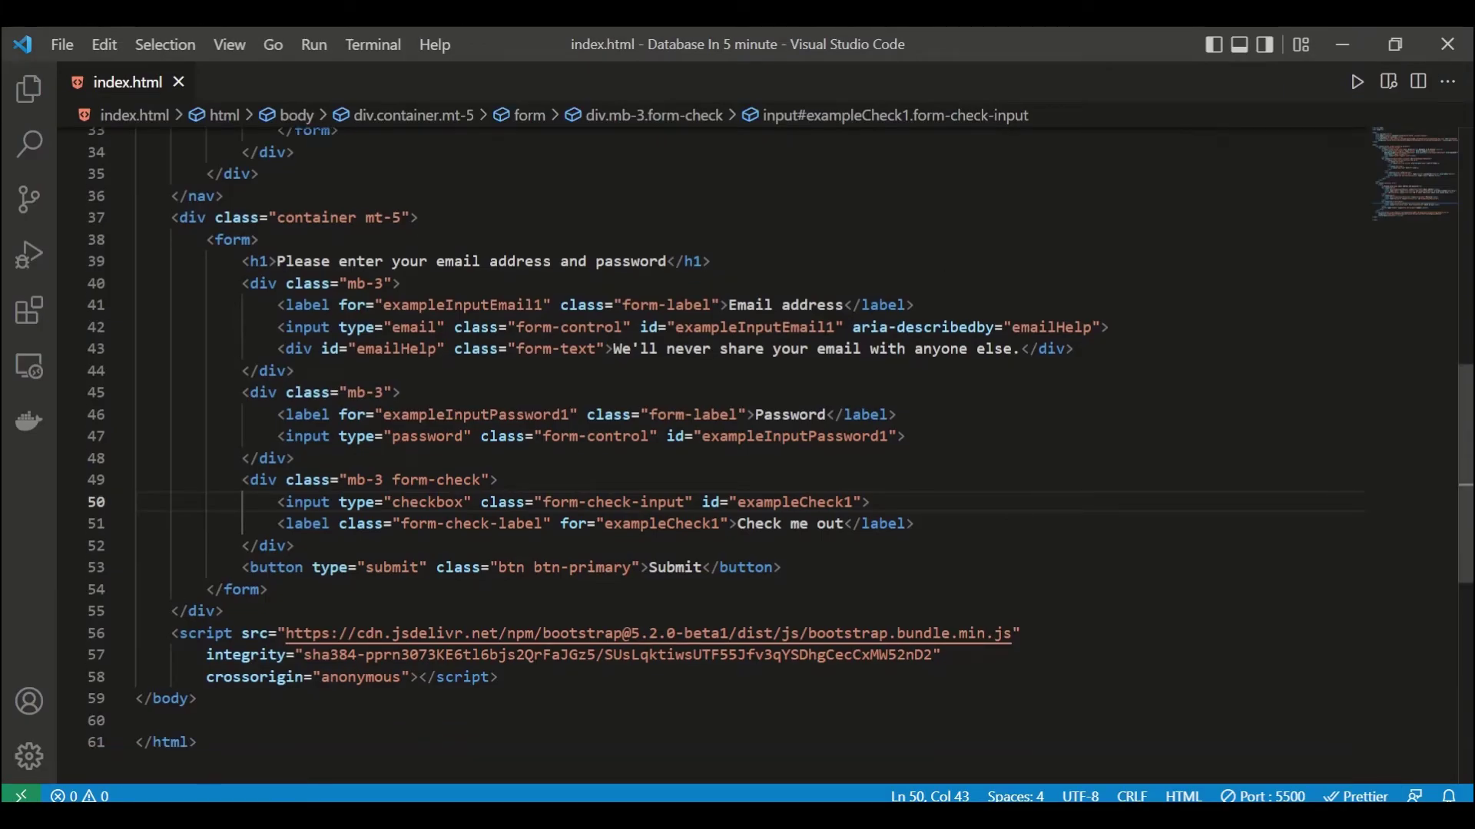
left_click(1100, 328)
type("re")
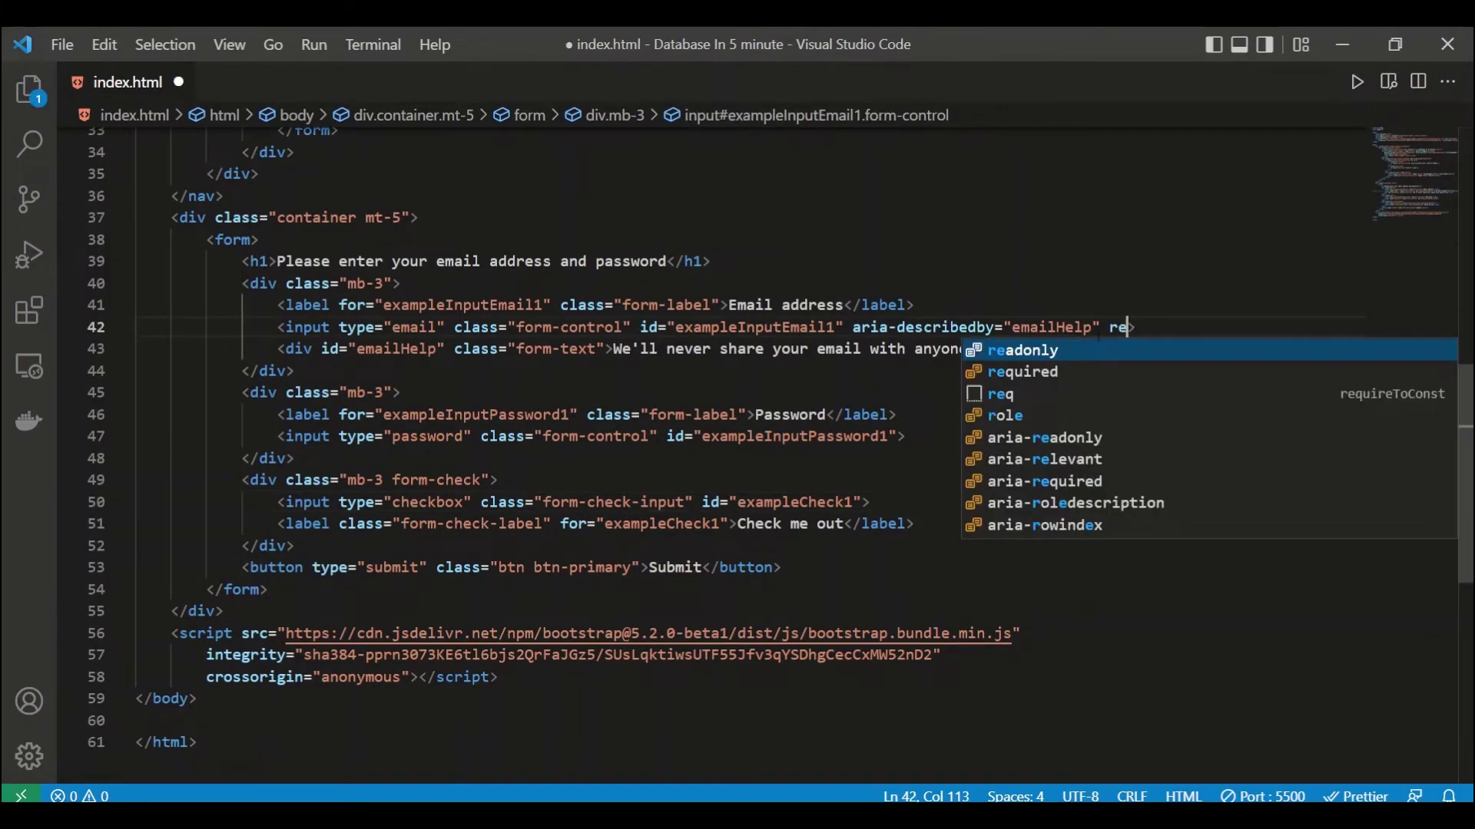
key("Return")
key("ctrl+z")
type("qui")
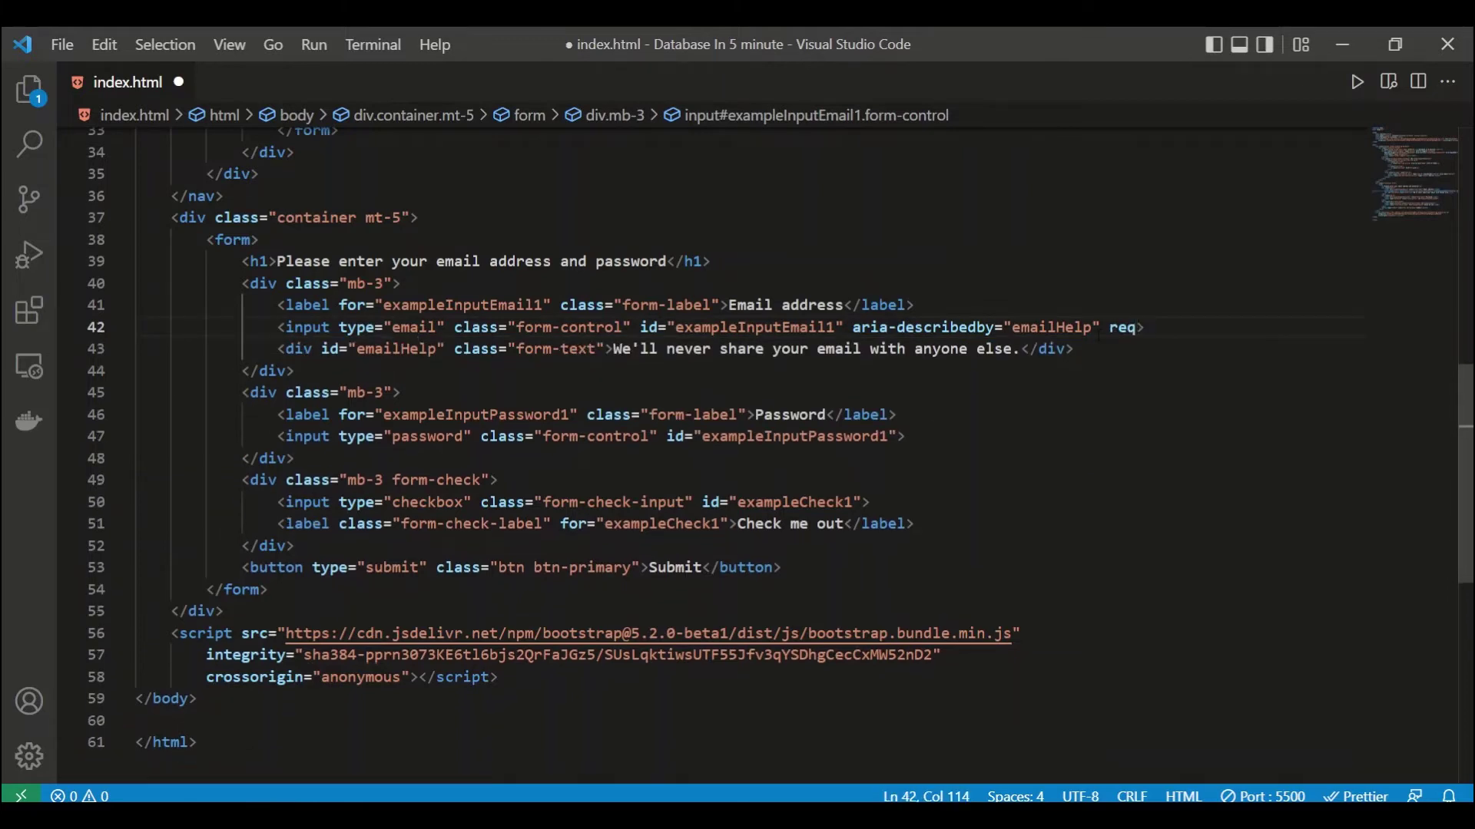
key("Return")
Step: Copy the required attribute onto the password input and save
key("ctrl+shift+Left")
key("ctrl+c")
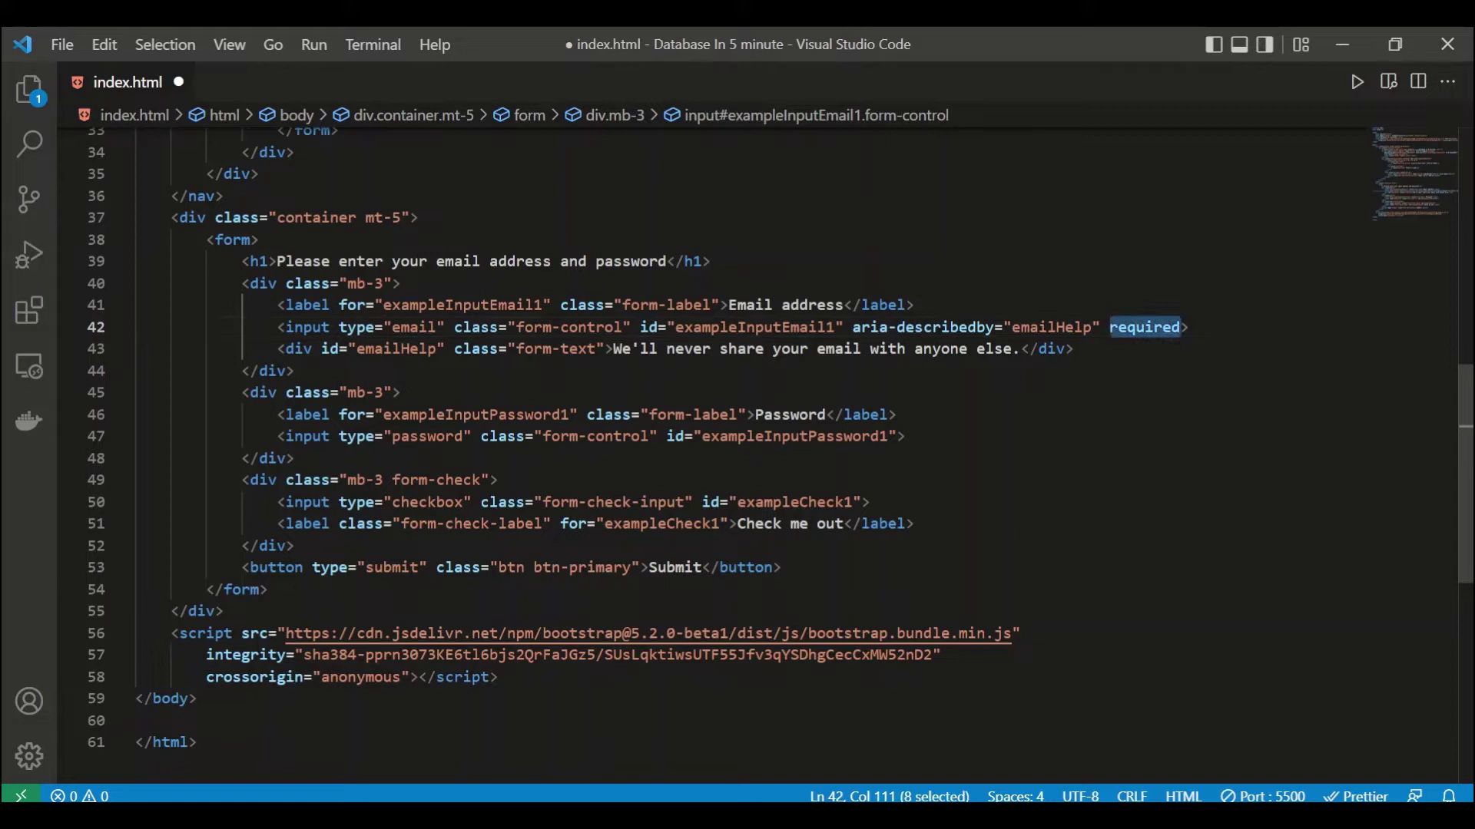
left_click(1046, 435)
scroll(1046, 436, "down", 1)
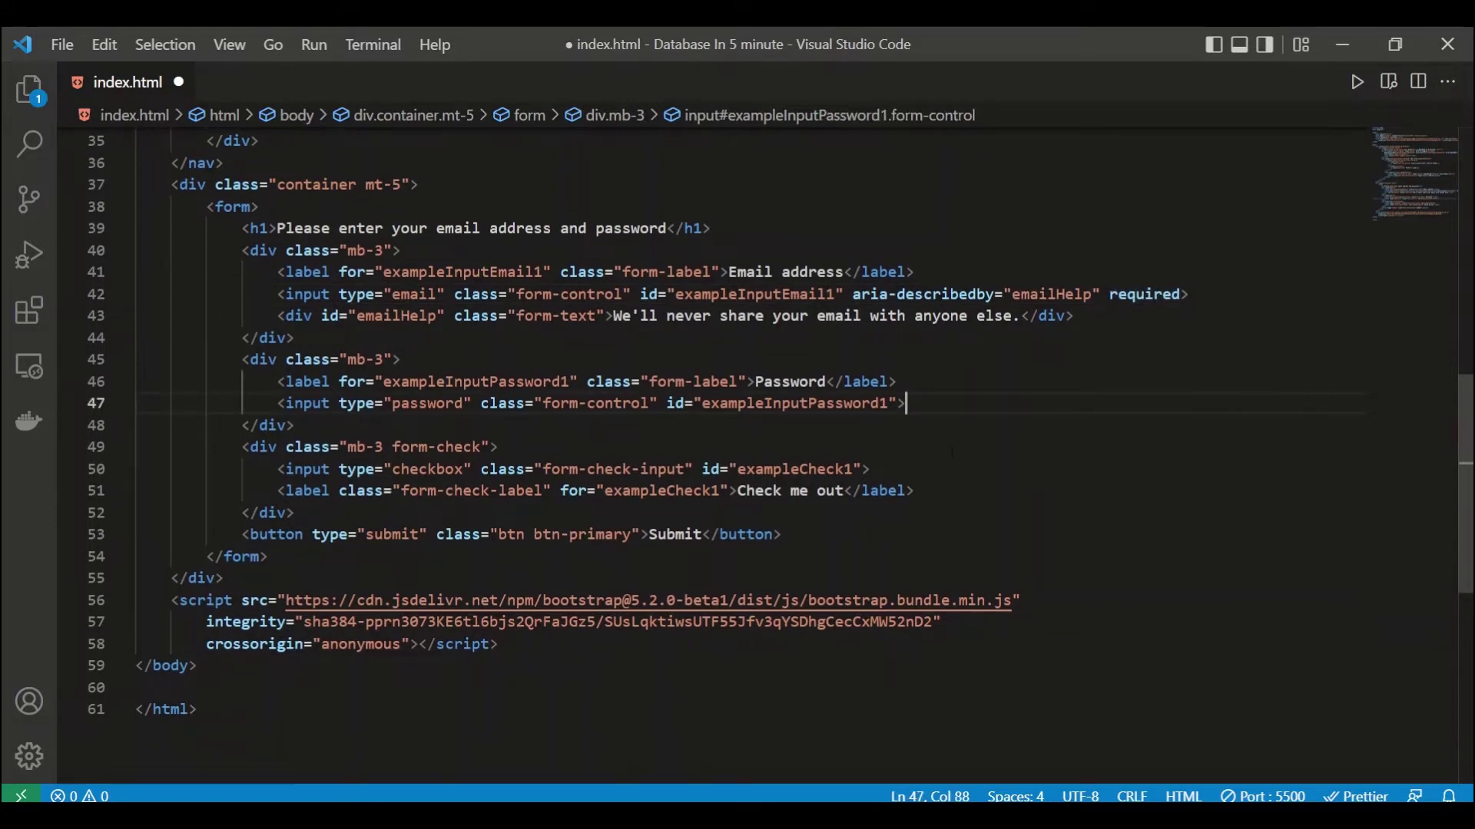
left_click(827, 383)
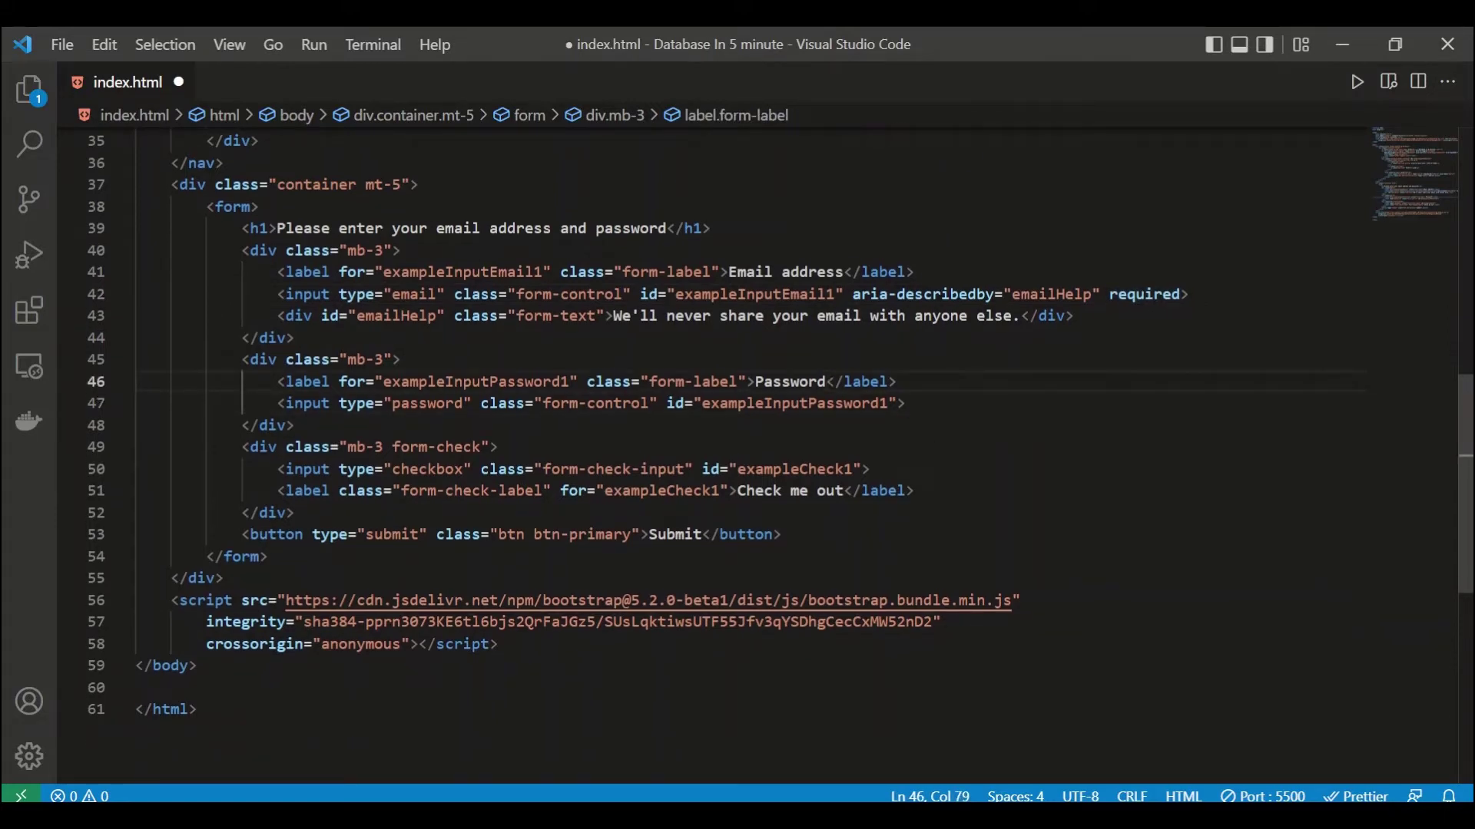
left_click(898, 404)
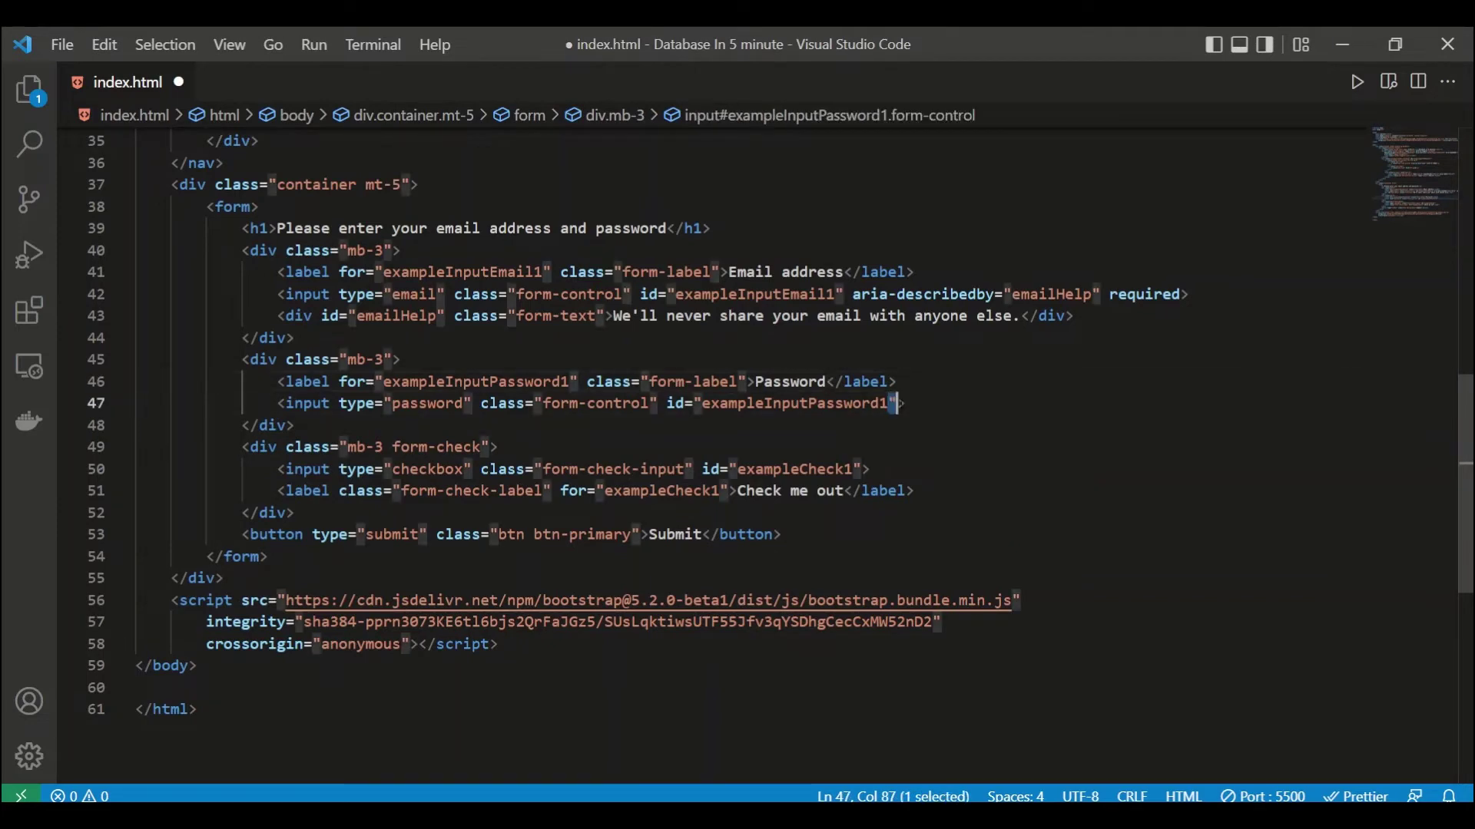
key("ctrl+v")
key("ctrl+s")
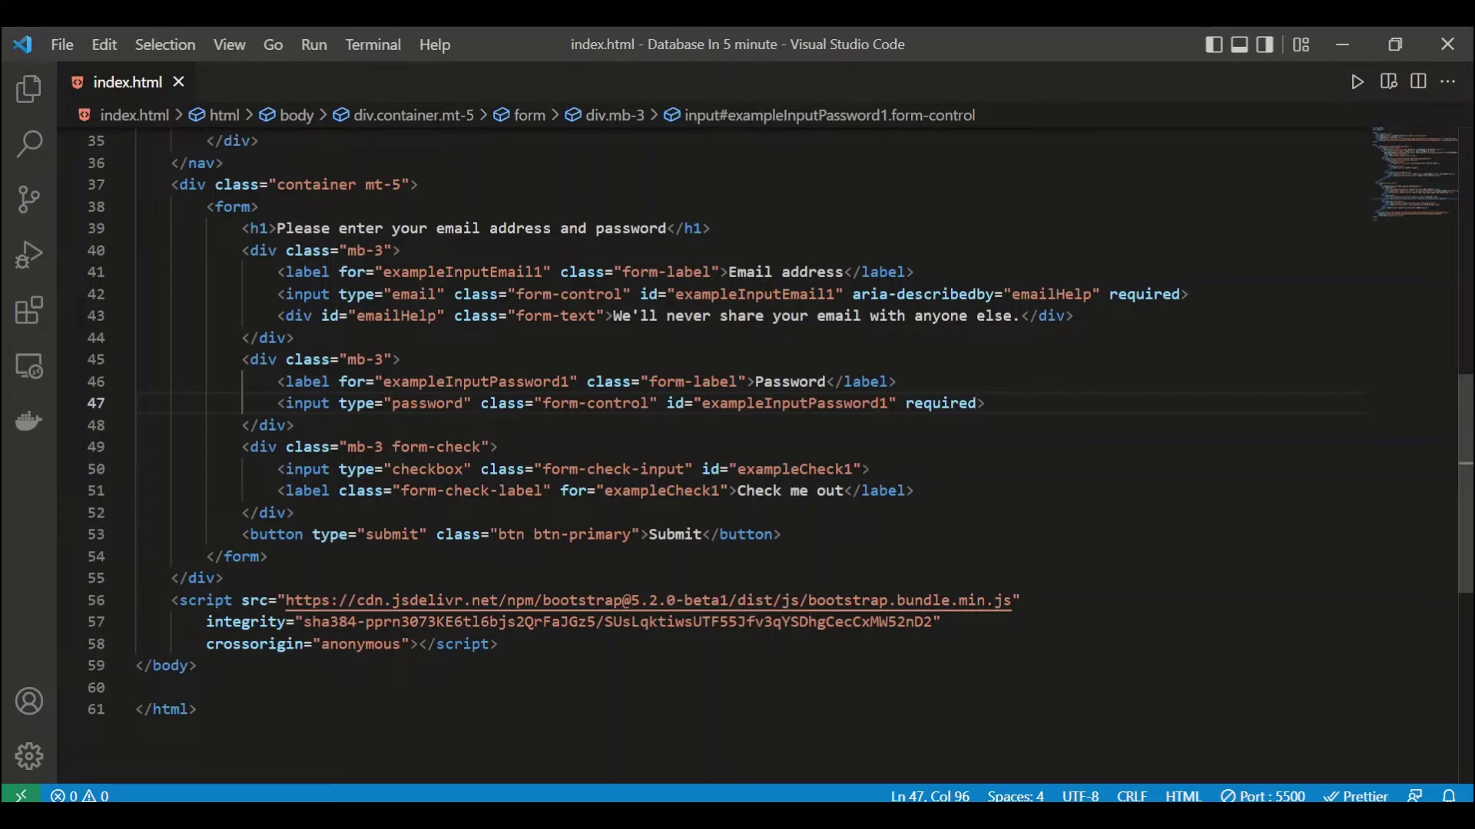
Step: Make the checkbox input required too and save
left_click(862, 469)
key("ctrl+v")
key("ctrl+s")
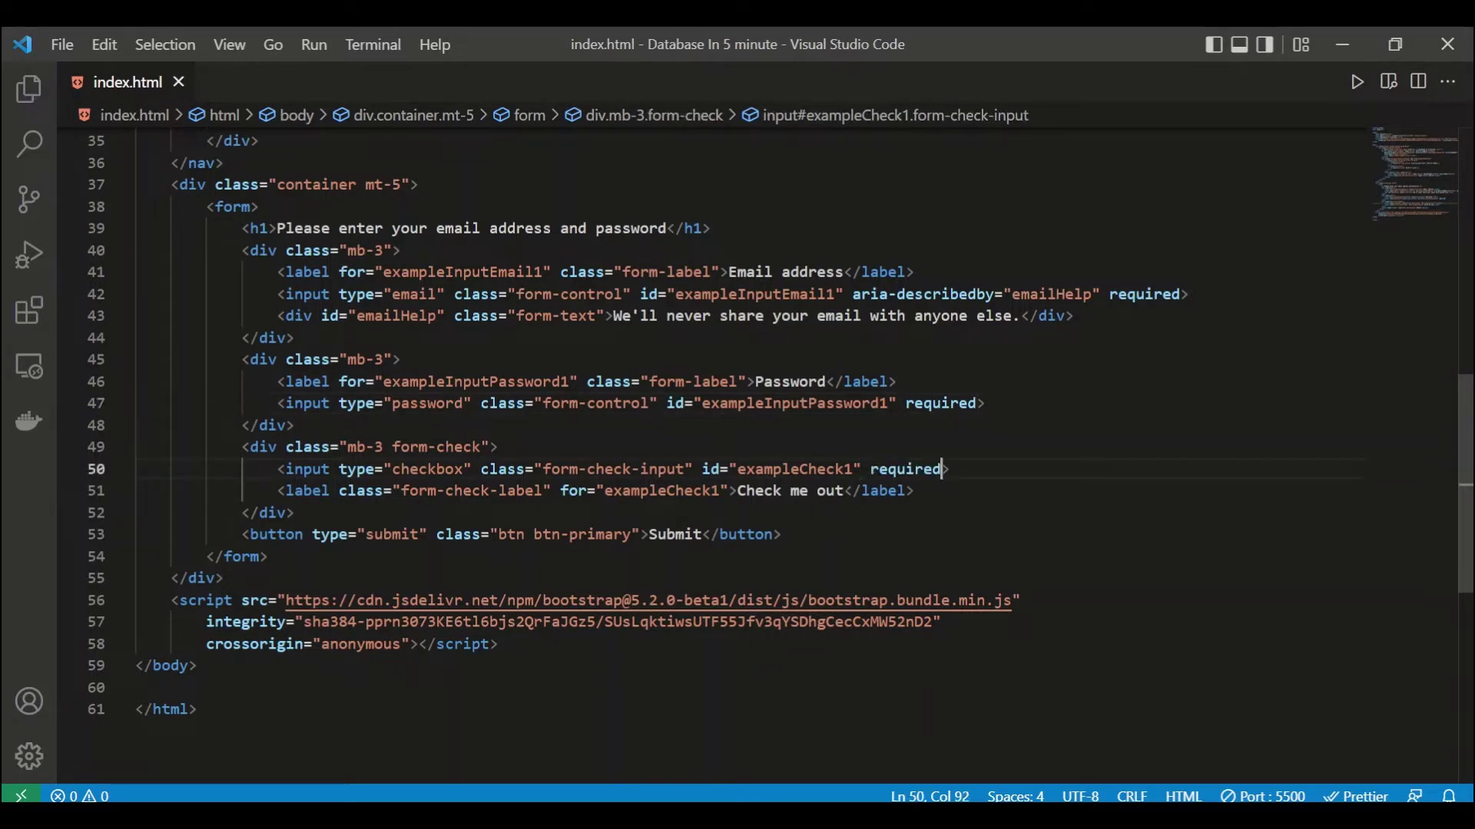
left_click(782, 535)
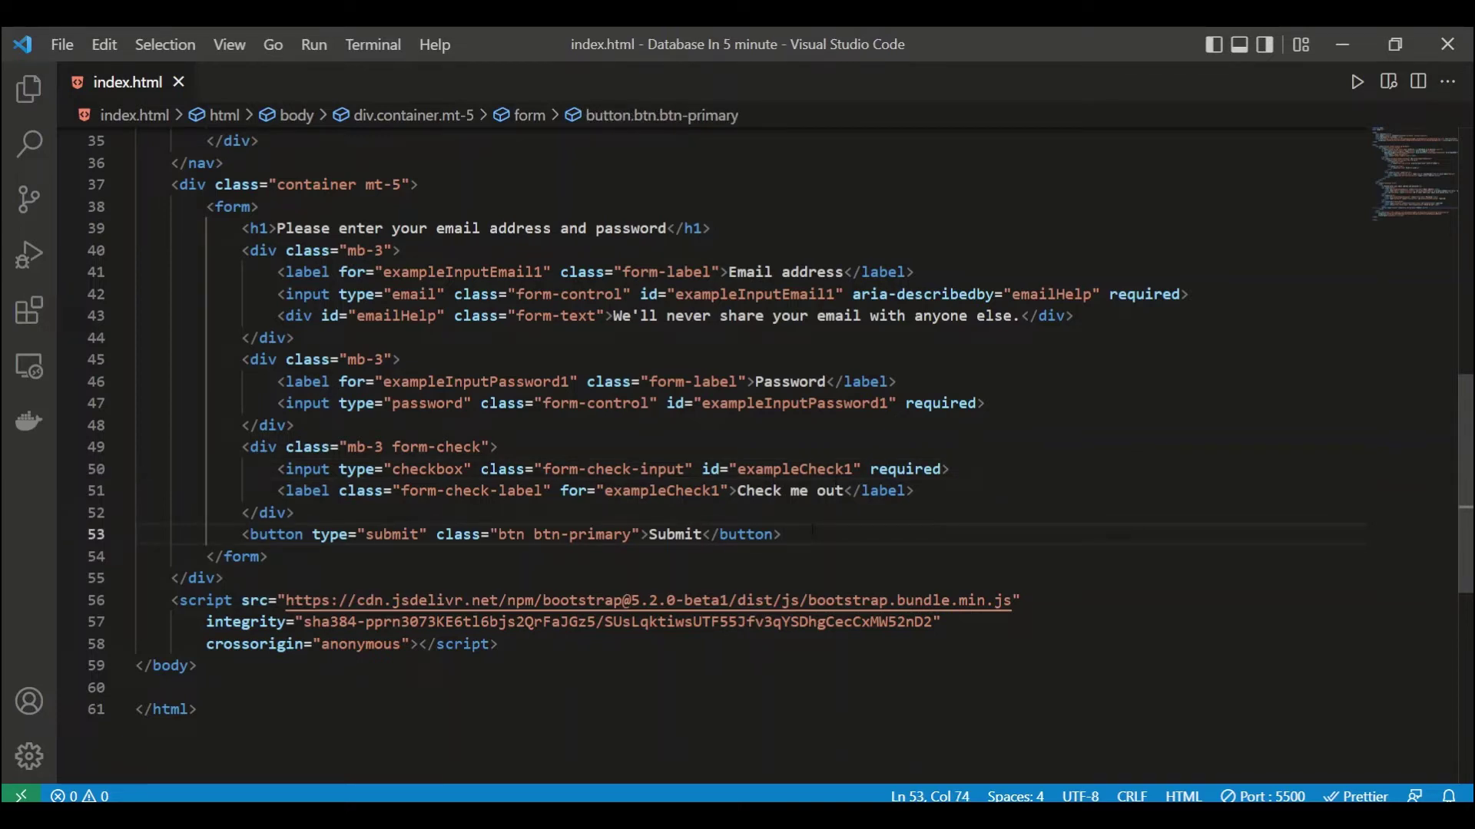
Step: Delete the form-check checkbox block from the form and save index.html
left_click_drag(295, 513, 233, 447)
key("BackSpace")
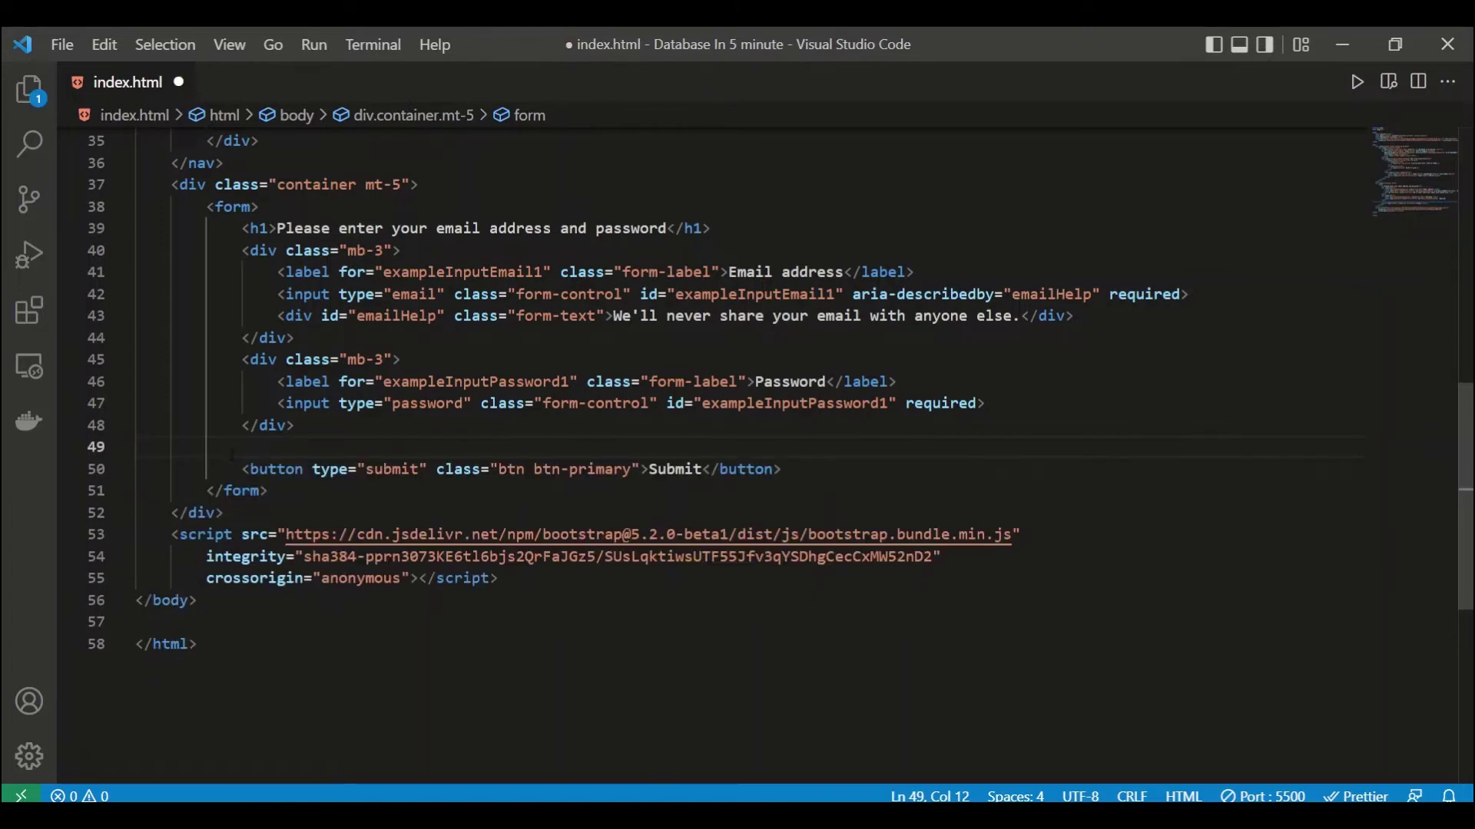
key("ctrl+s")
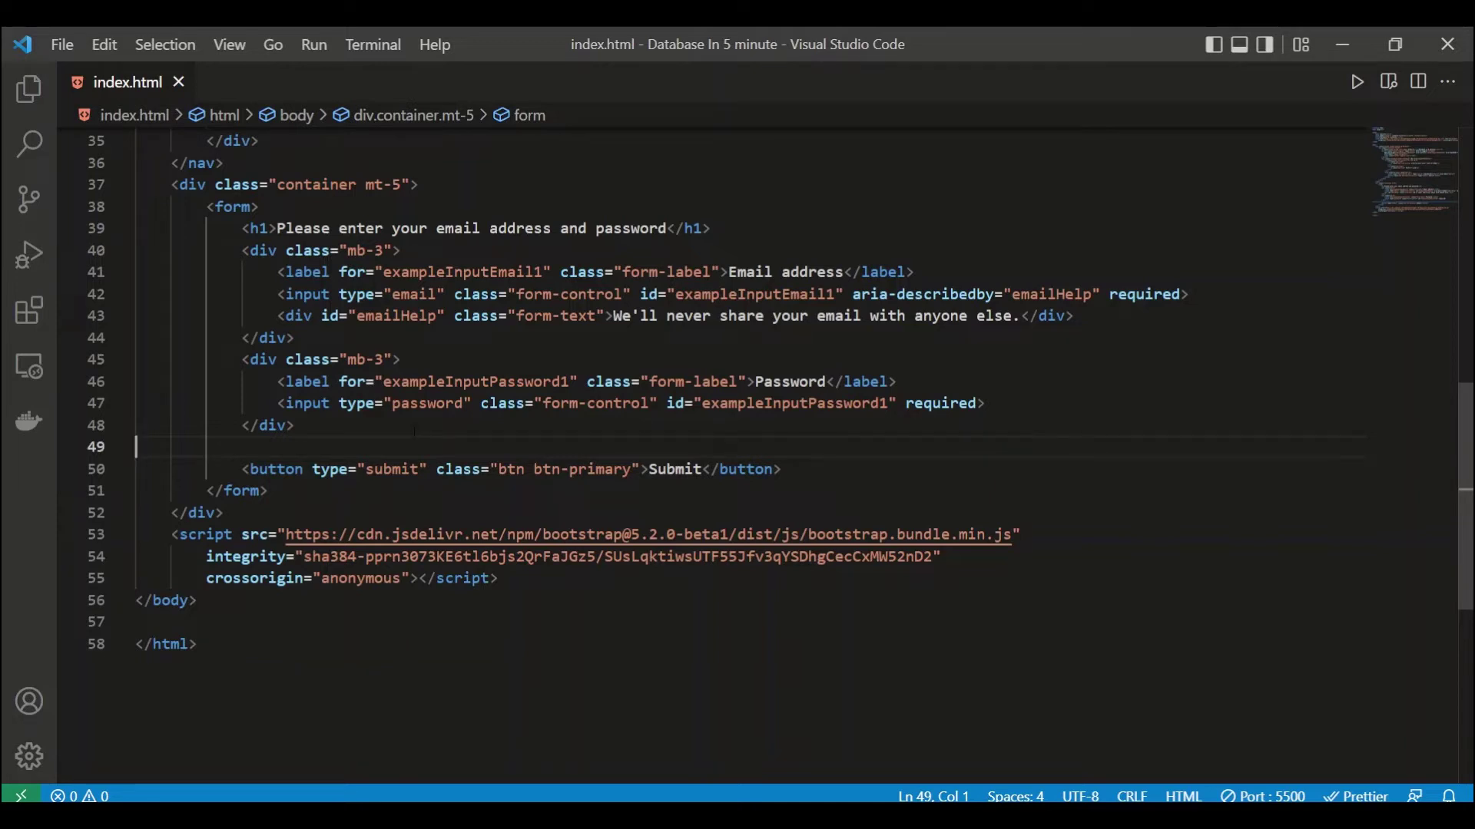
Step: Give the password input an id starting 'pass' and name="password", then save
double_click(730, 403)
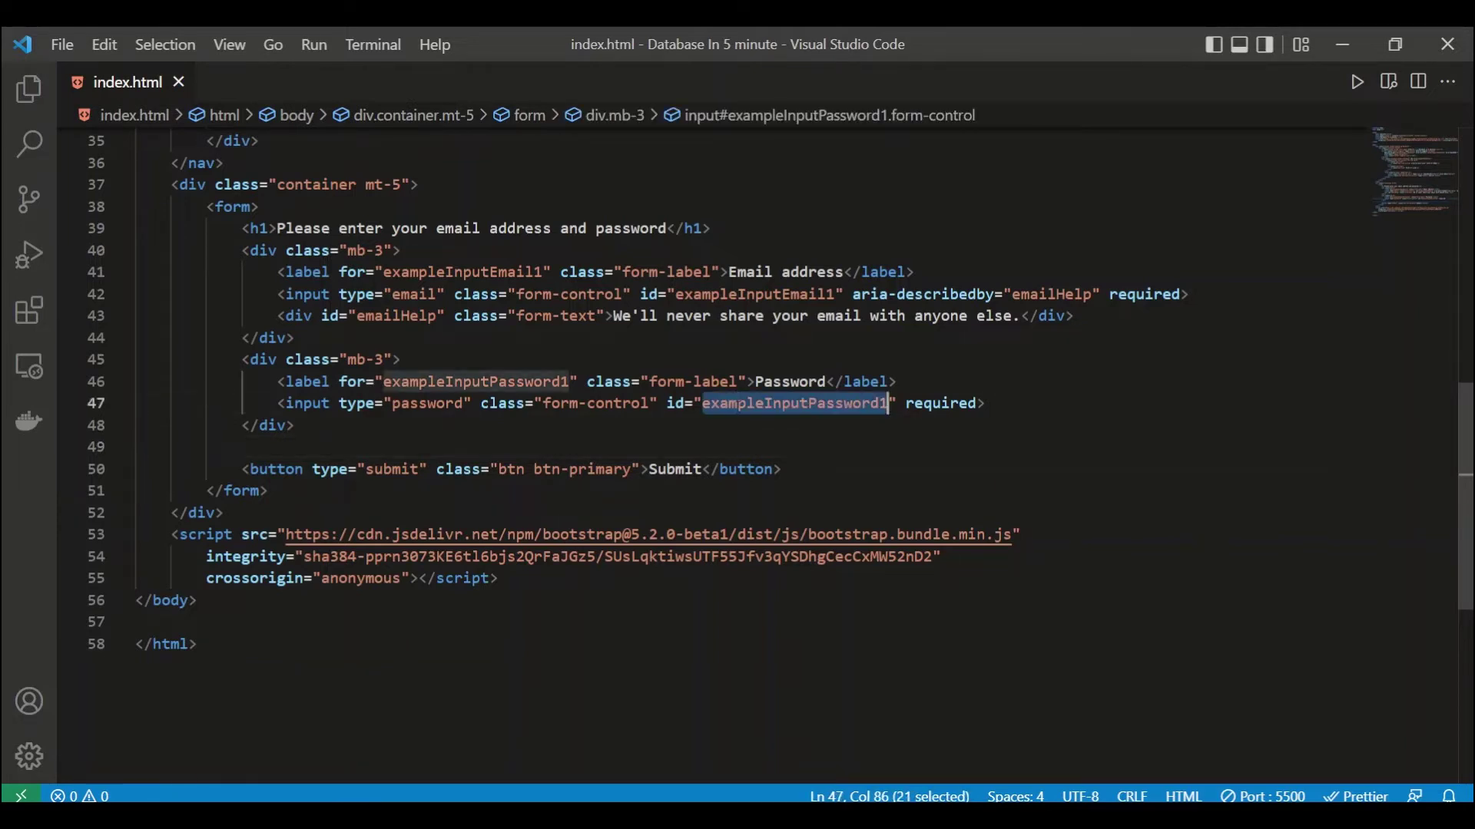
type("pass")
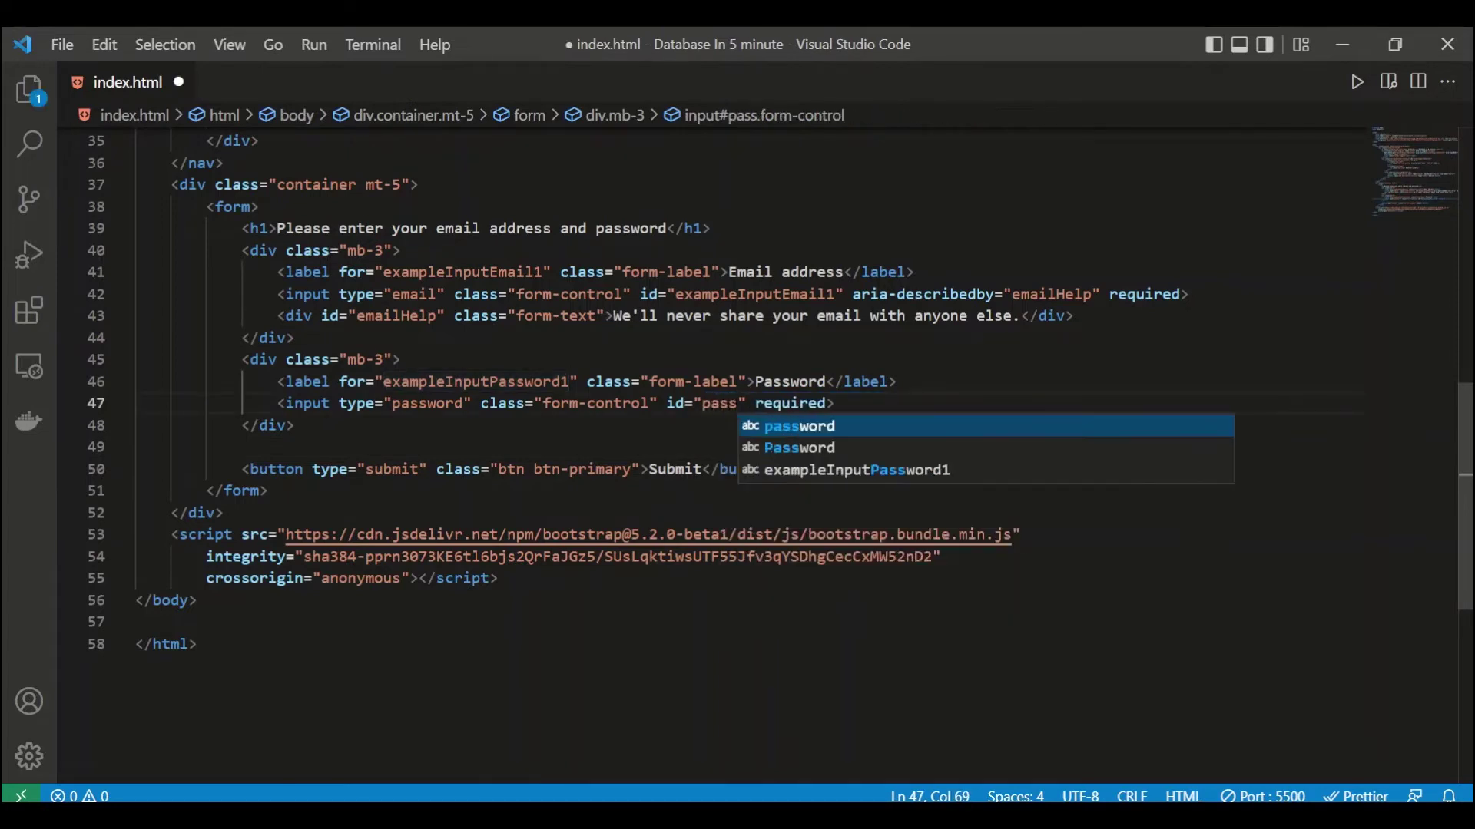
left_click(711, 403)
left_click(756, 404)
type("name")
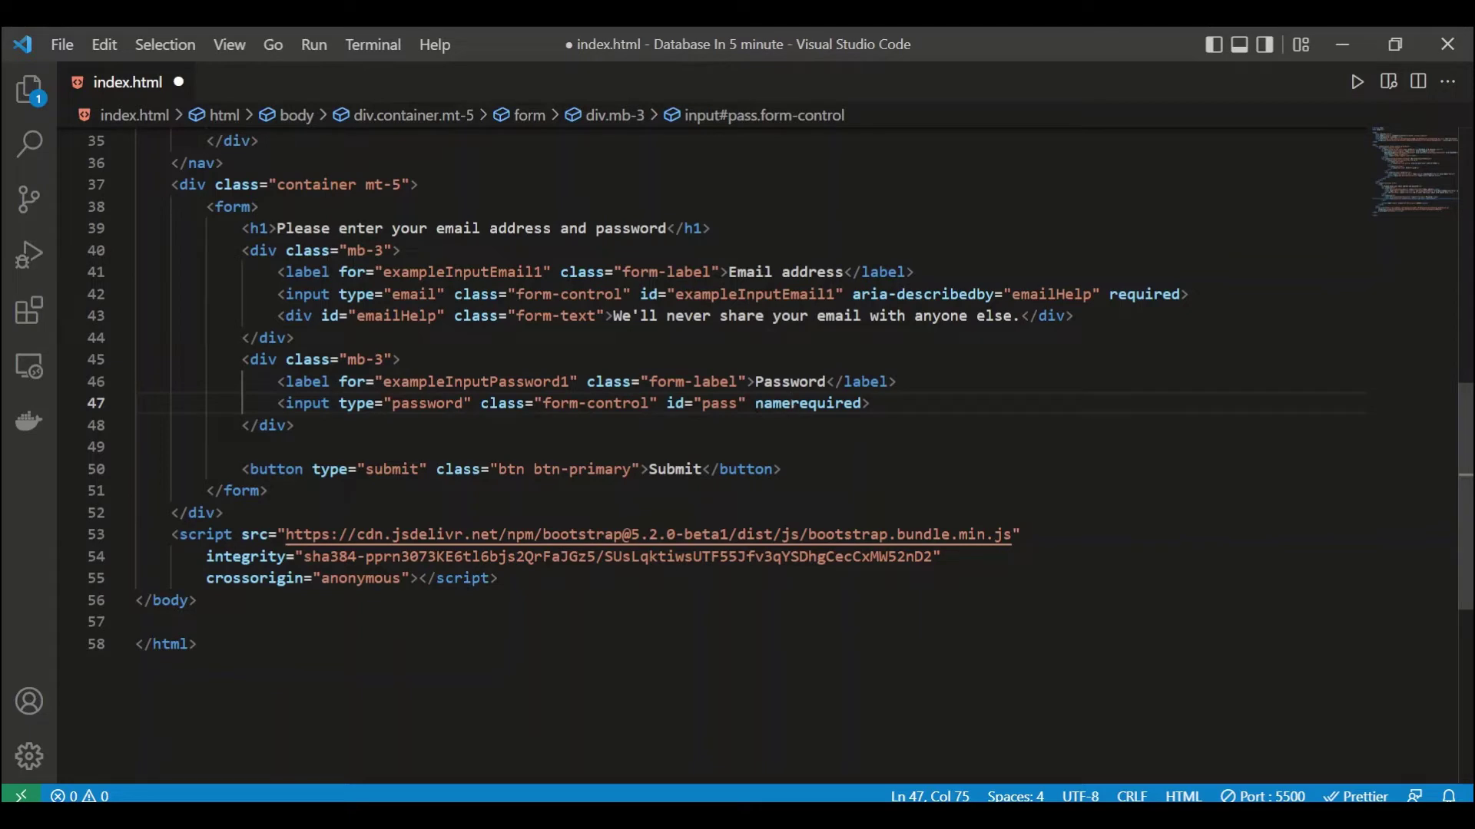
key("Left")
key("BackSpace")
type("e")
key("Return")
type("pass")
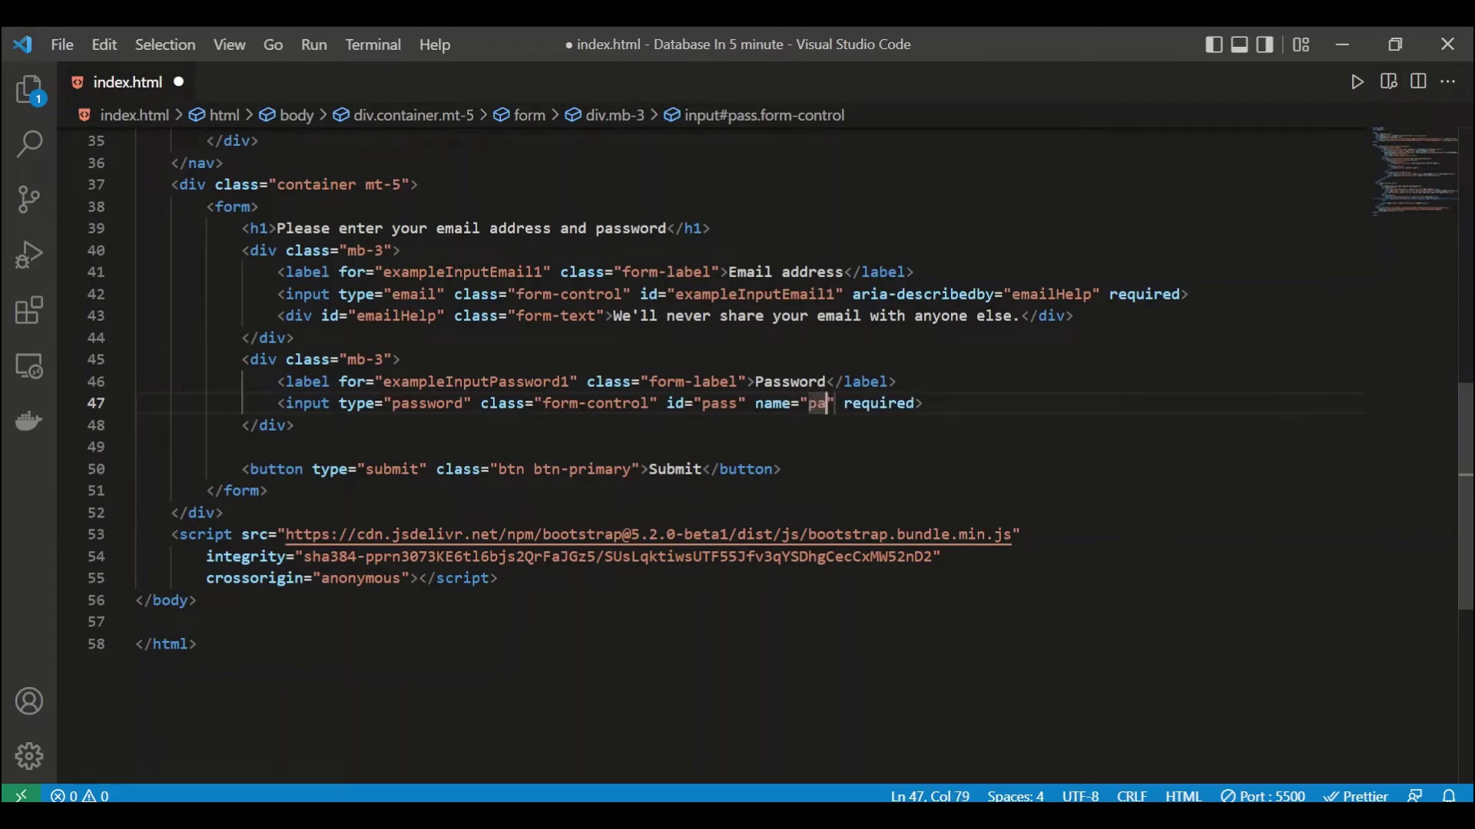
type("word")
key("ctrl+s")
Step: Set the password label's for value and the input's id to 'password', then save
left_click(489, 448)
left_click(489, 403)
left_click(472, 469)
scroll(471, 470, "up", 1)
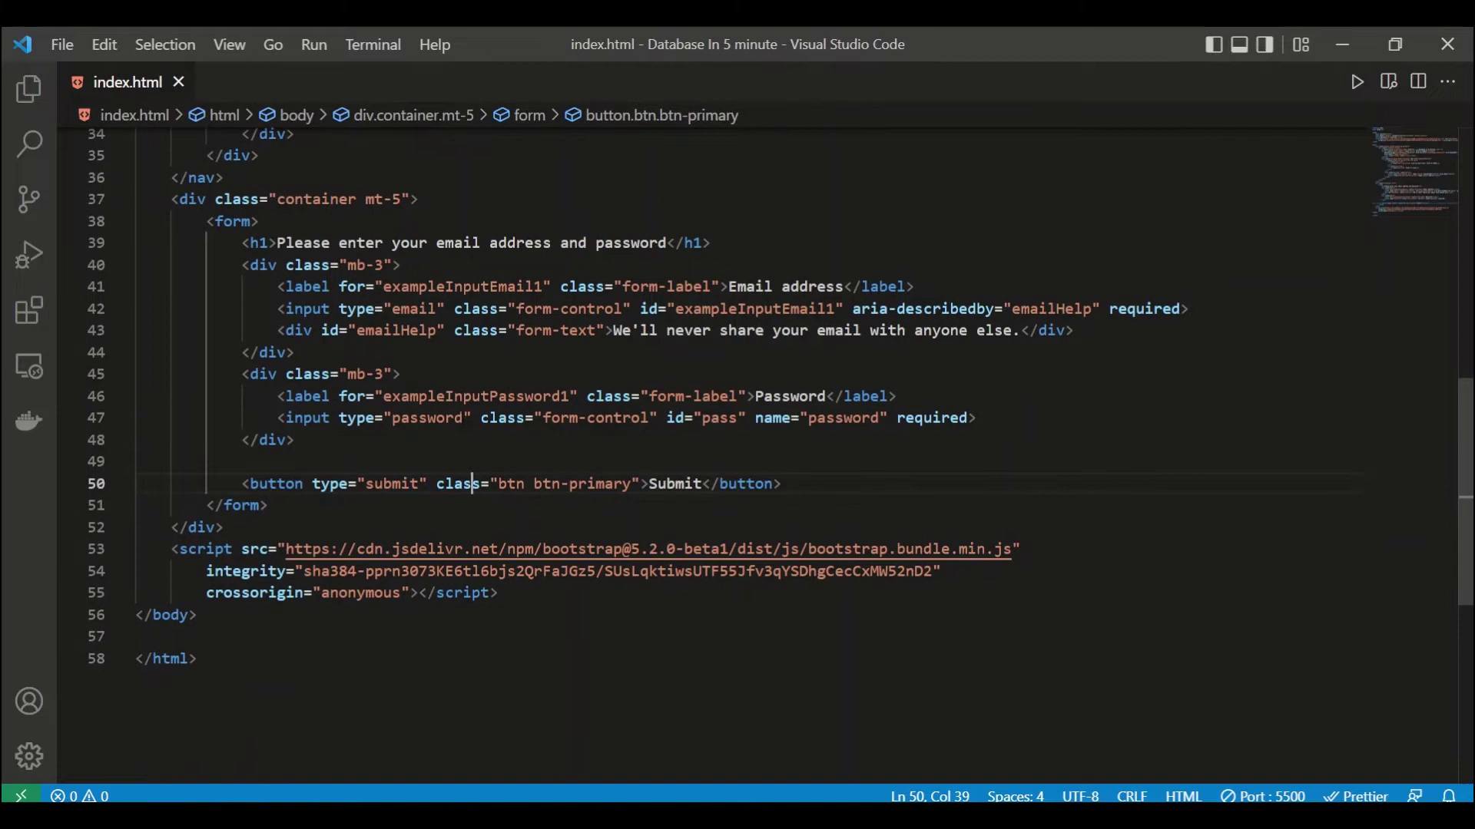
double_click(455, 395)
type("pas")
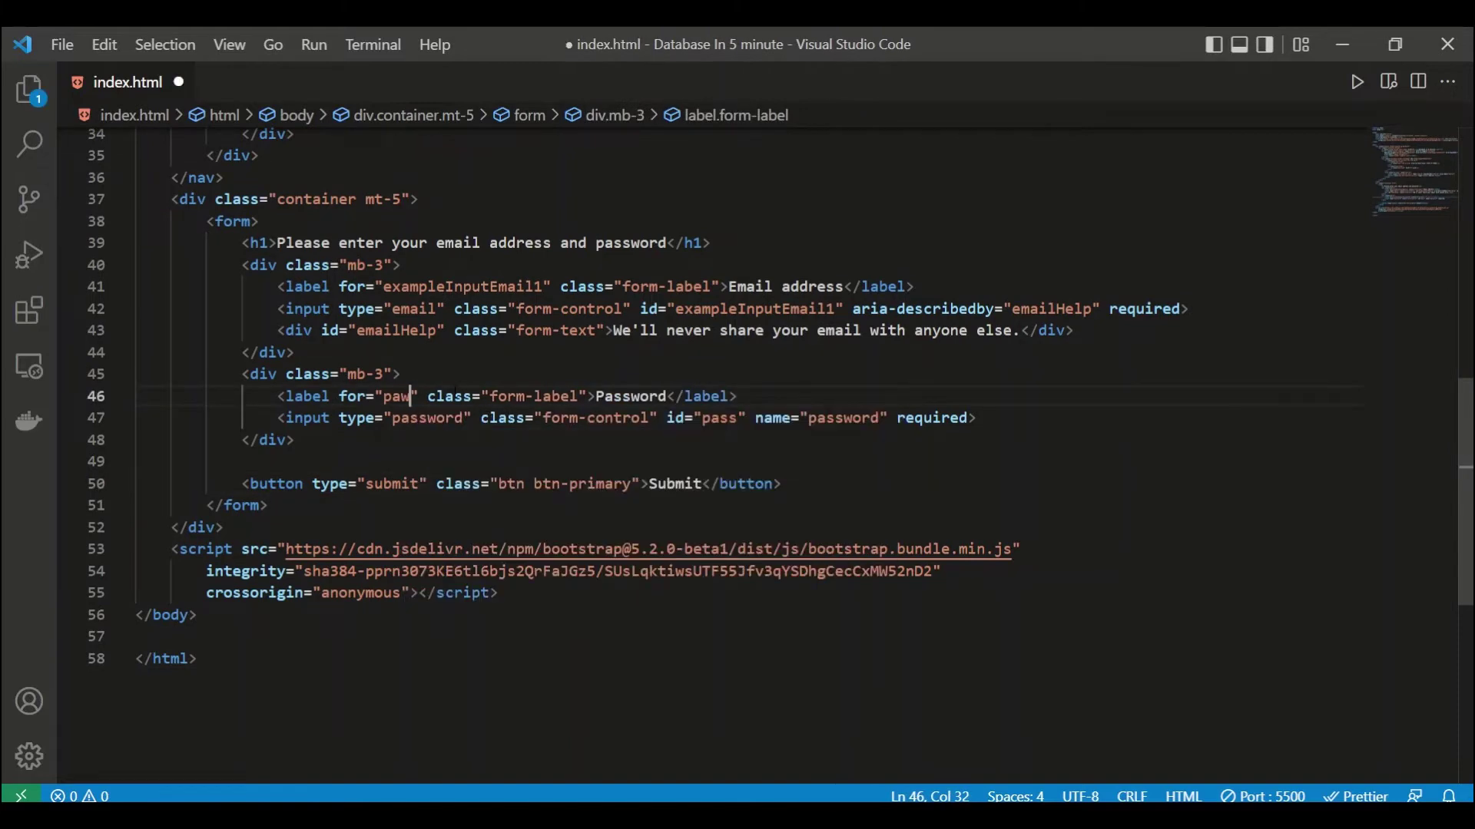
type("s")
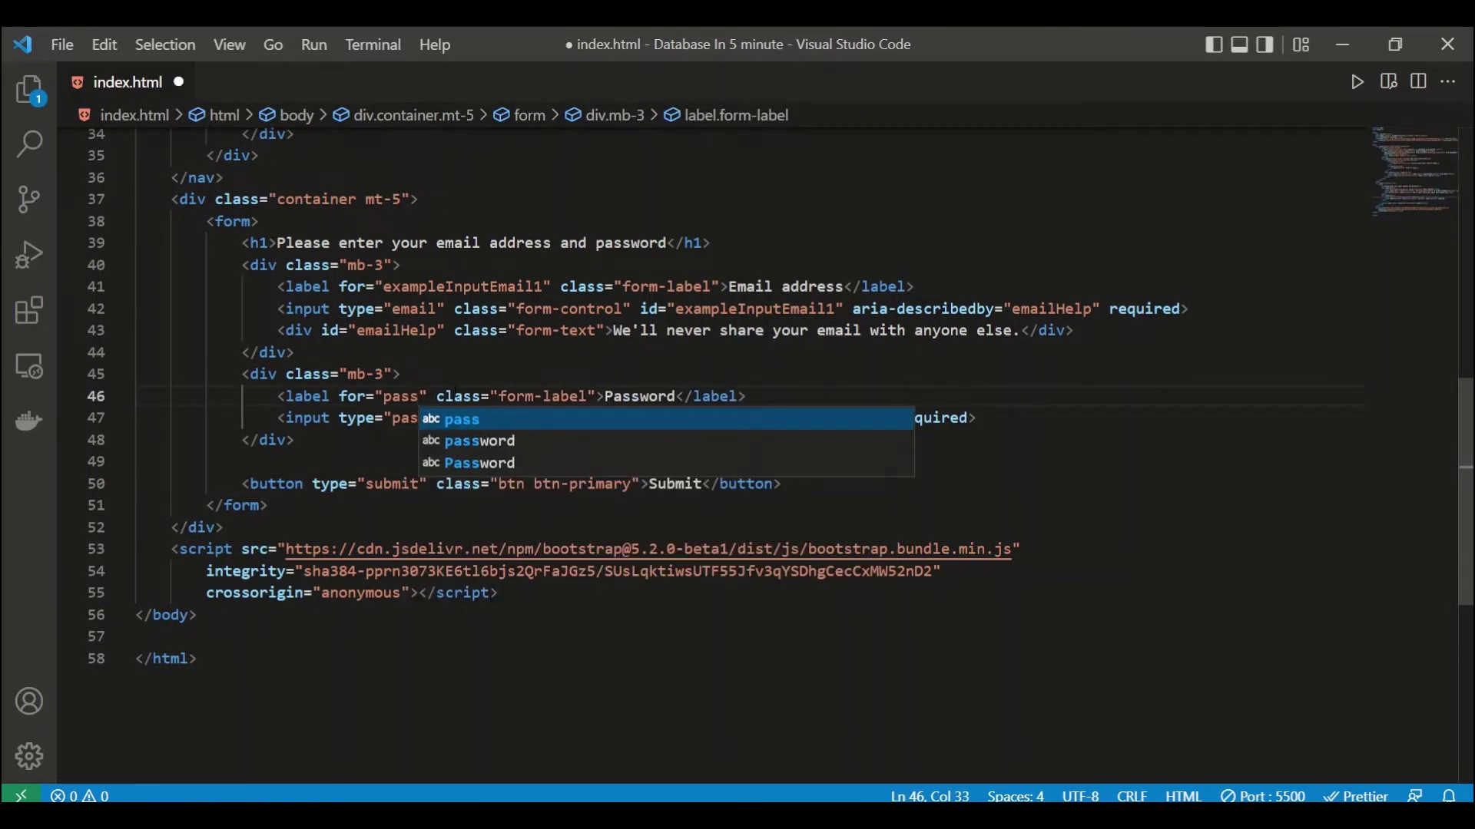
type("word")
key("BackSpace")
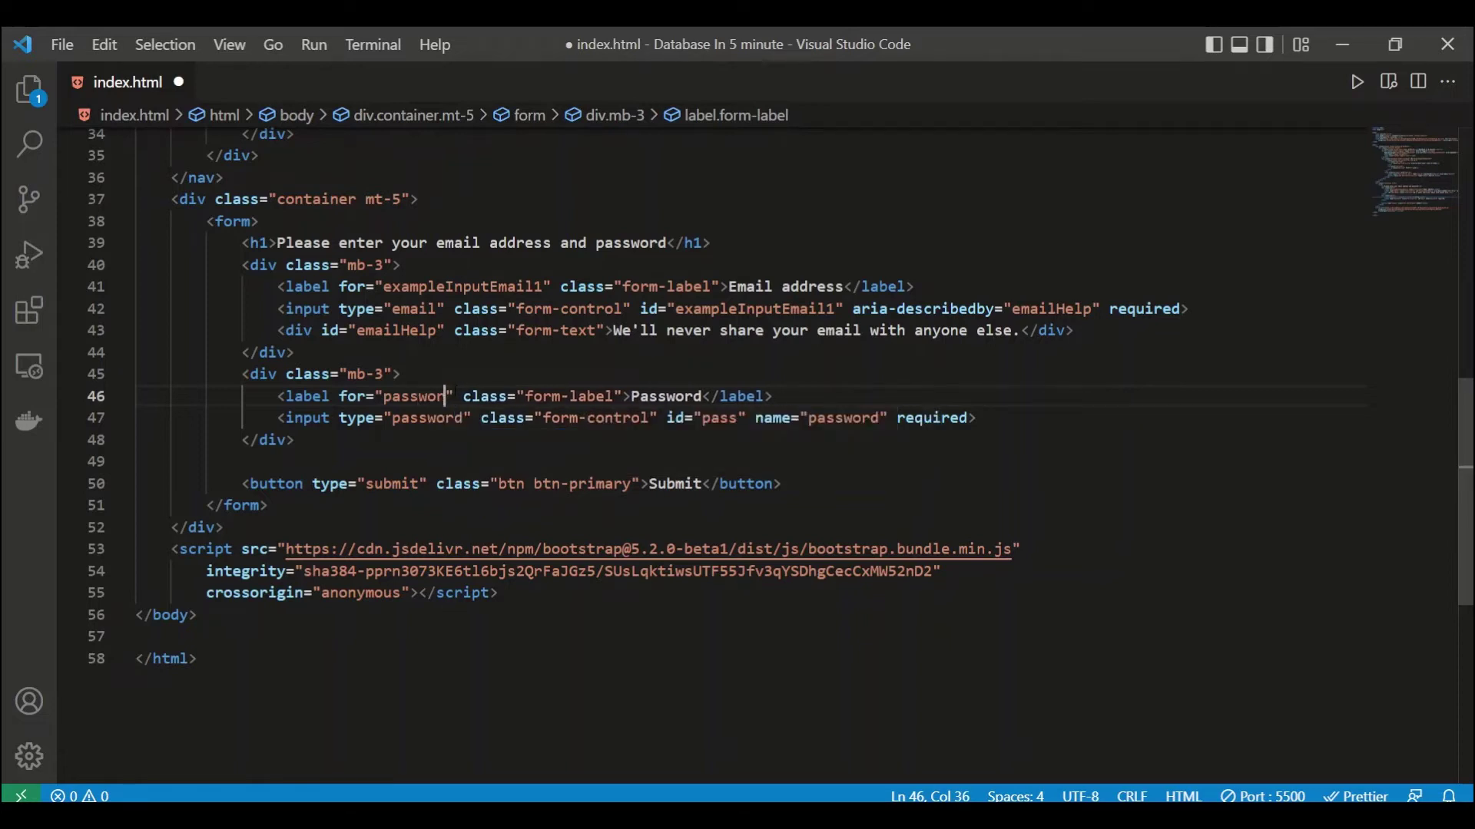
type("d")
left_click(666, 287)
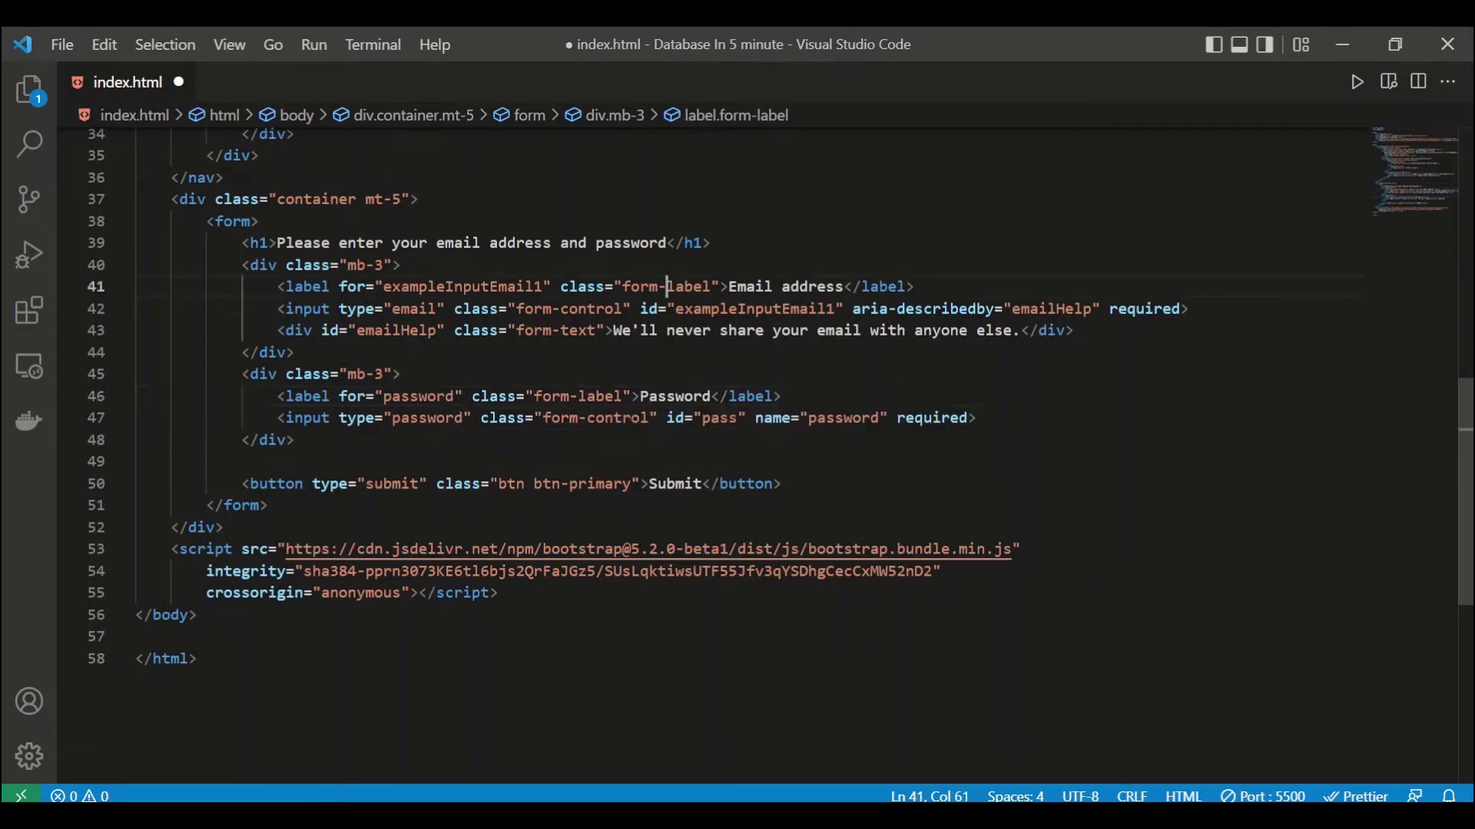
left_click(737, 419)
type("word")
key("ctrl+s")
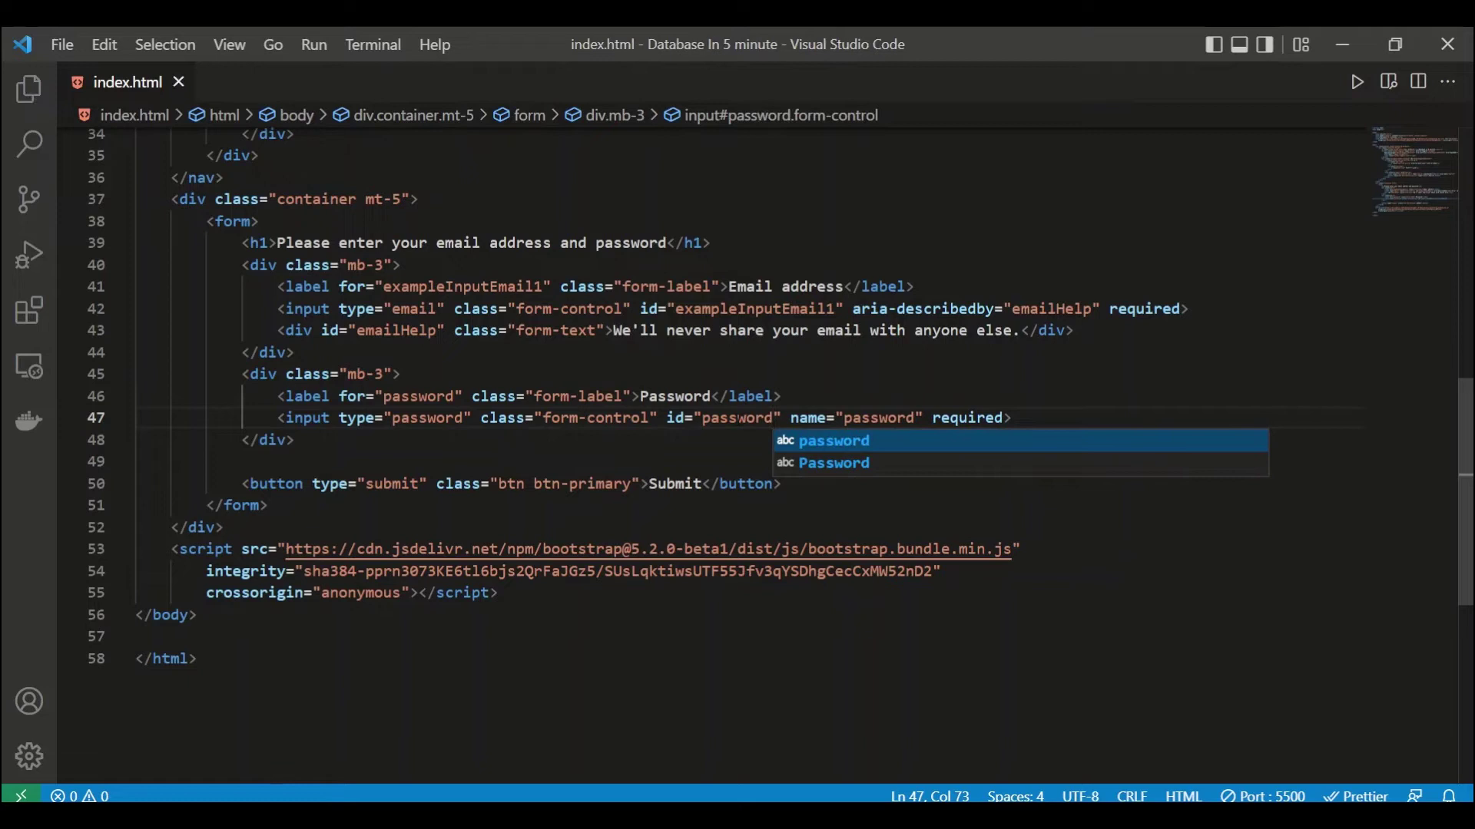
key("Escape")
Step: Set the email input's id and its label's for value to 'email'
scroll(768, 396, "down", 1)
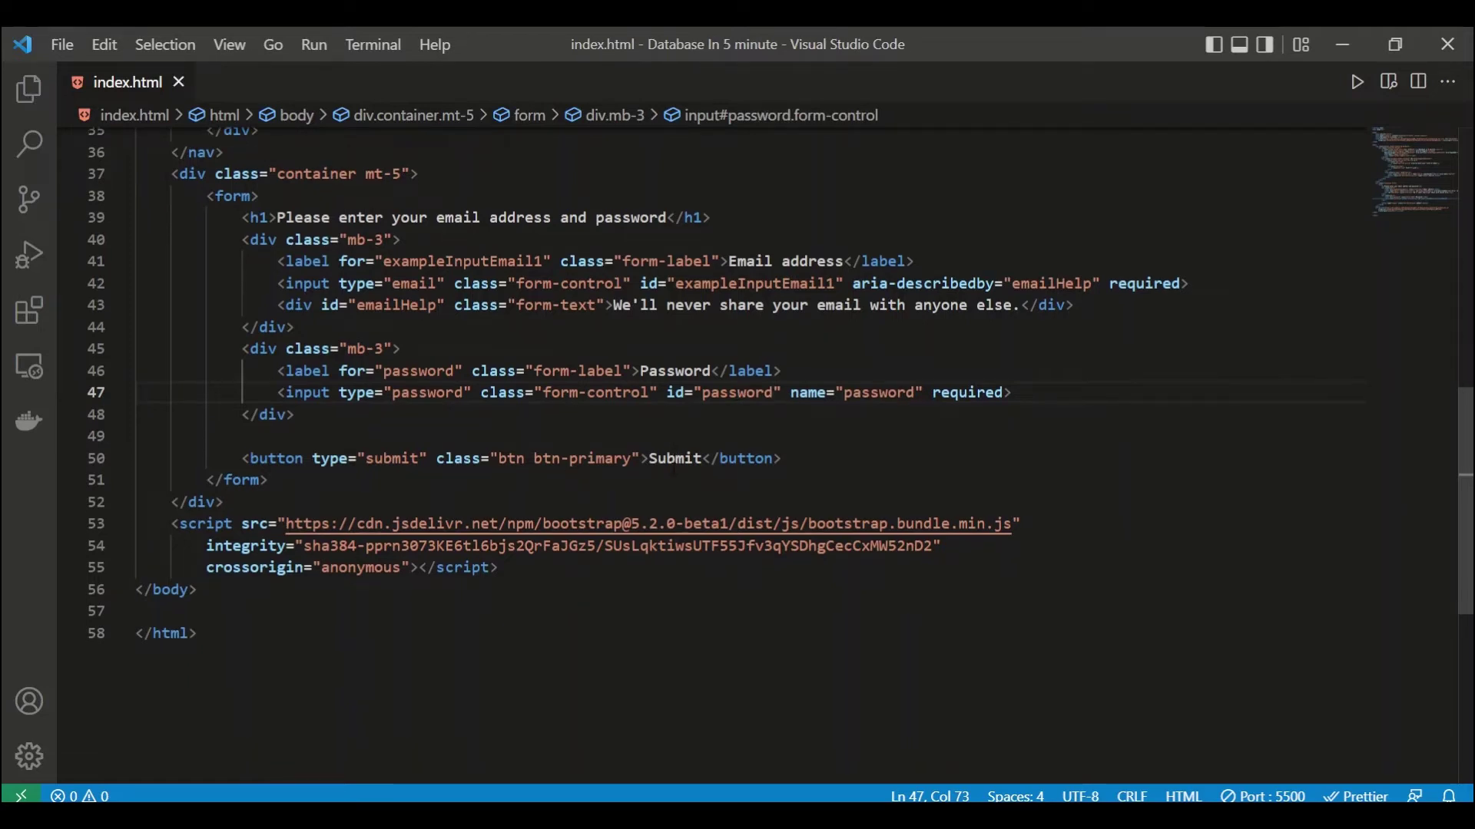
scroll(673, 470, "up", 1)
left_click(510, 343)
left_click(571, 340)
left_click(755, 298)
left_click(756, 318)
double_click(755, 318)
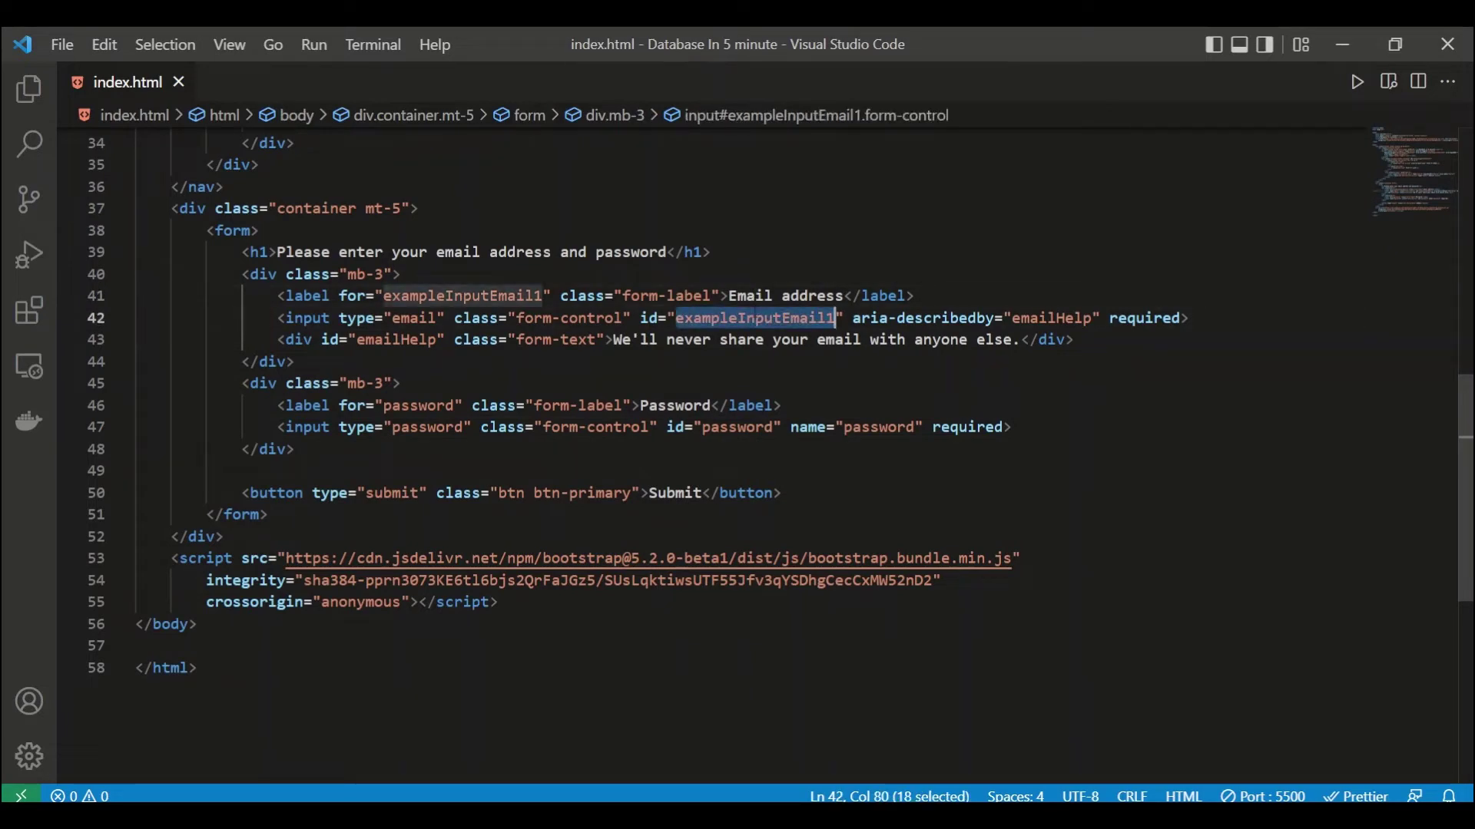
type("email")
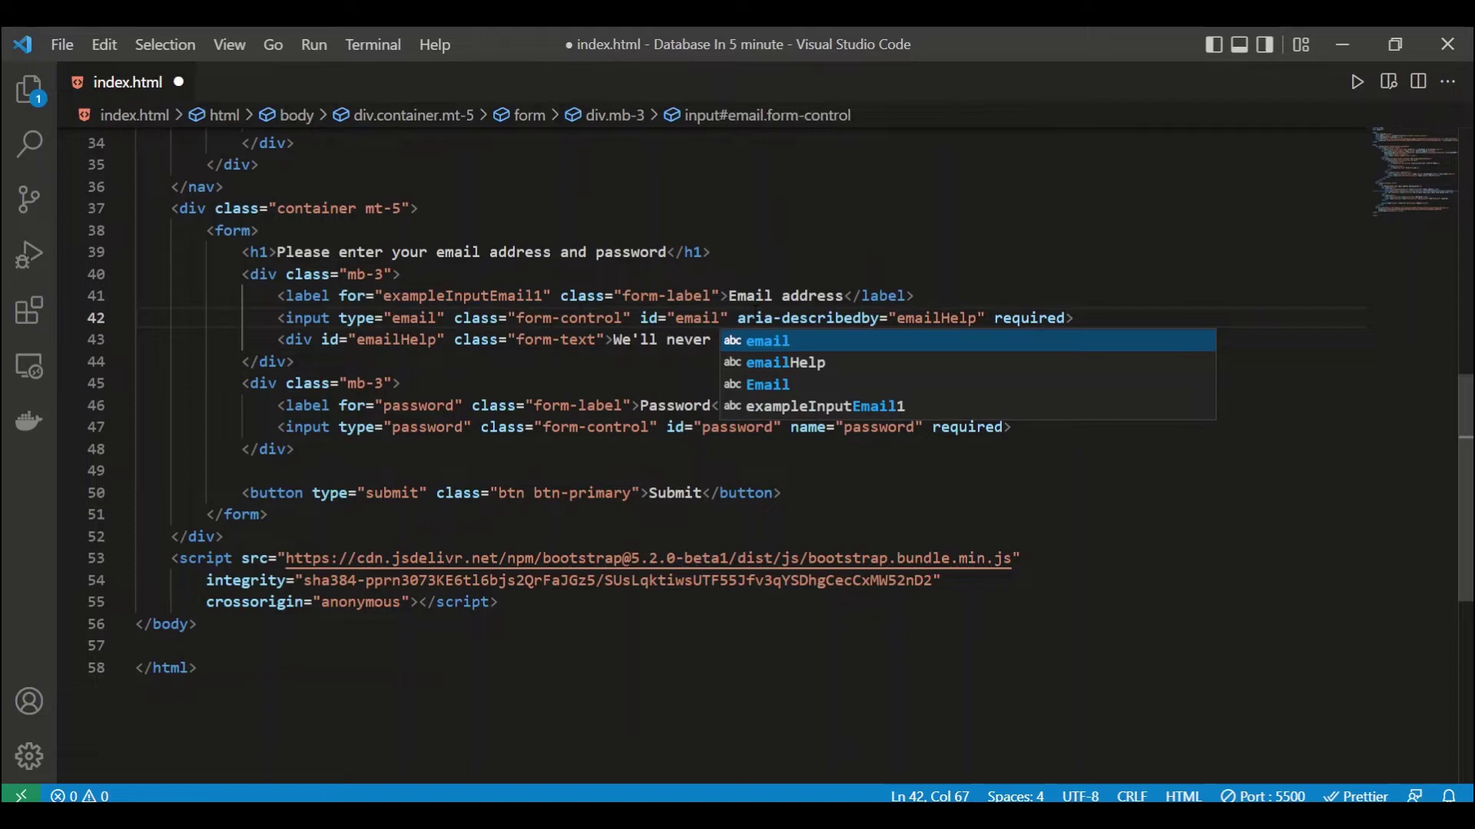
key("Escape")
double_click(490, 297)
type("emai")
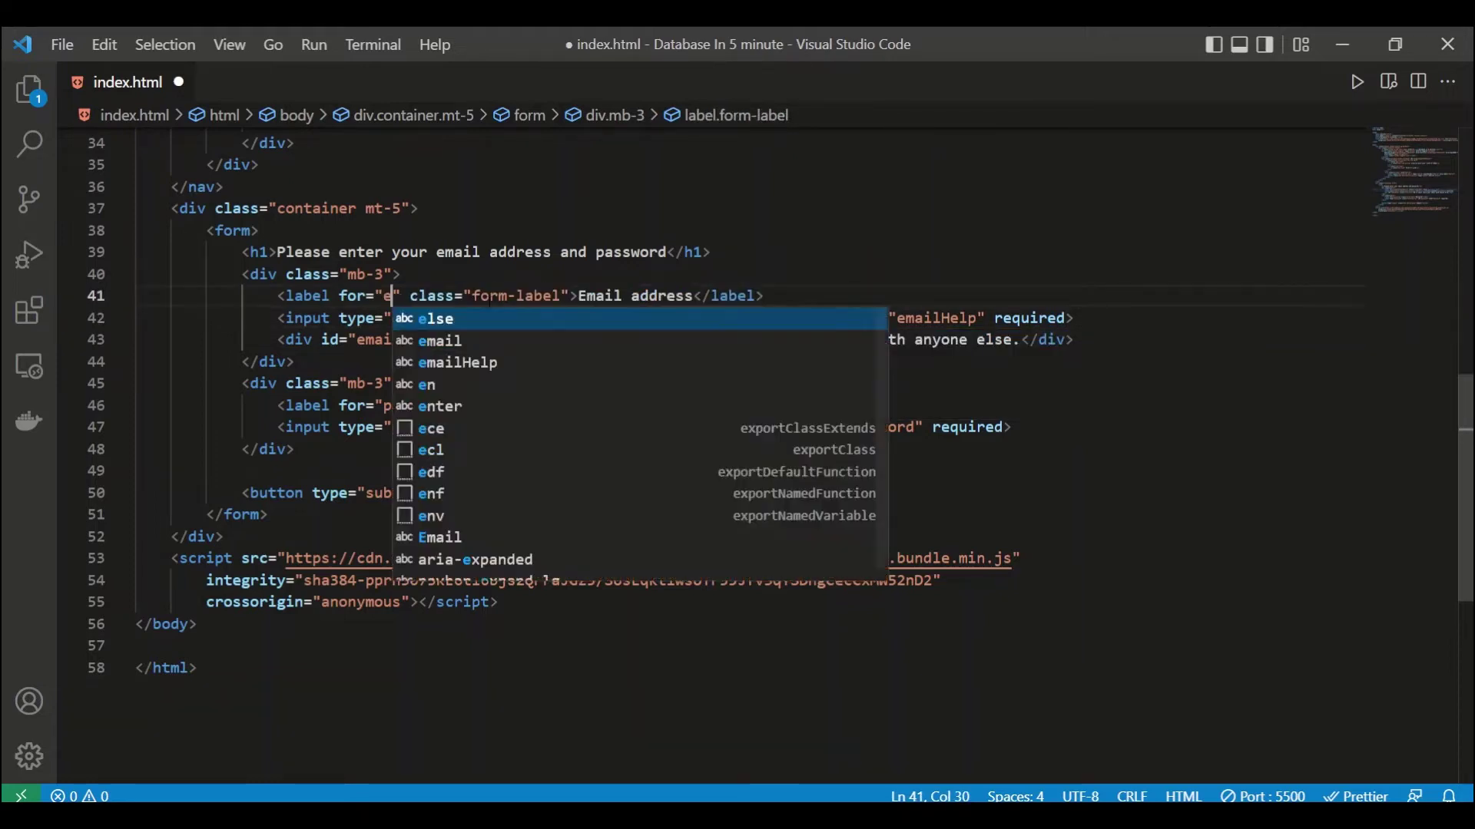
type("l")
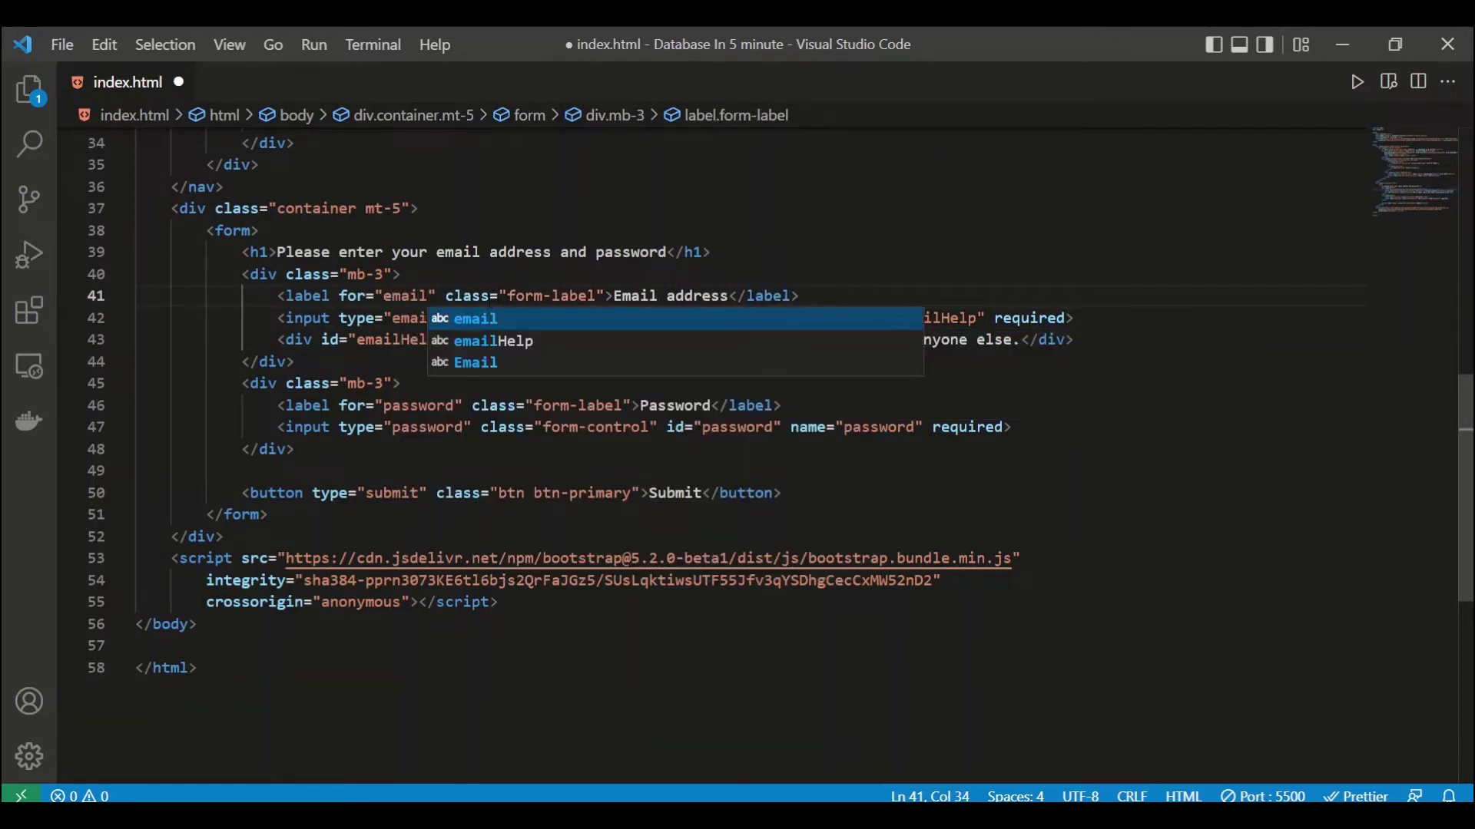
key("Escape")
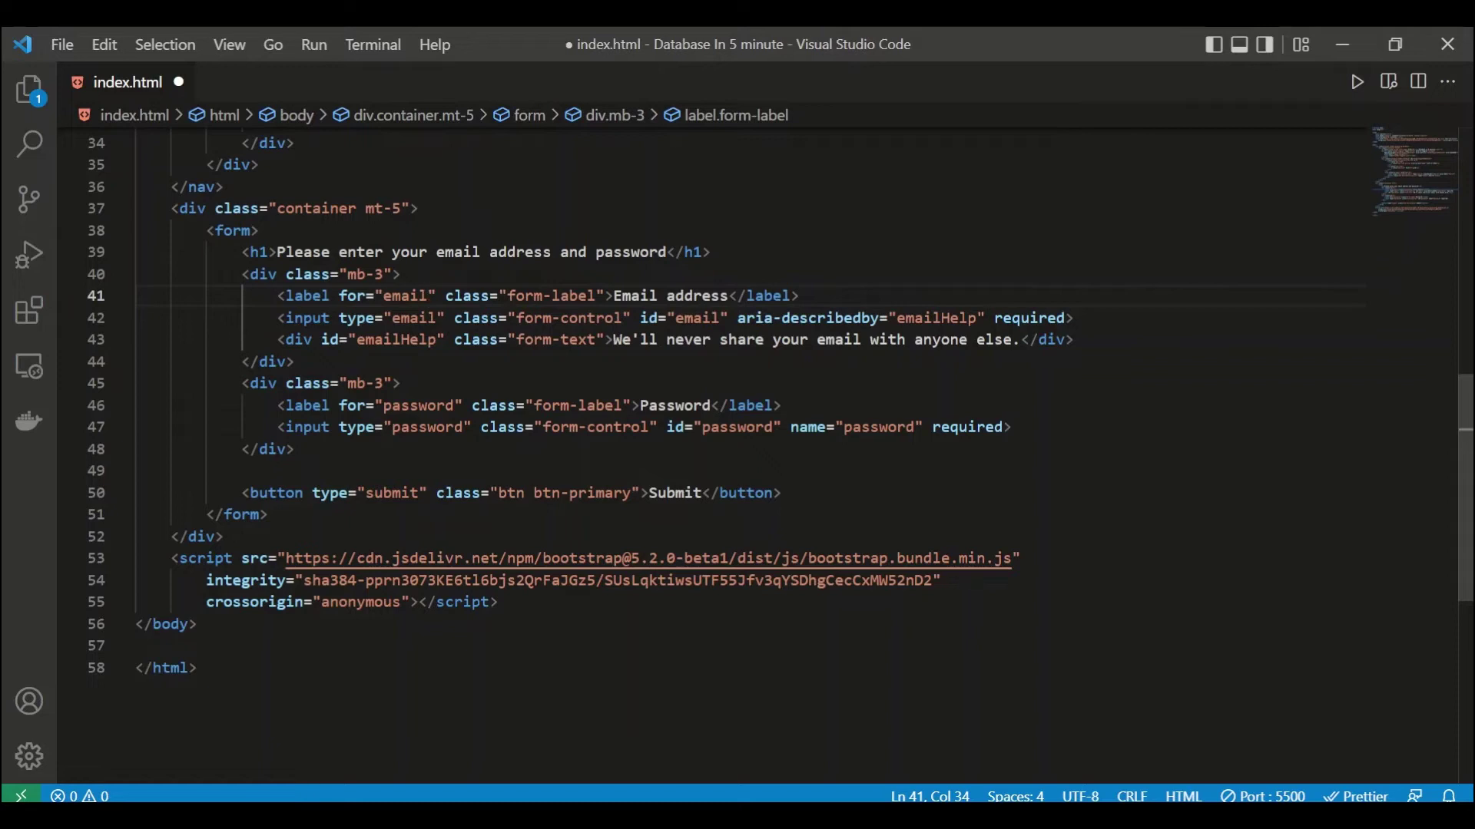
Step: Add name="email" to the email input, save, and switch to the Chrome preview
left_click_drag(1003, 318, 996, 318)
left_click(996, 318)
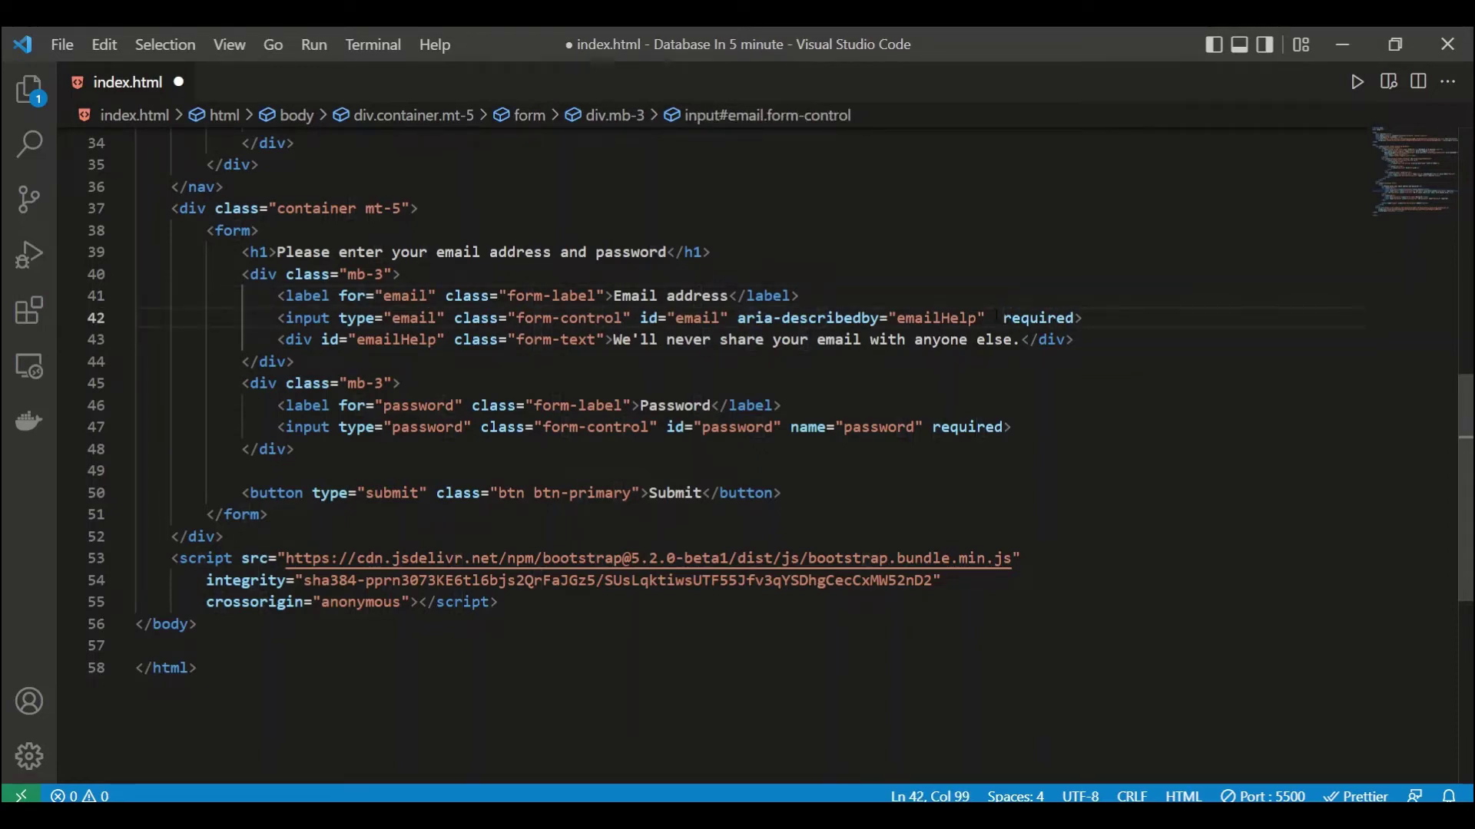
type("na")
key("Return")
type("email")
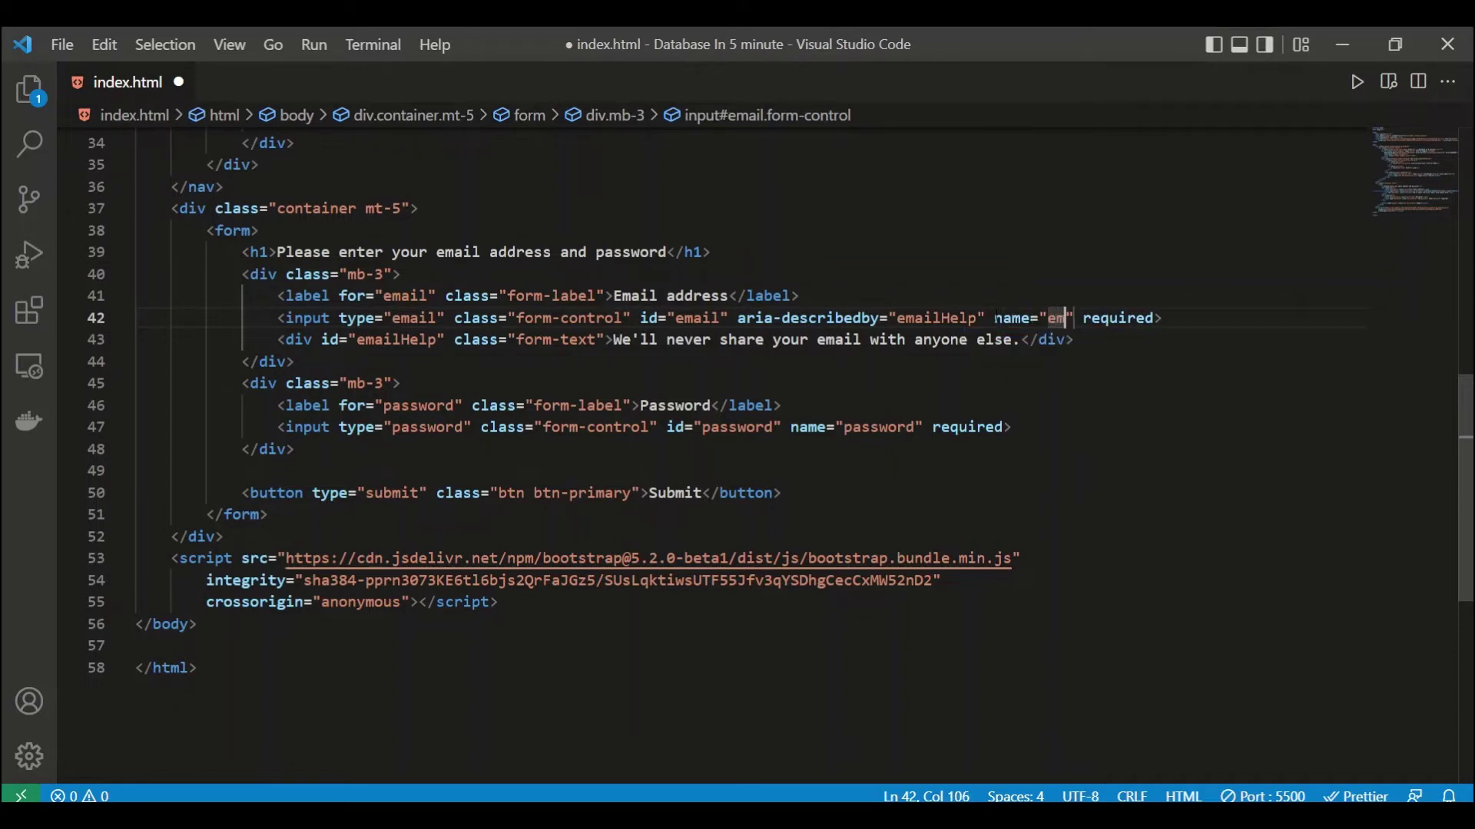
key("ctrl+s")
left_click(907, 476)
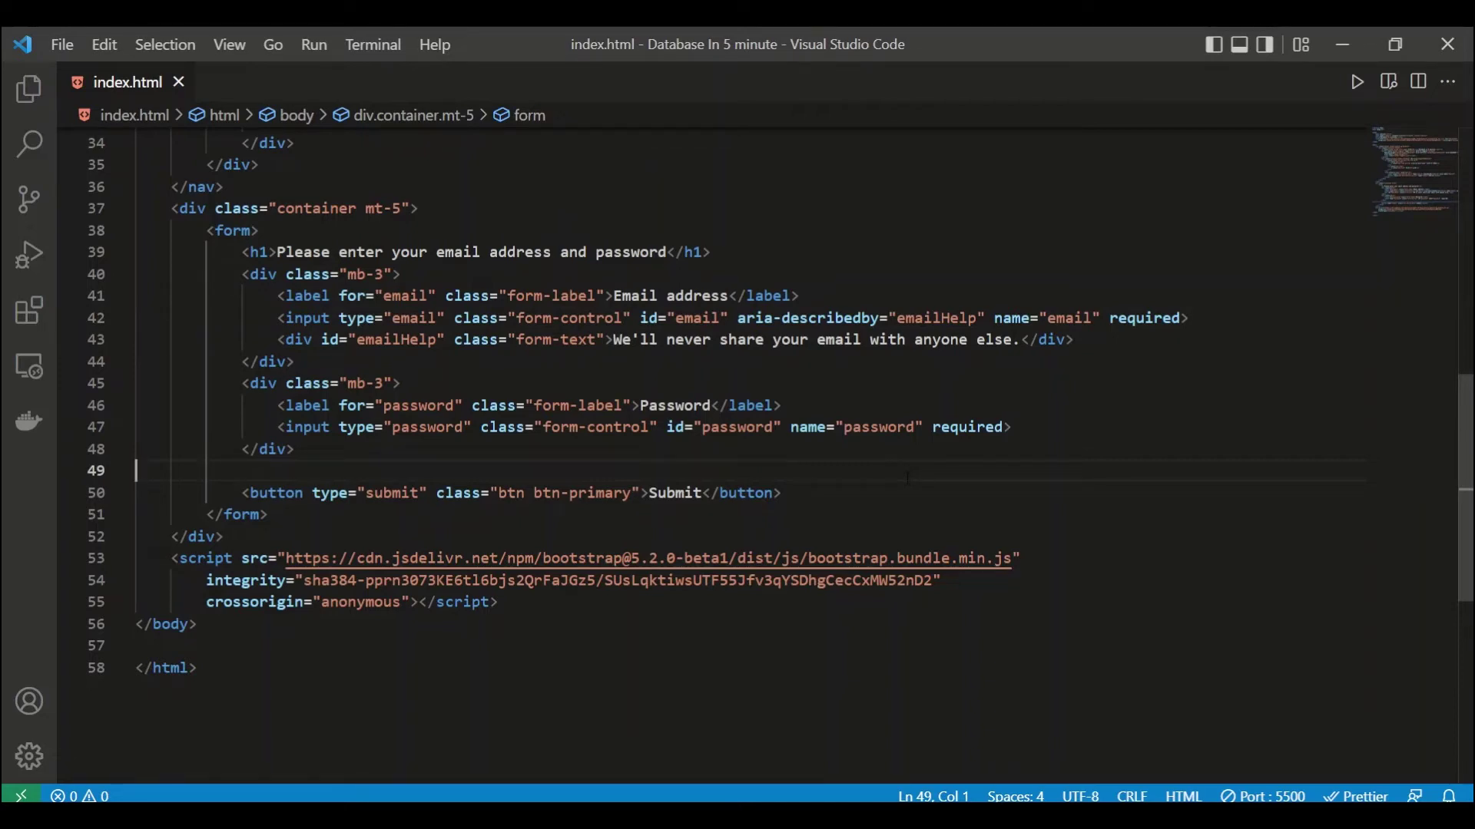
key("alt+Tab")
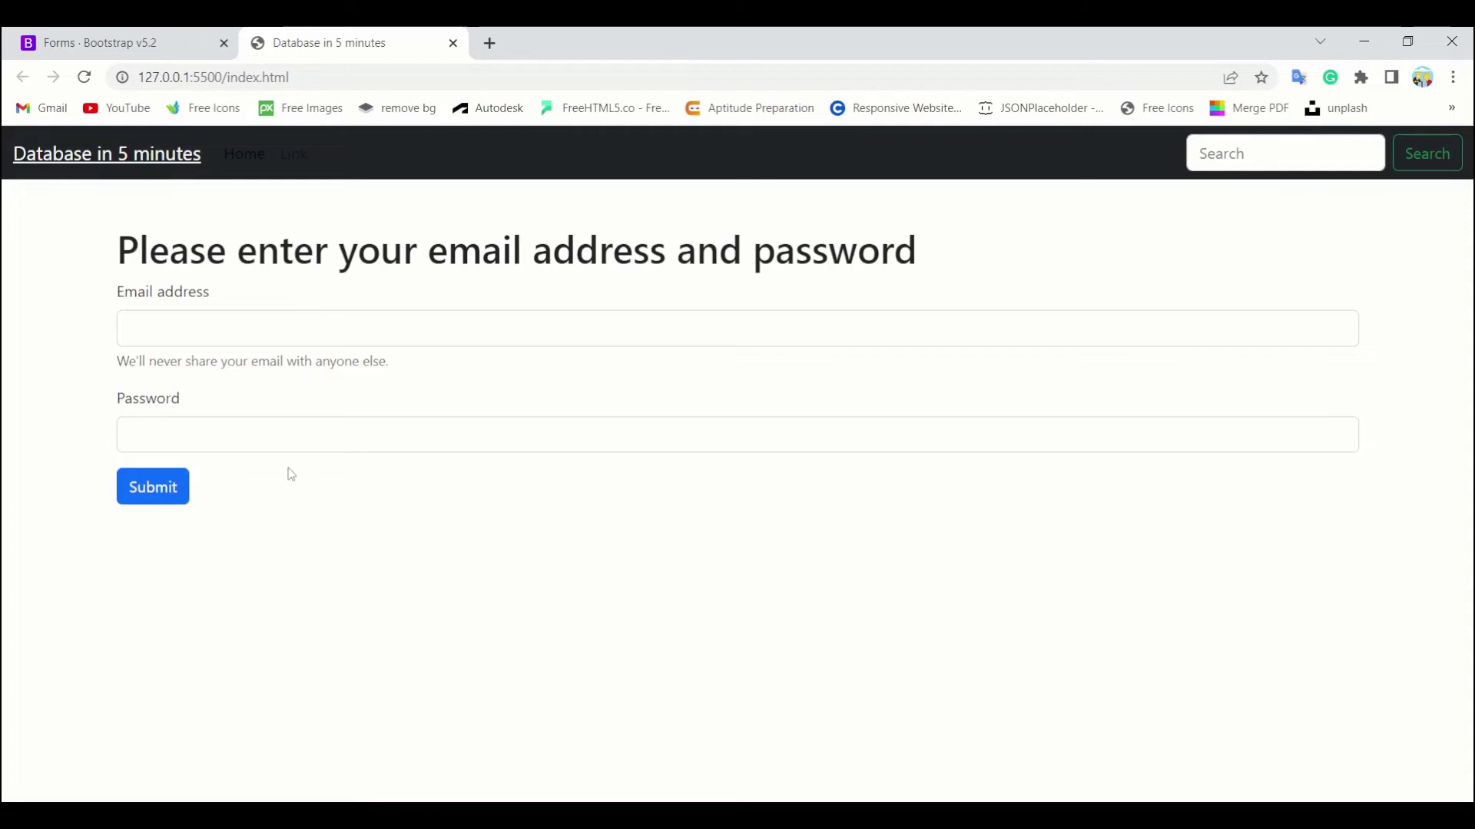
Step: Submit empty, then with a test email but no password, clear the email, and return to VS Code
left_click(172, 492)
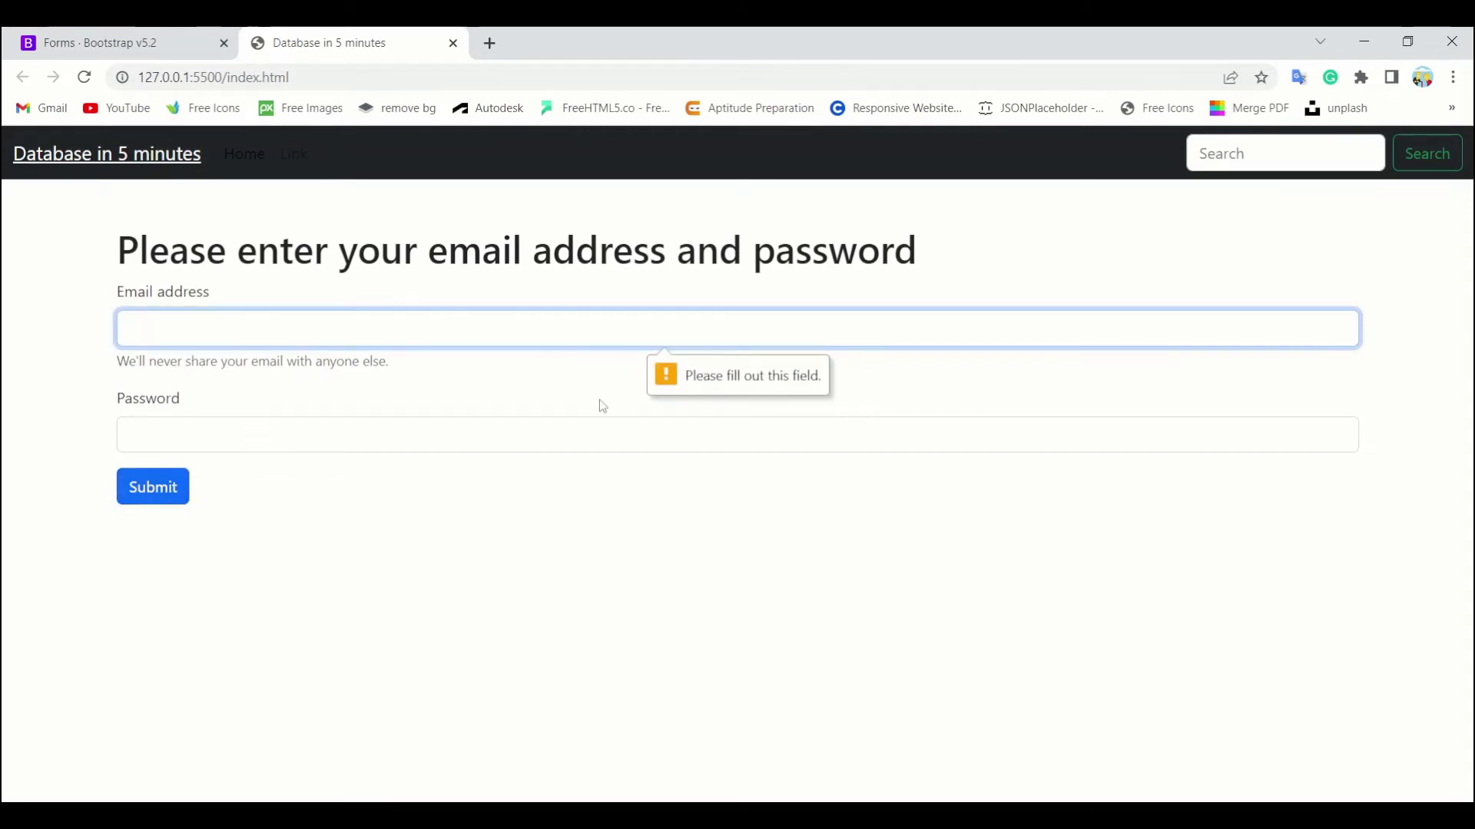
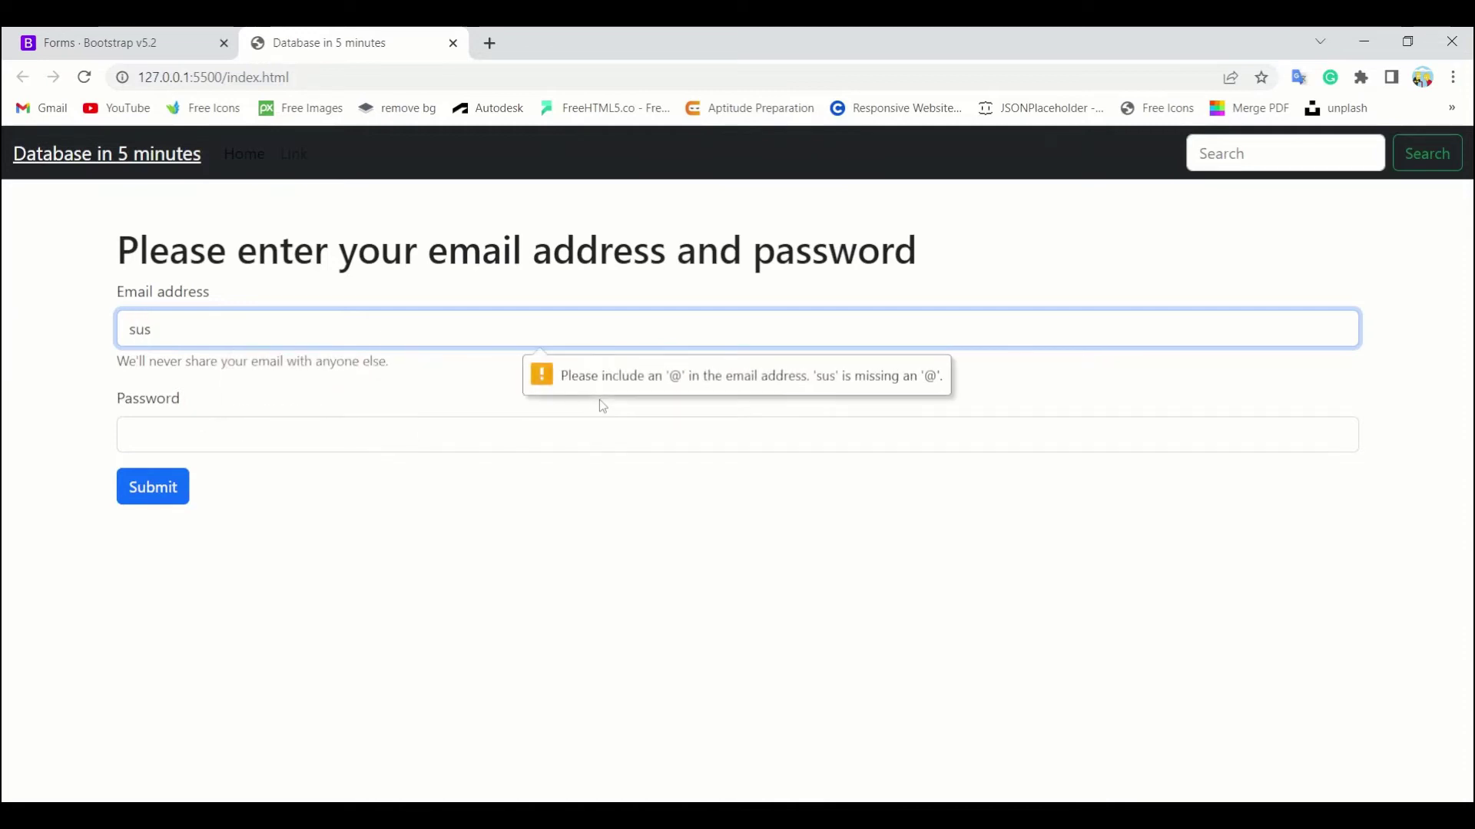
left_click(474, 445)
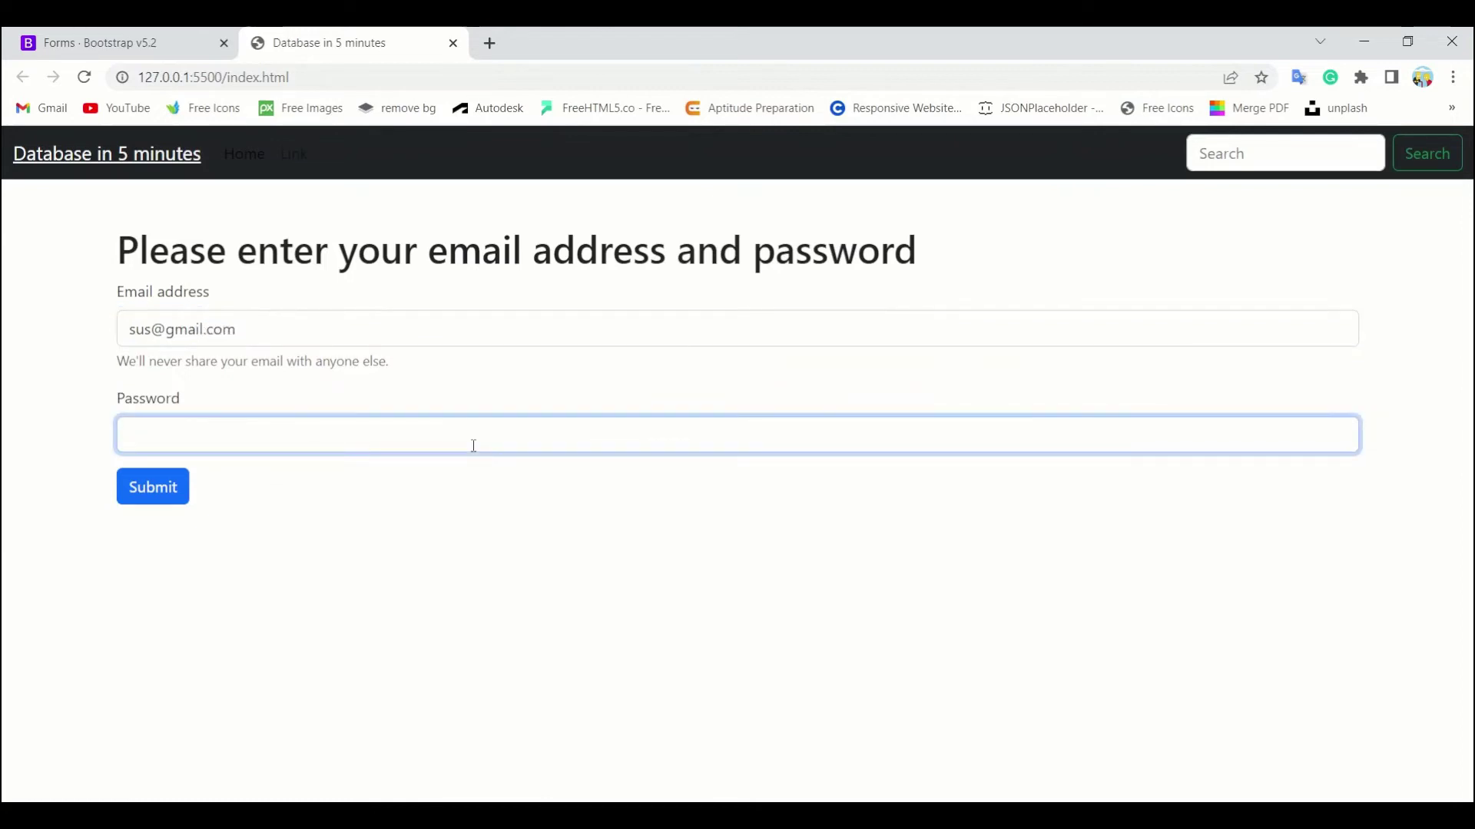
left_click(161, 485)
left_click(411, 323)
key("ctrl+a")
key("BackSpace")
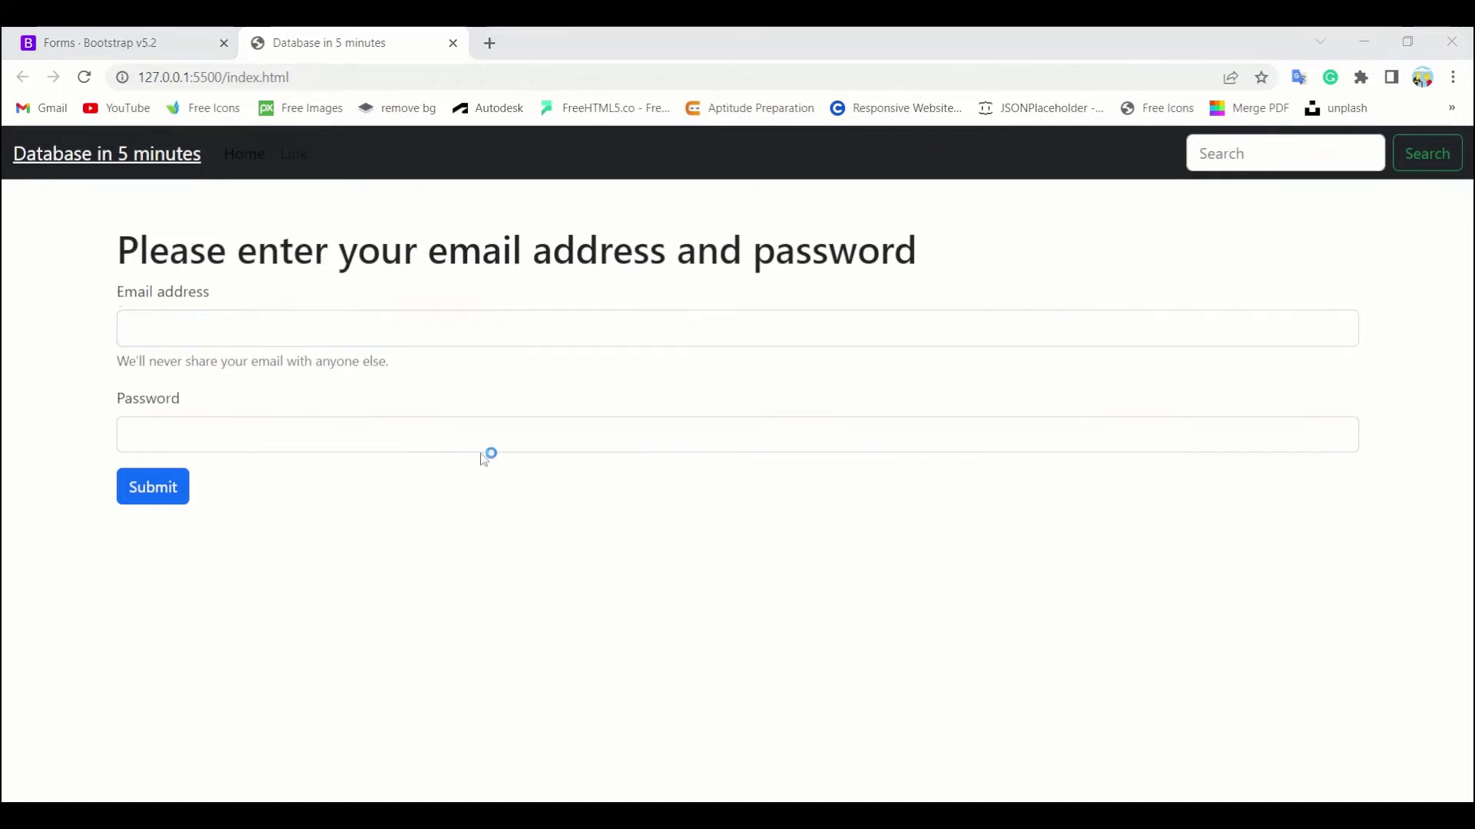
left_click(703, 453)
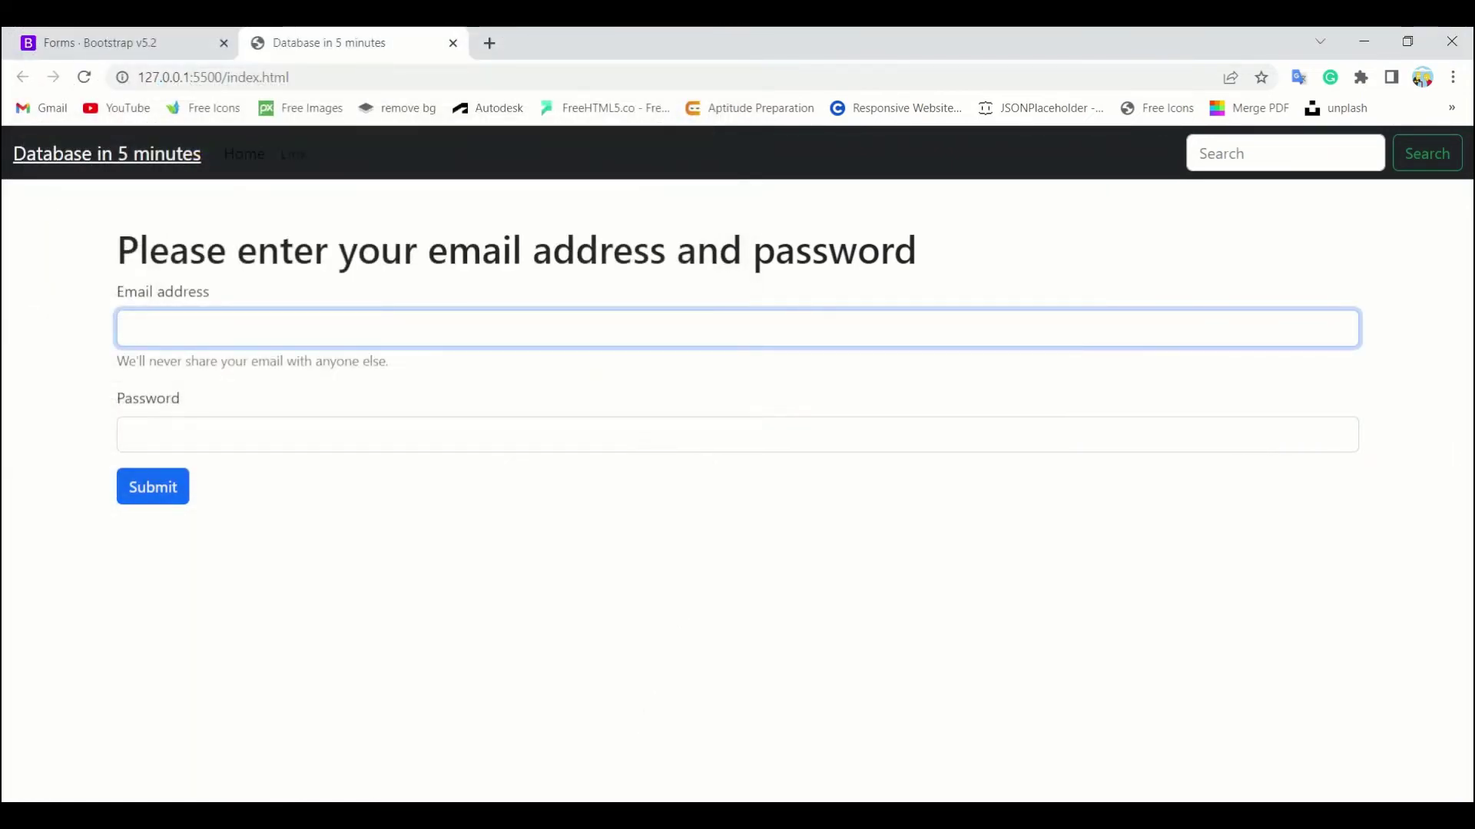
key("alt+Tab")
key("ctrl+m")
key("ctrl+m")
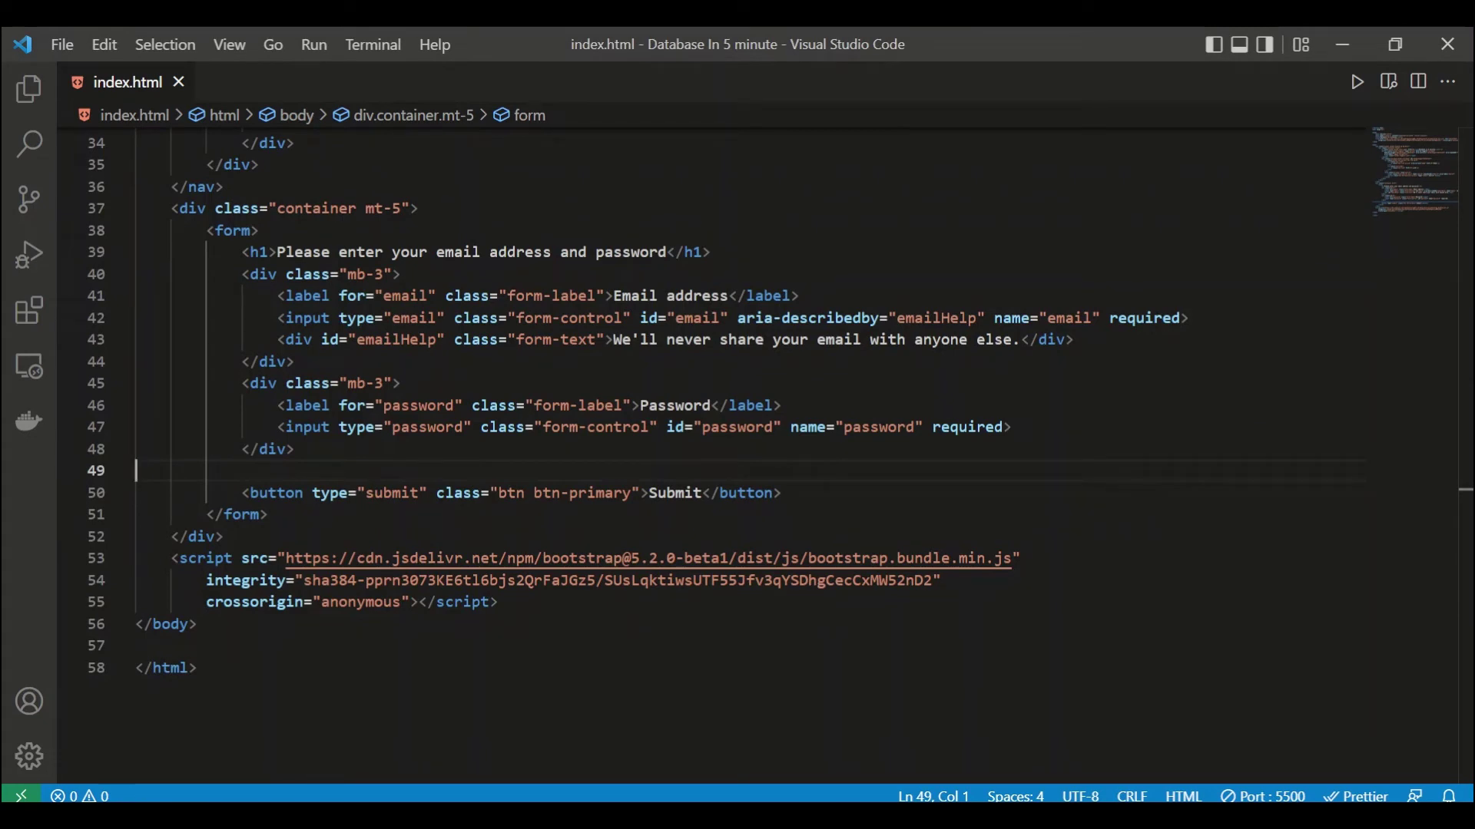
Step: Add action="" and method="post" to the form tag and save index.html
left_click(251, 230)
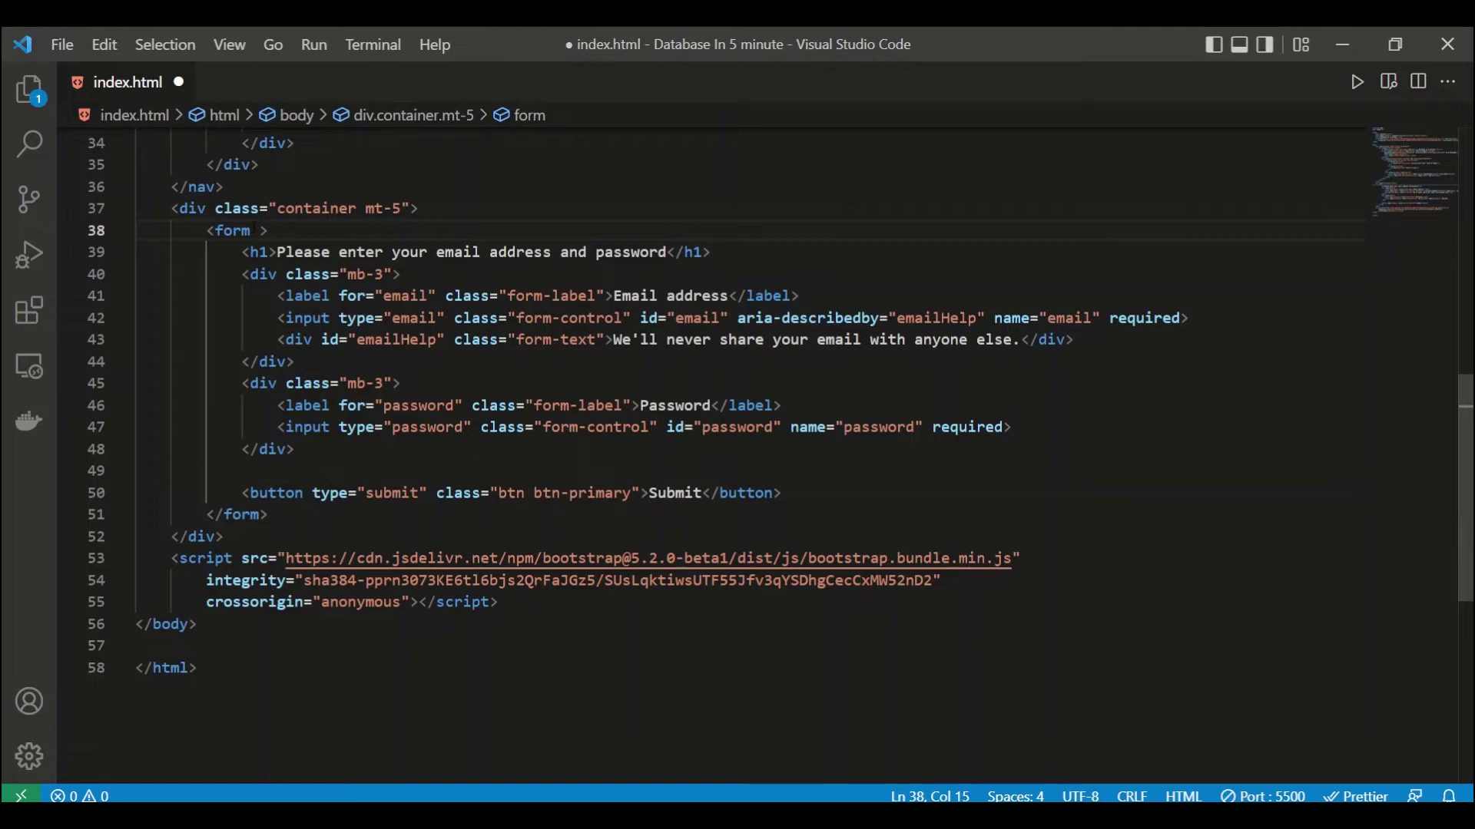
type("action")
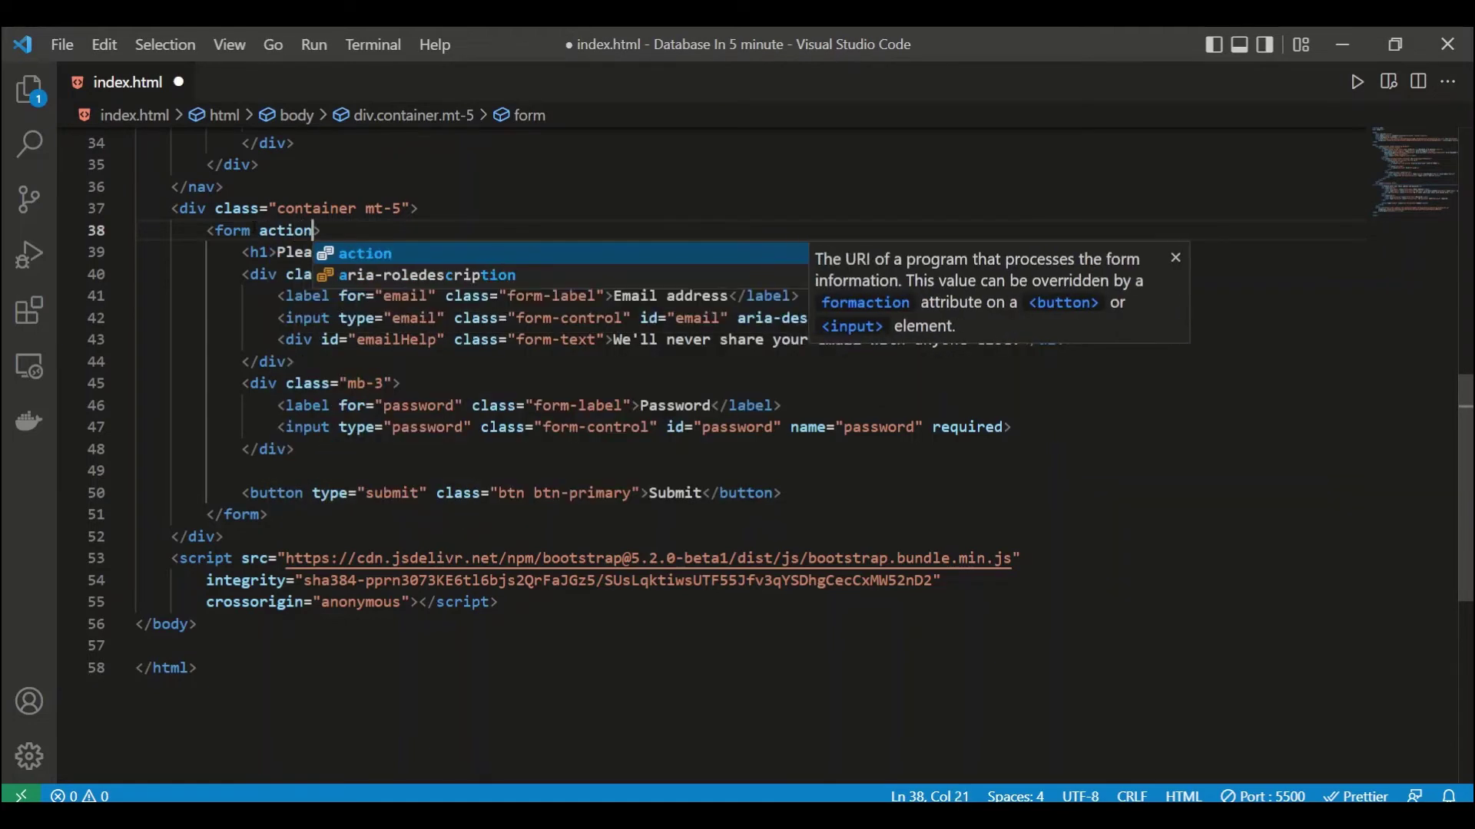
key("Return")
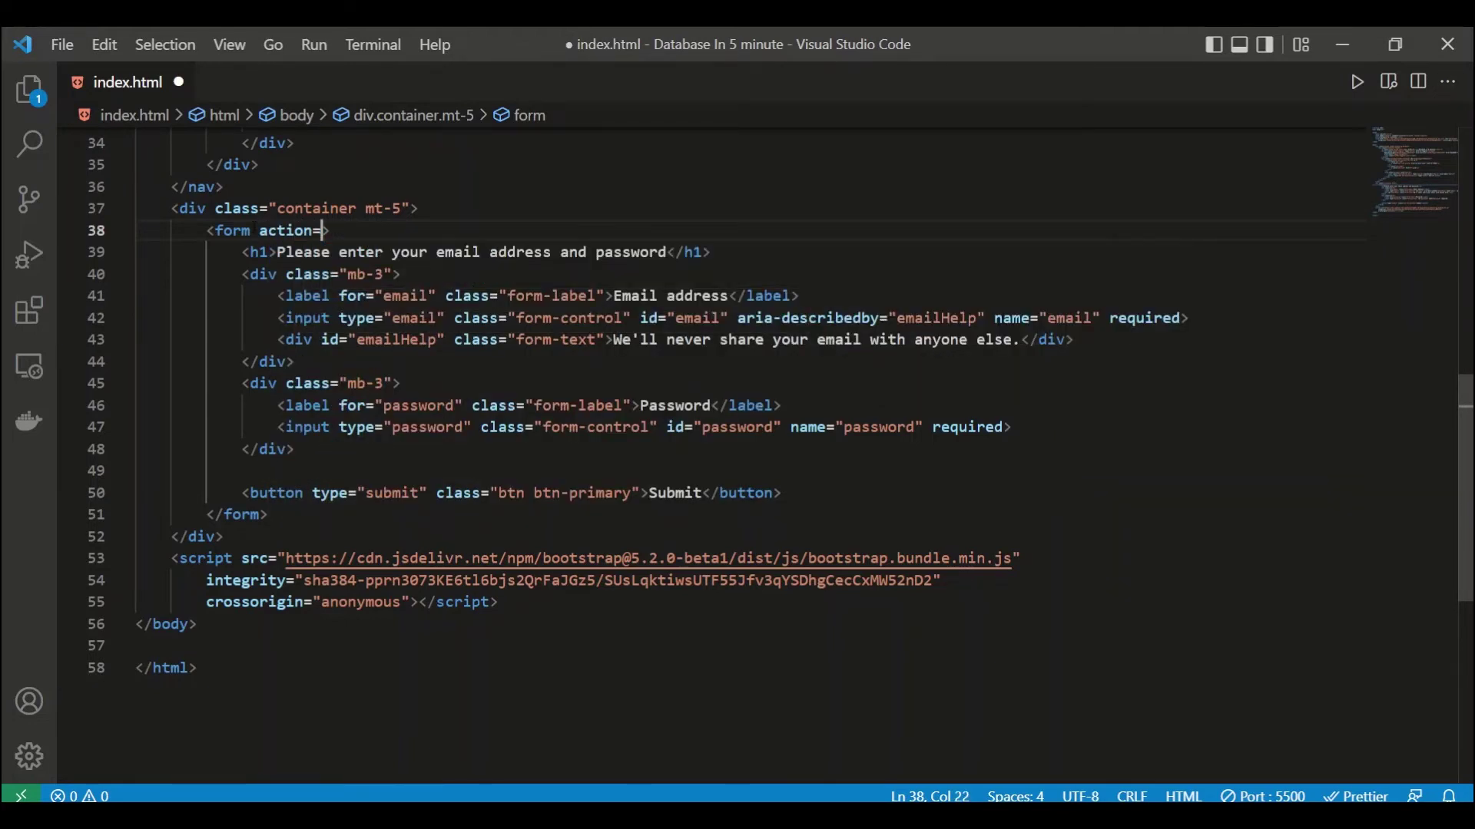
key("Right")
type("me")
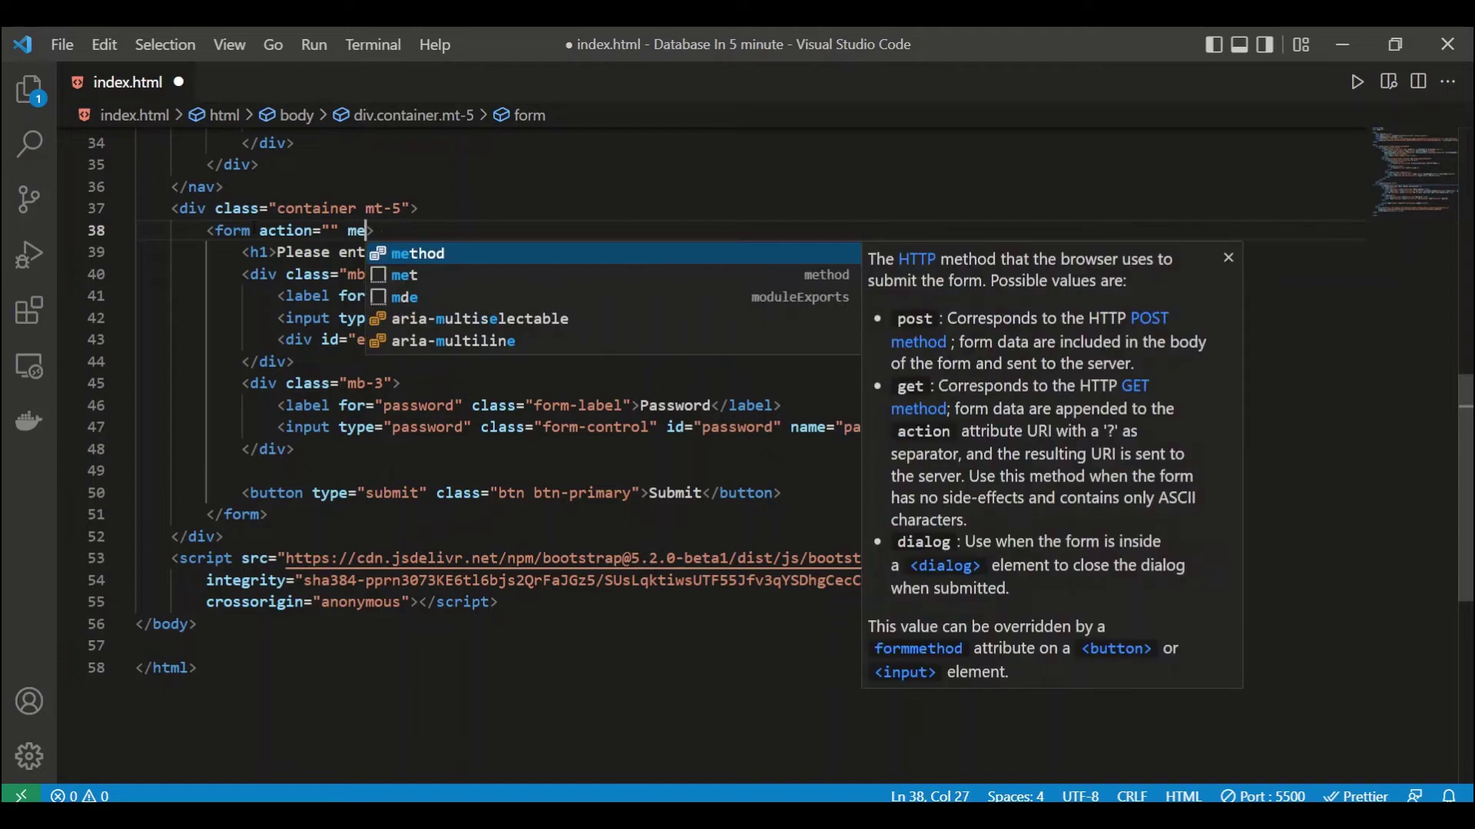
key("Return")
key("ctrl+z")
type("tho")
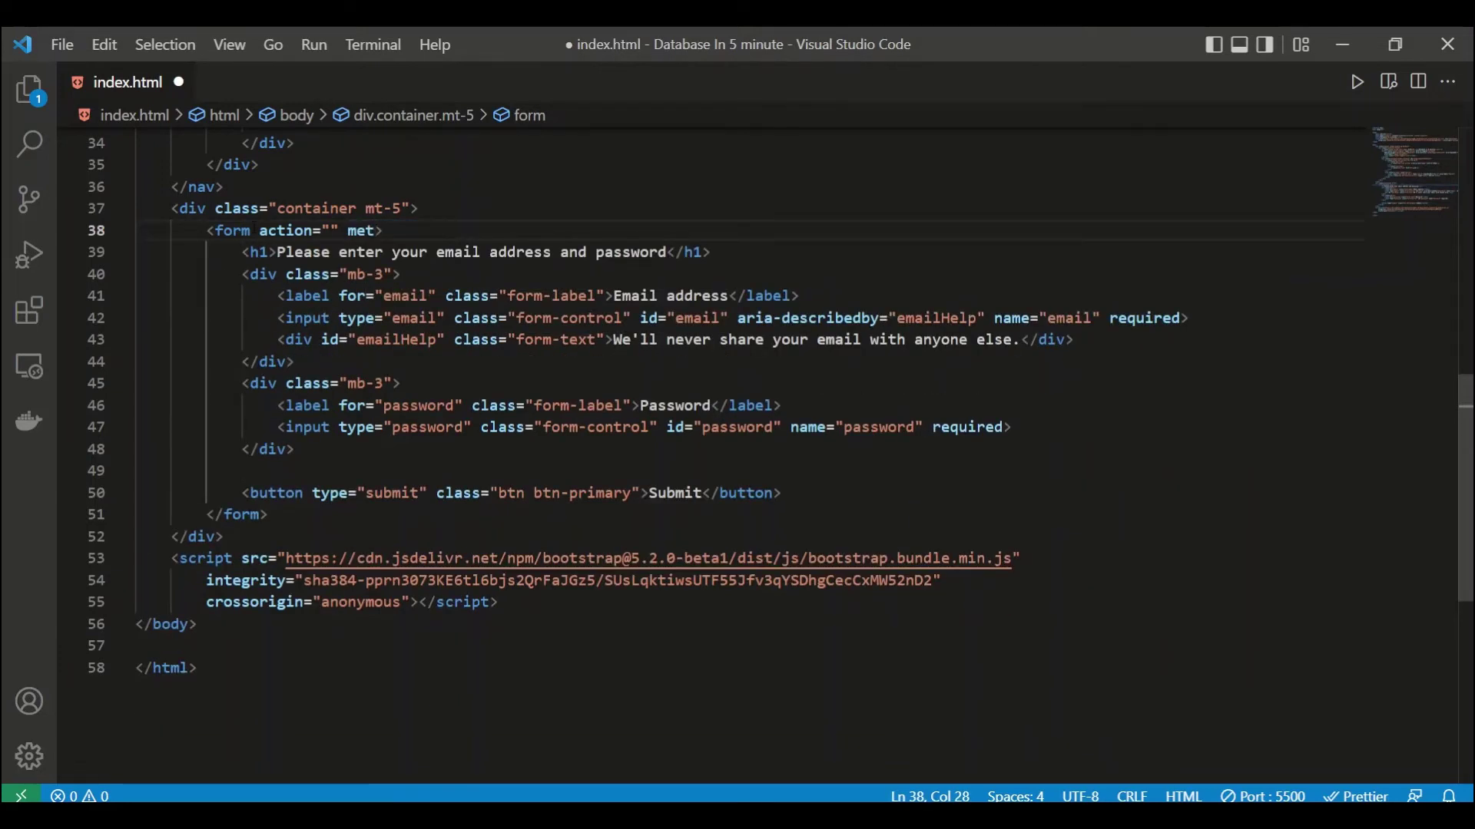
key("Return")
key("Escape")
type("post")
key("ctrl+s")
Step: Look over the password block and submit button code, then switch to the Chrome preview
left_click(277, 384)
left_click(454, 494)
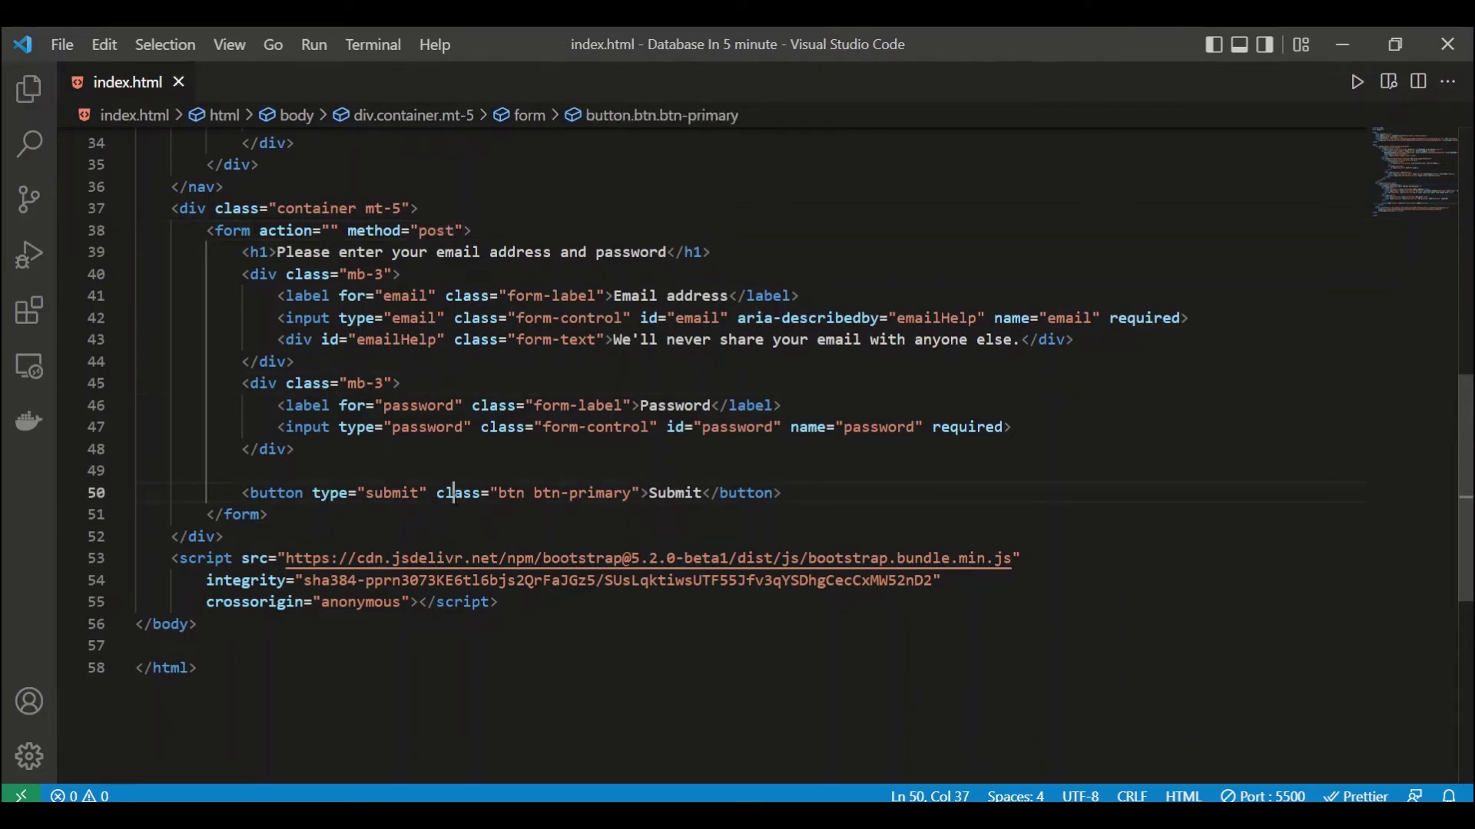
left_click(461, 537)
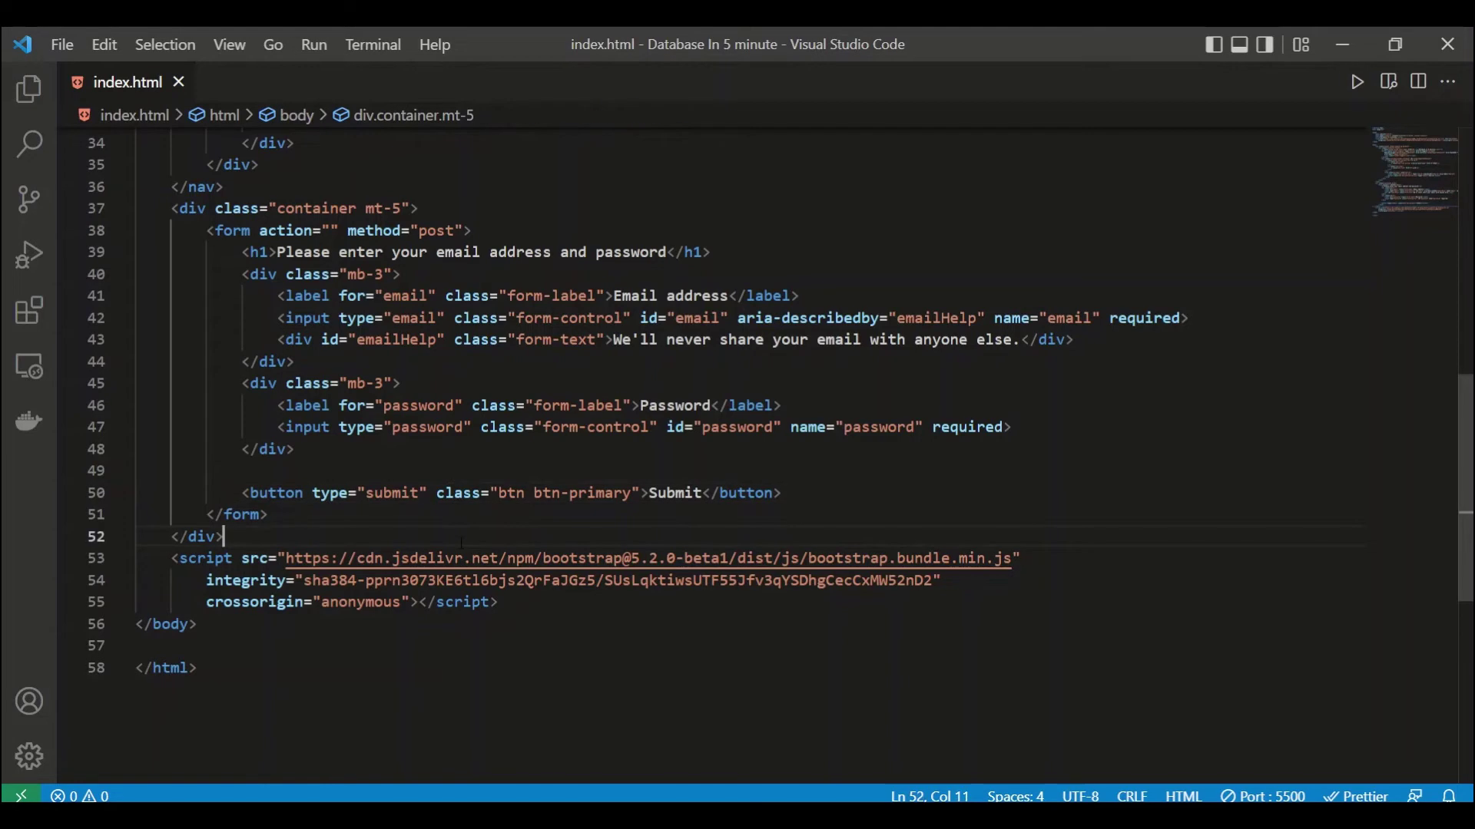
key("alt+Tab")
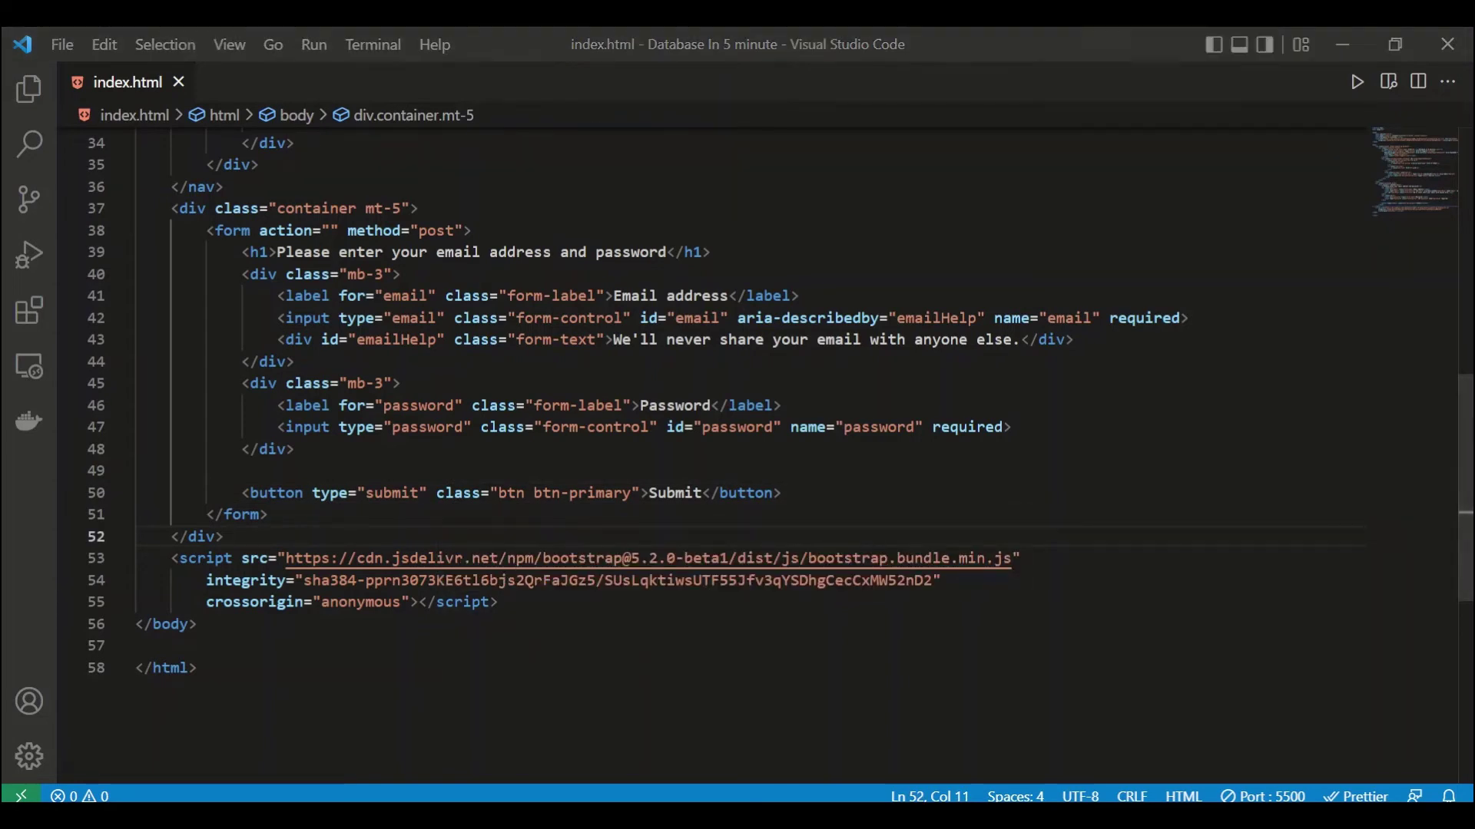
Step: Sign into sheetdb.io/apis with a Google account, then open another Chrome profile window
left_click(489, 43)
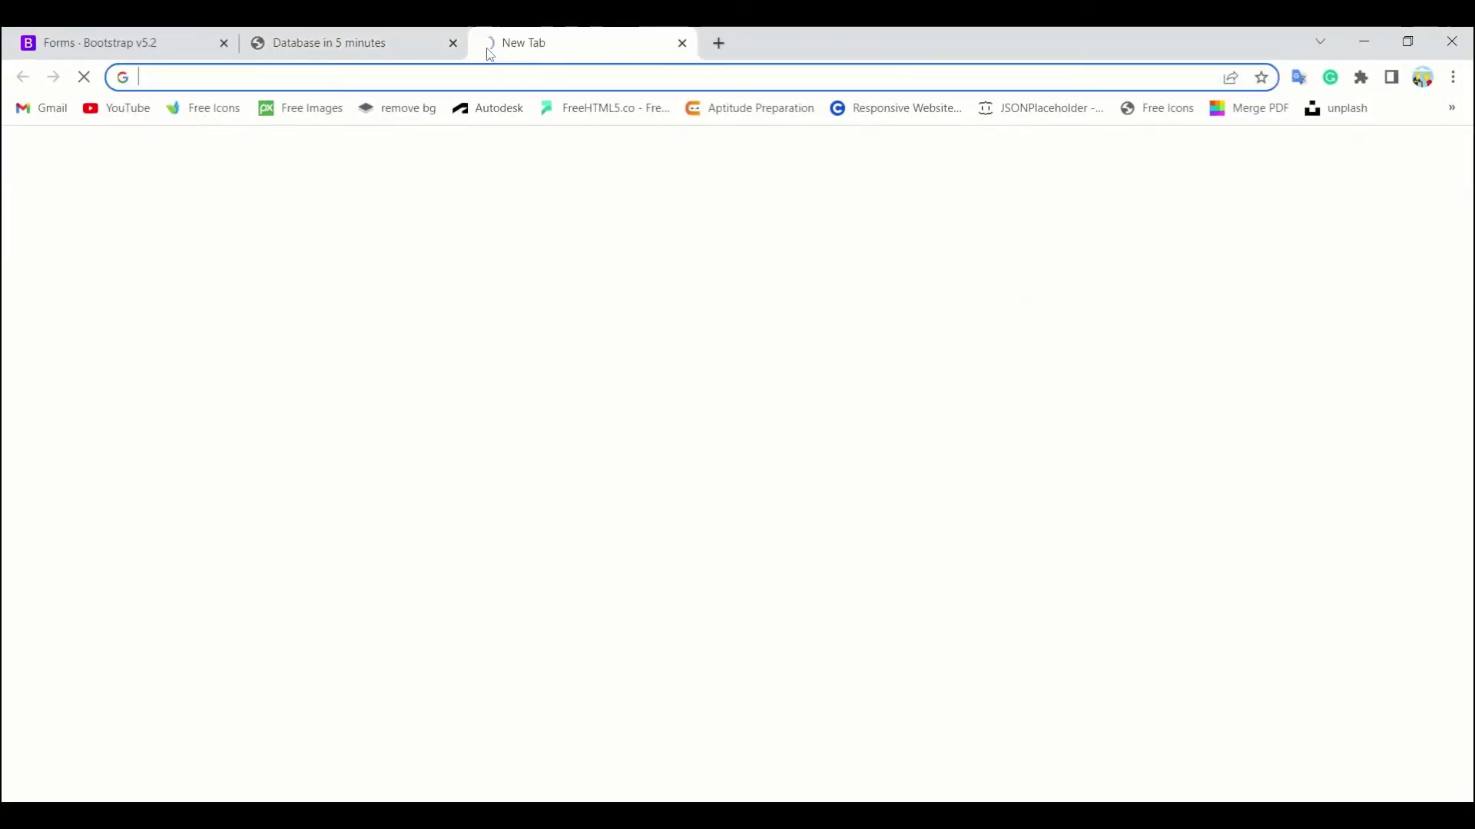
type("sheetdb")
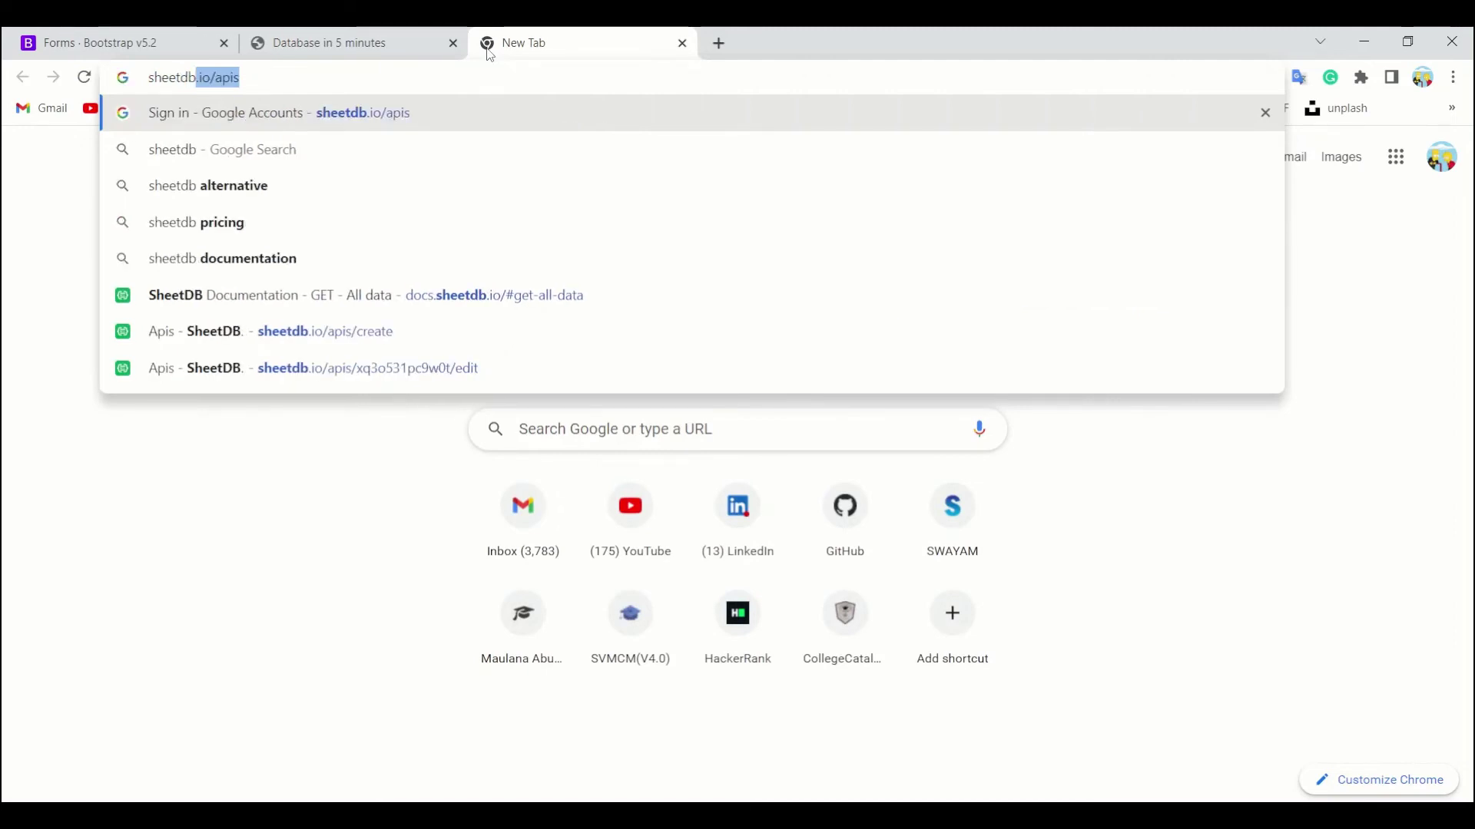
key("Return")
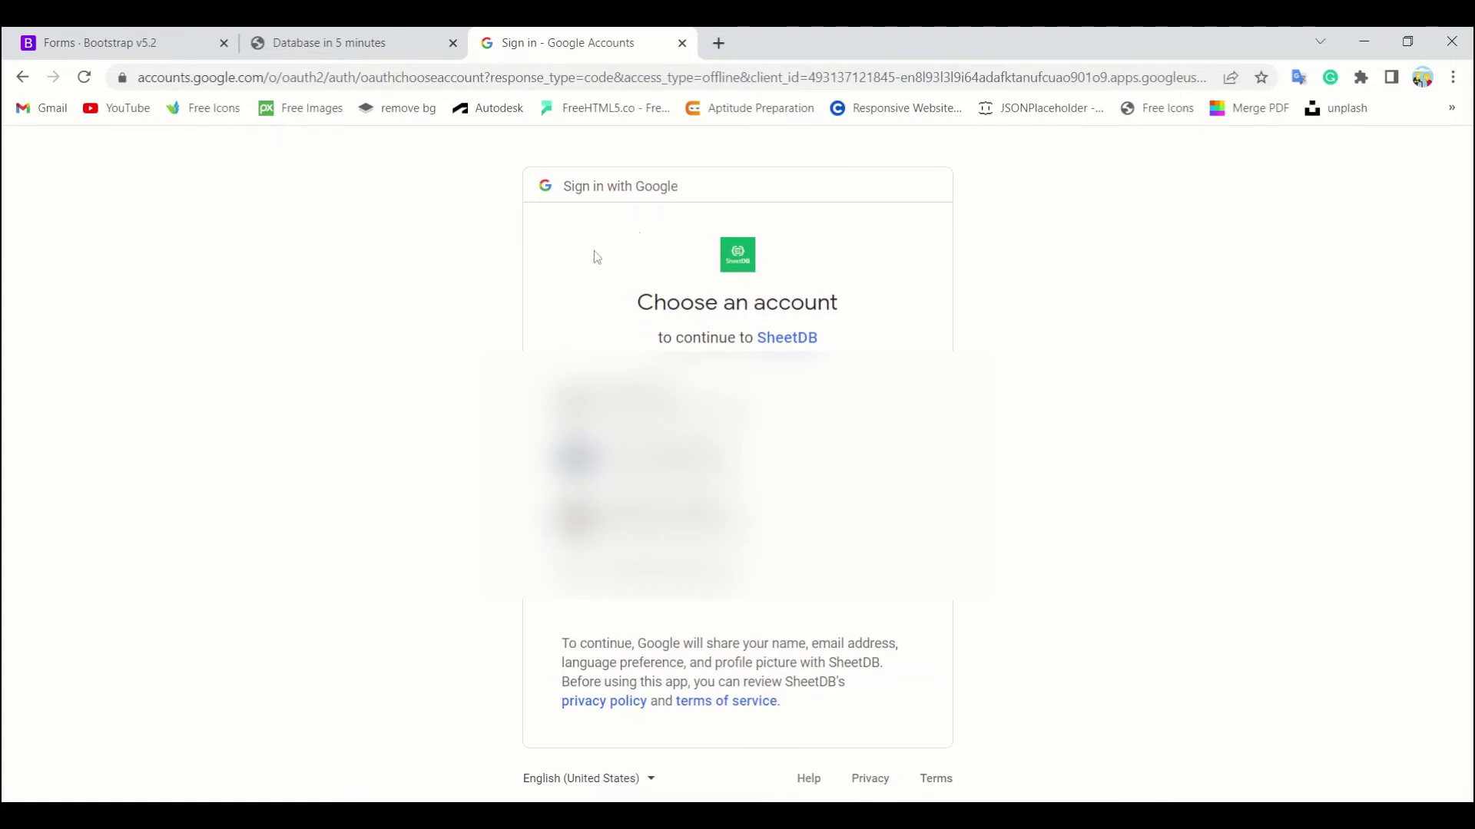
left_click(645, 521)
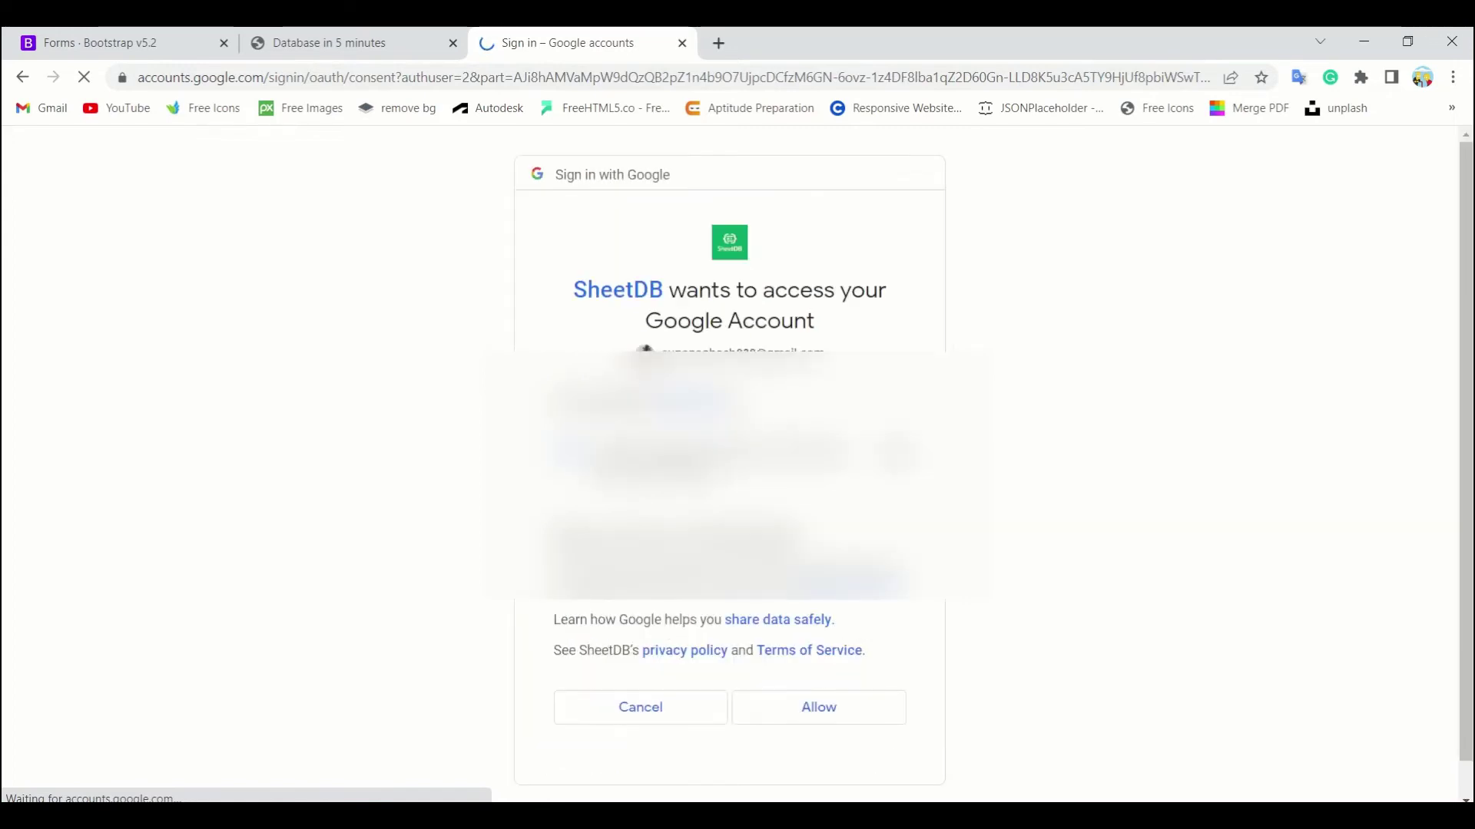
left_click(758, 714)
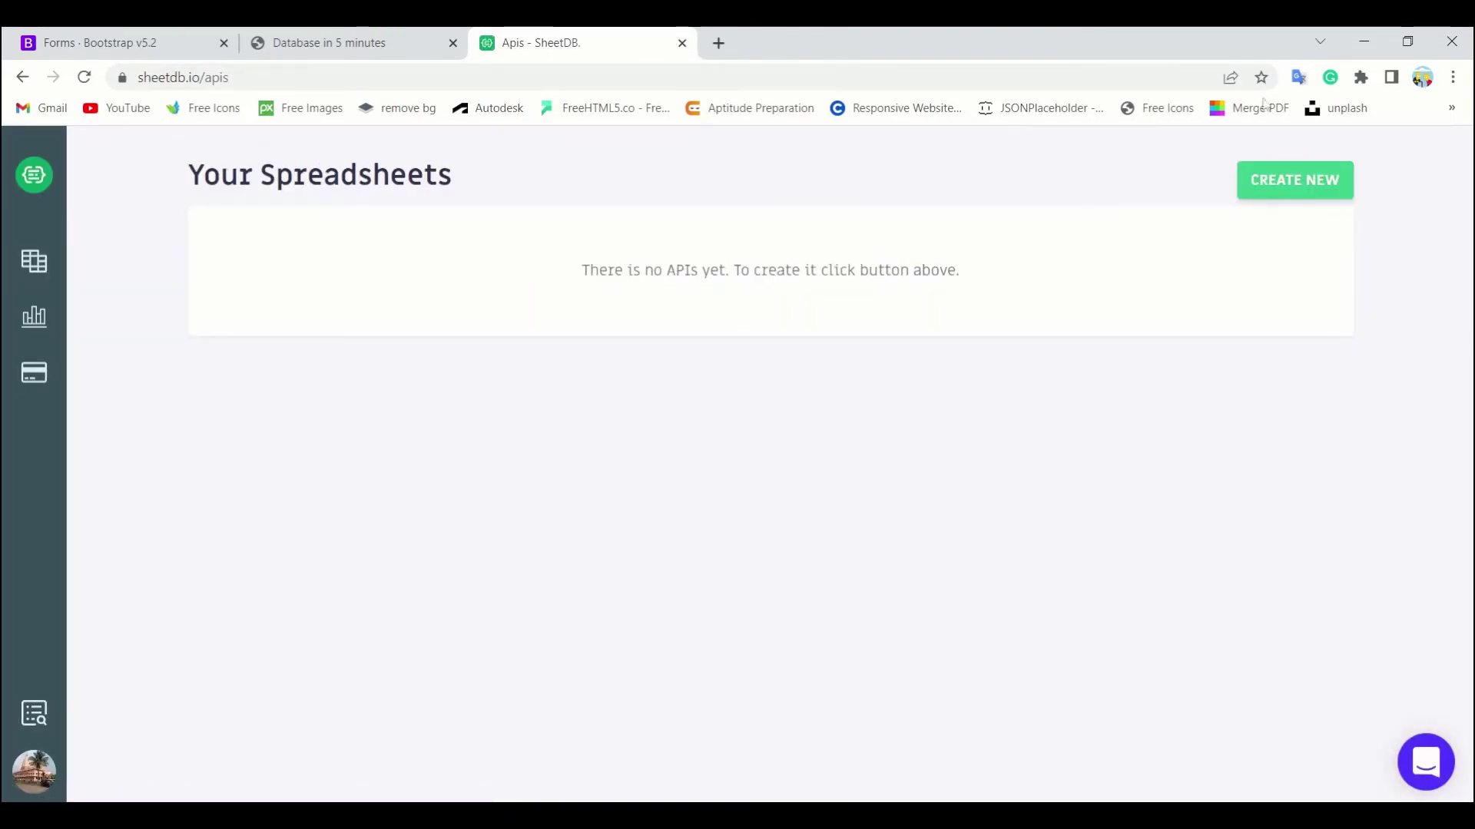
left_click(1423, 77)
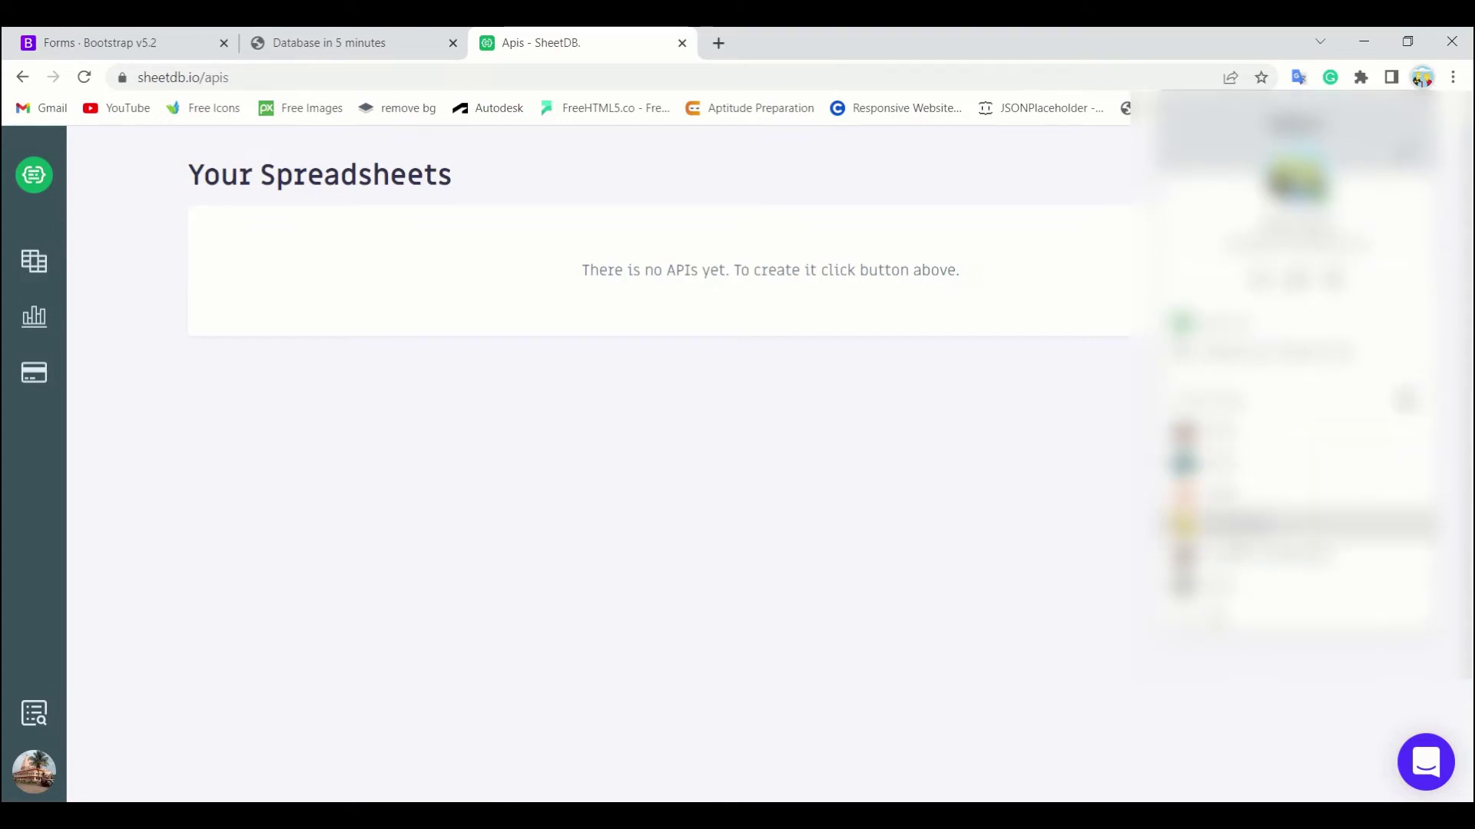
left_click(1245, 525)
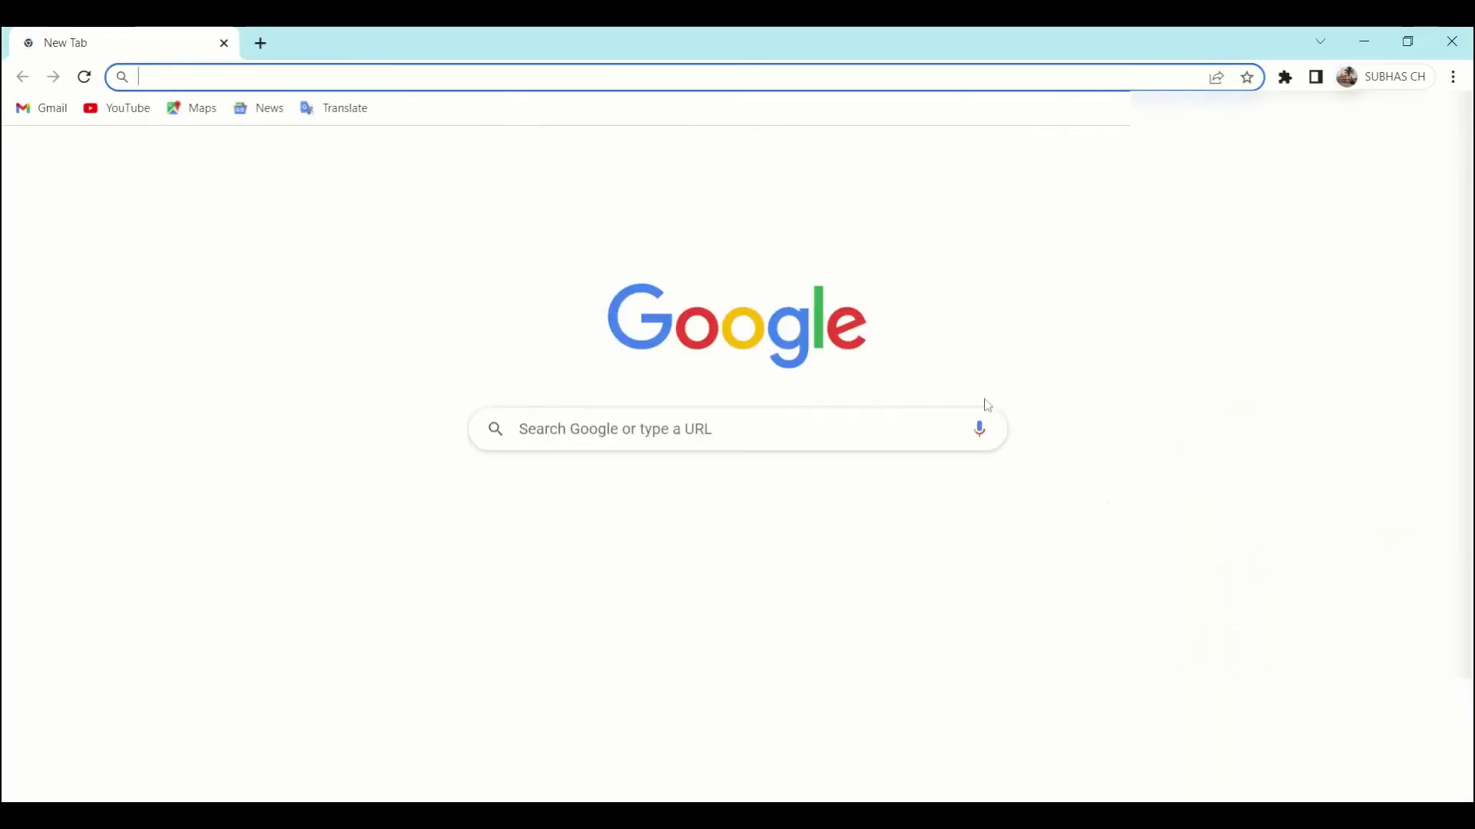
Step: Search the web for 'google spreadsheet' and scroll to the Google Sheets result
type("google ")
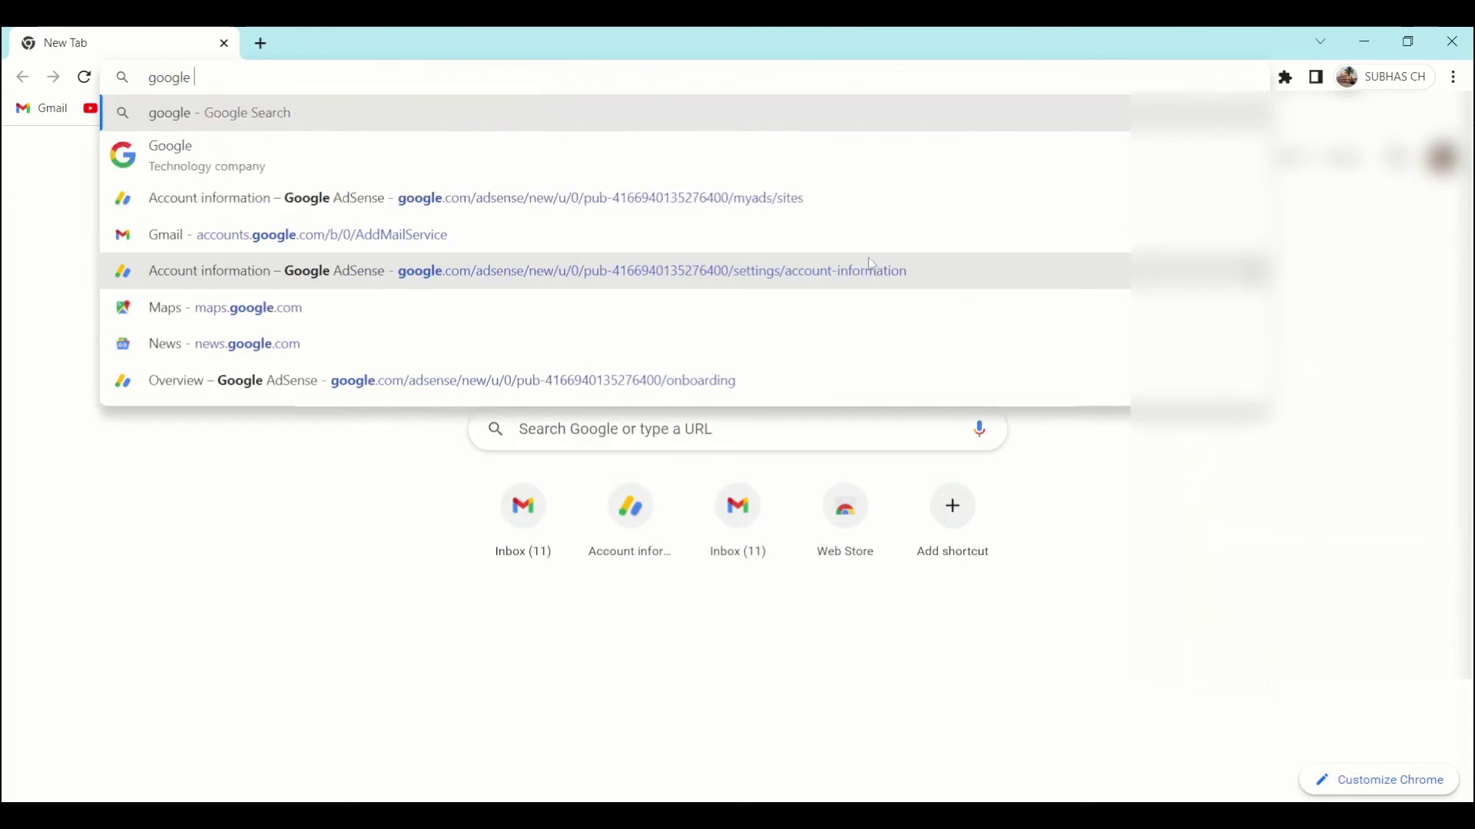
type("sprea")
key("Return")
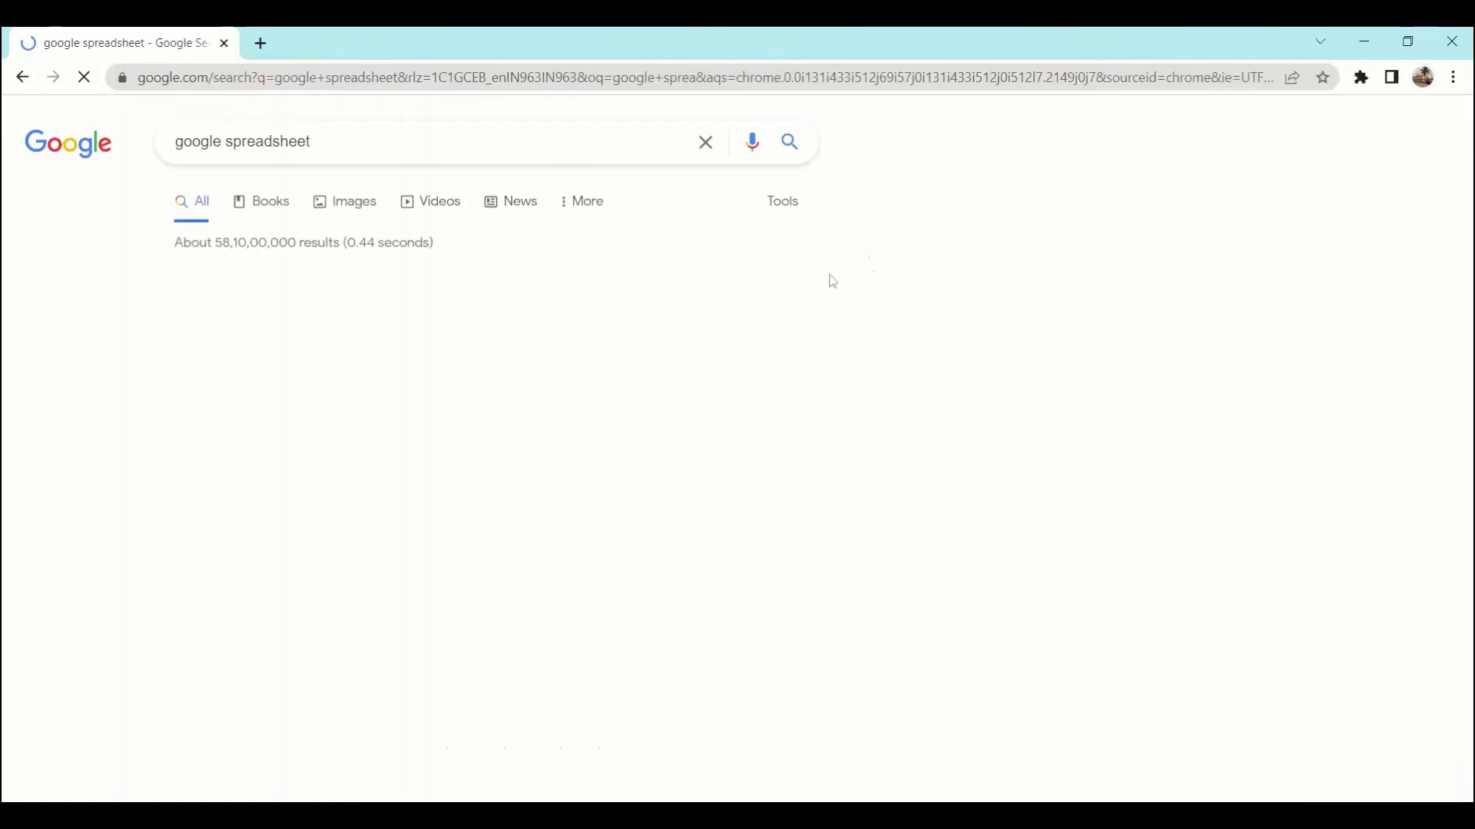
scroll(423, 403, "down", 3)
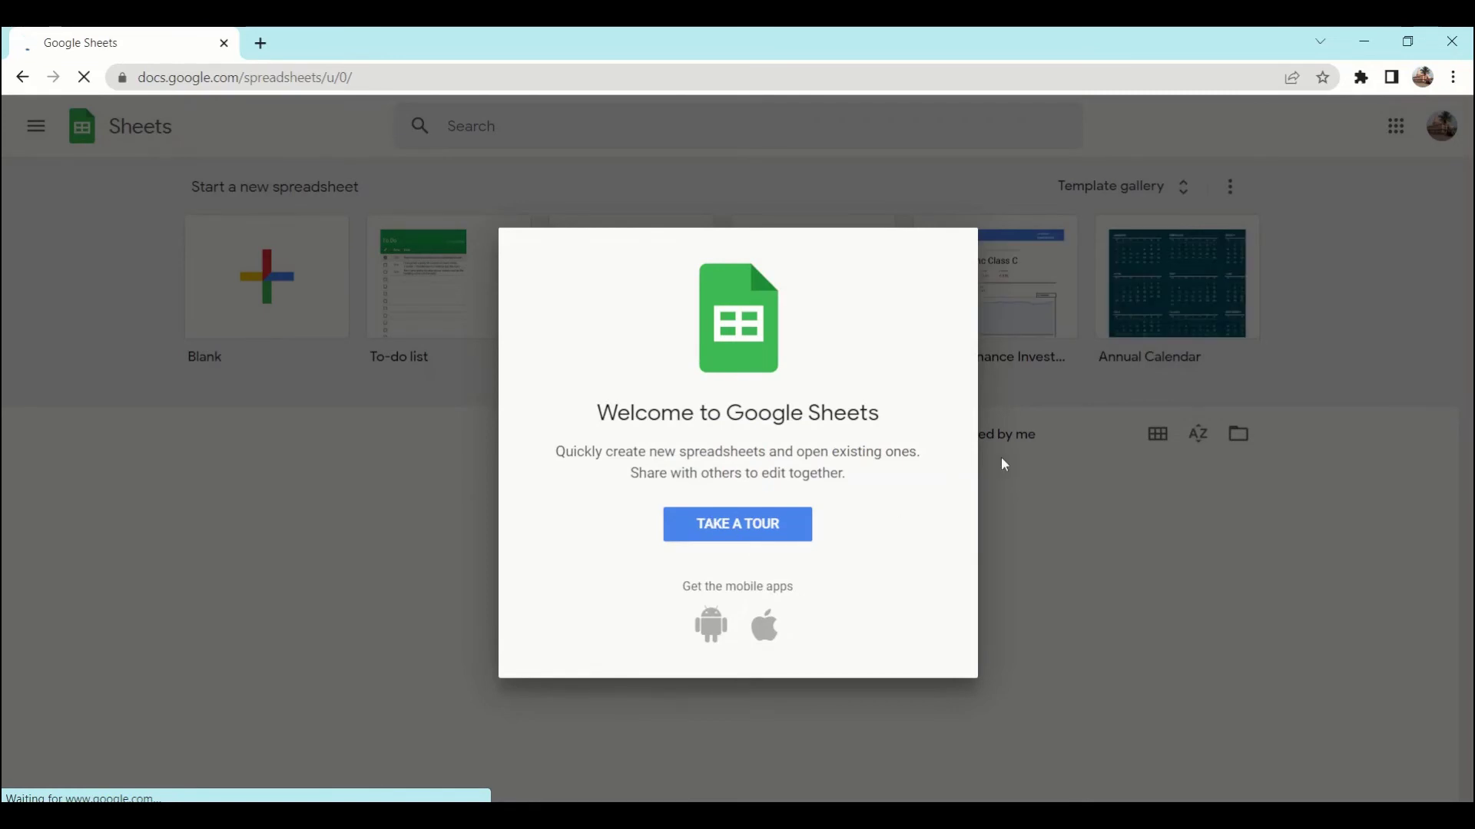
Step: Dismiss the welcome message and create a blank spreadsheet titled 'Database in 5 minute'
left_click(735, 525)
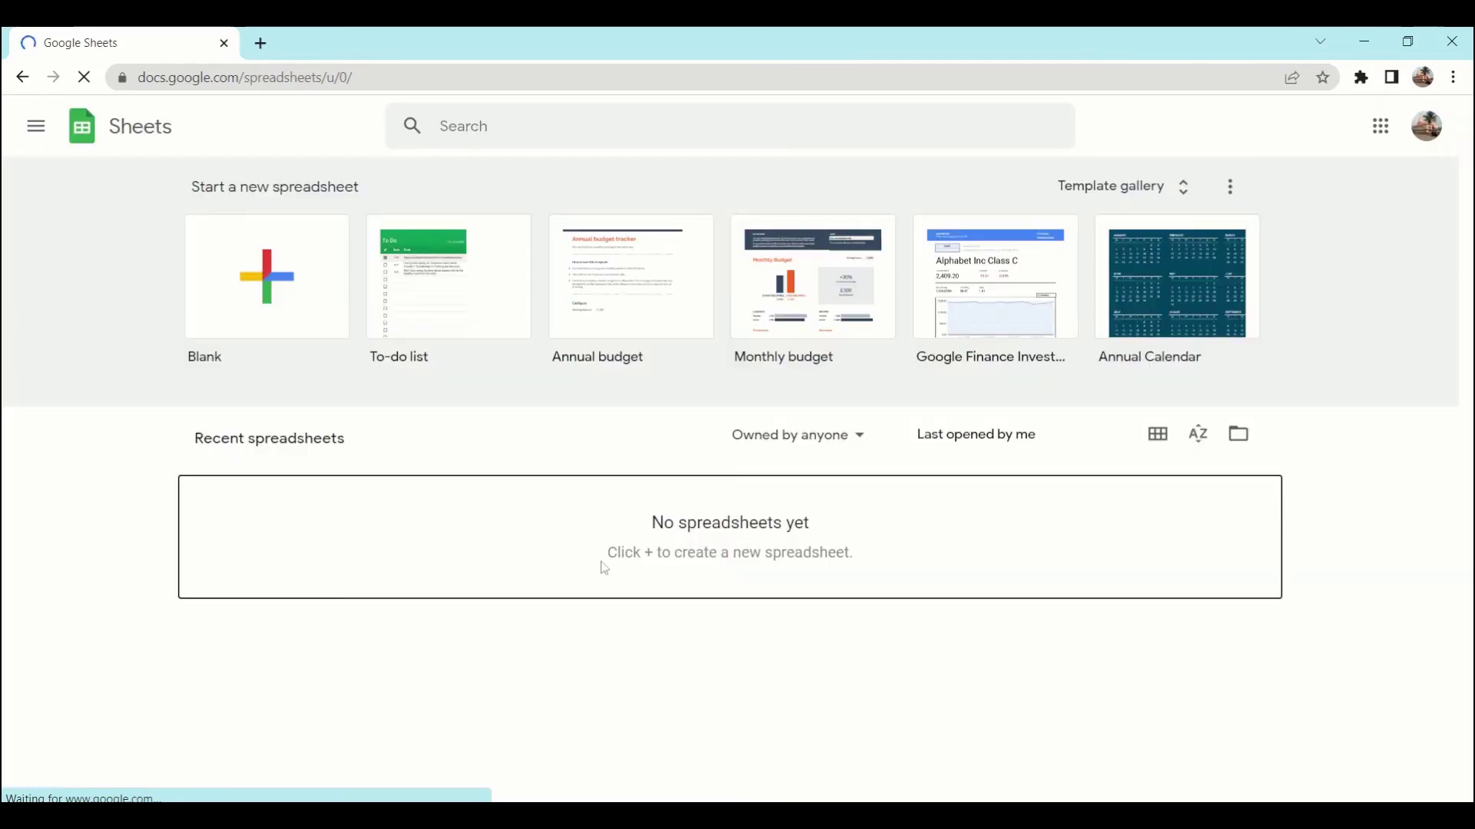
left_click(307, 326)
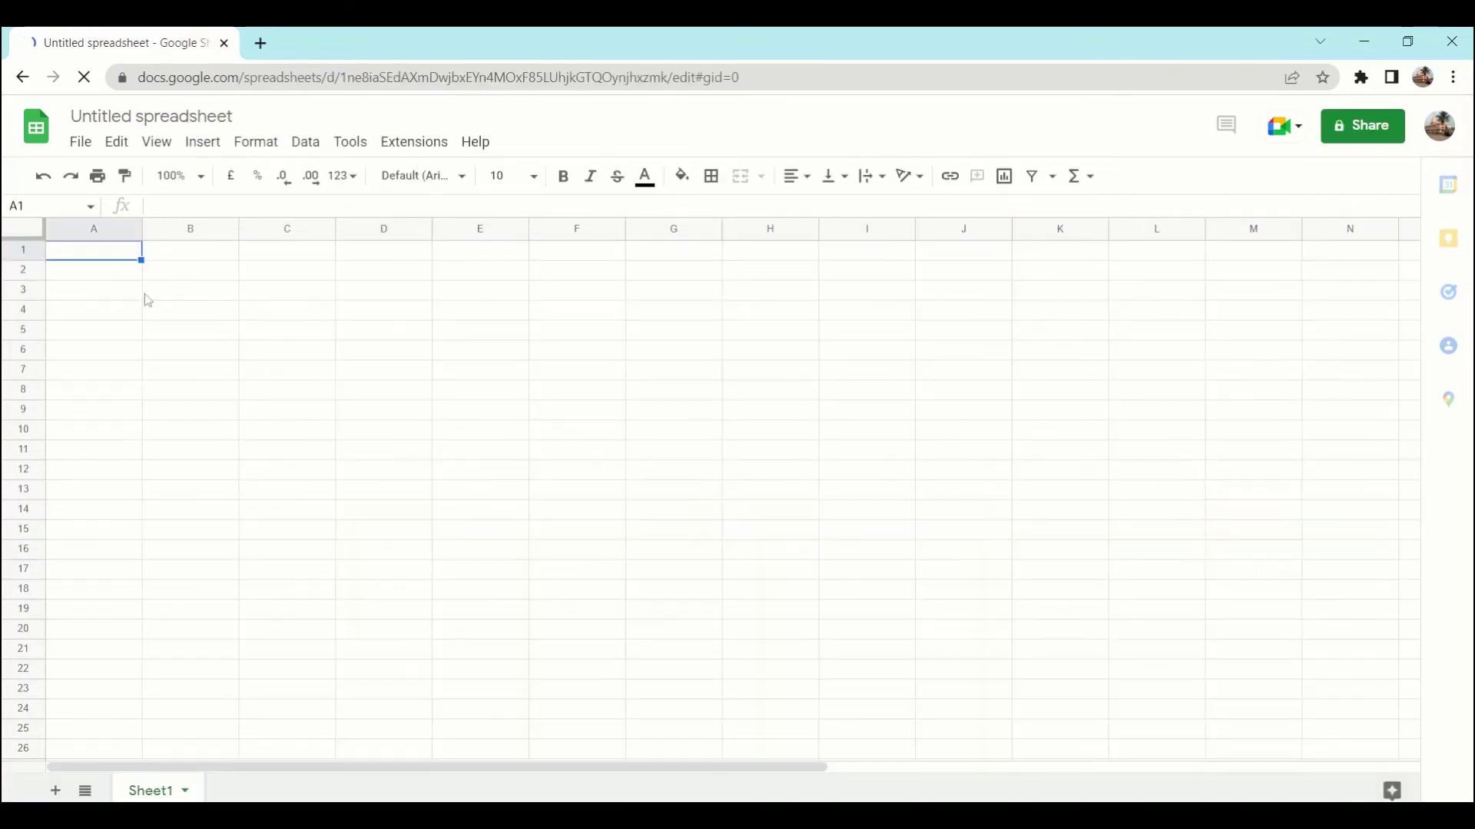
left_click(215, 108)
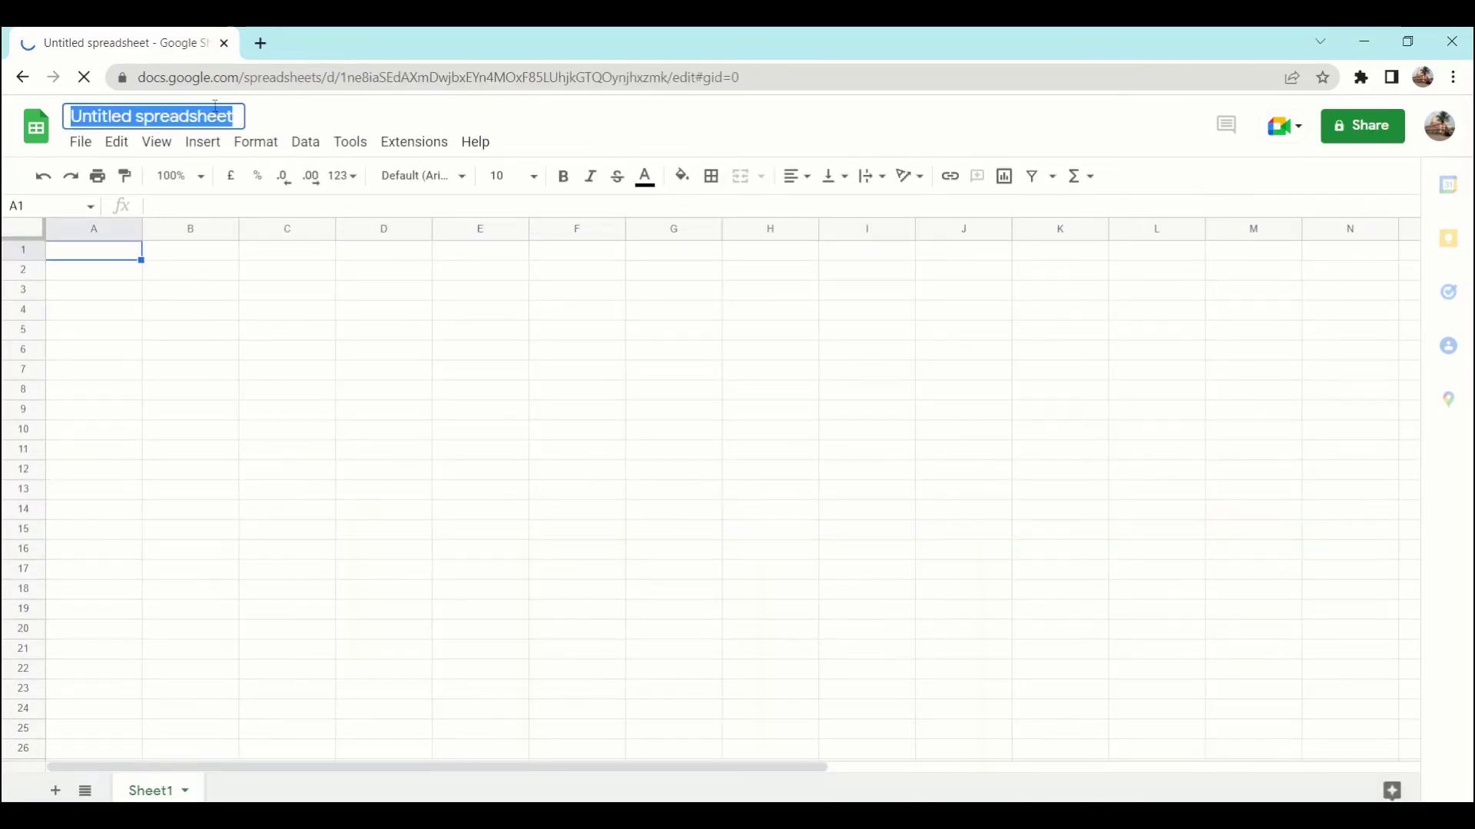
type("Data")
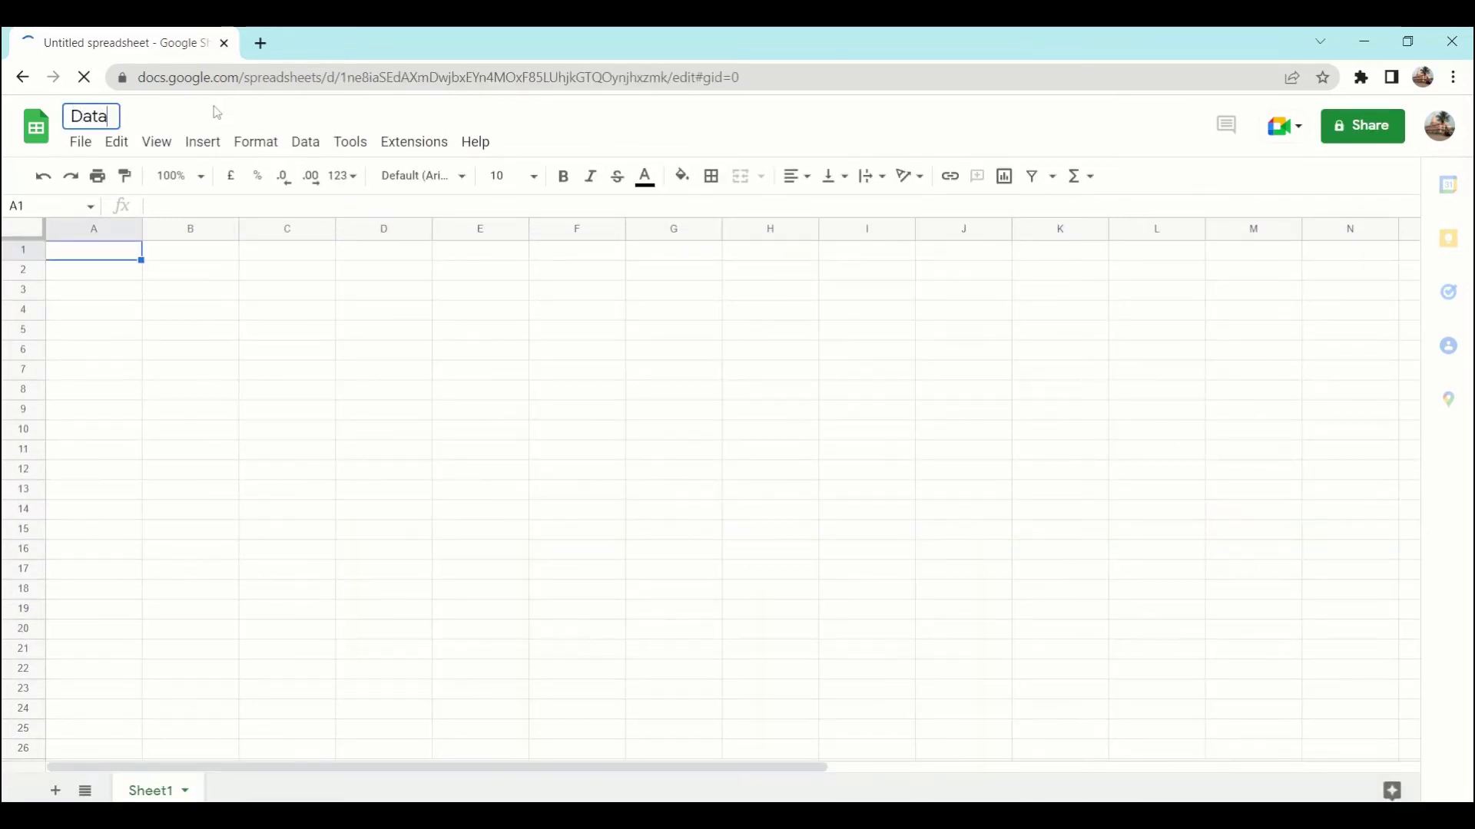
type("base ")
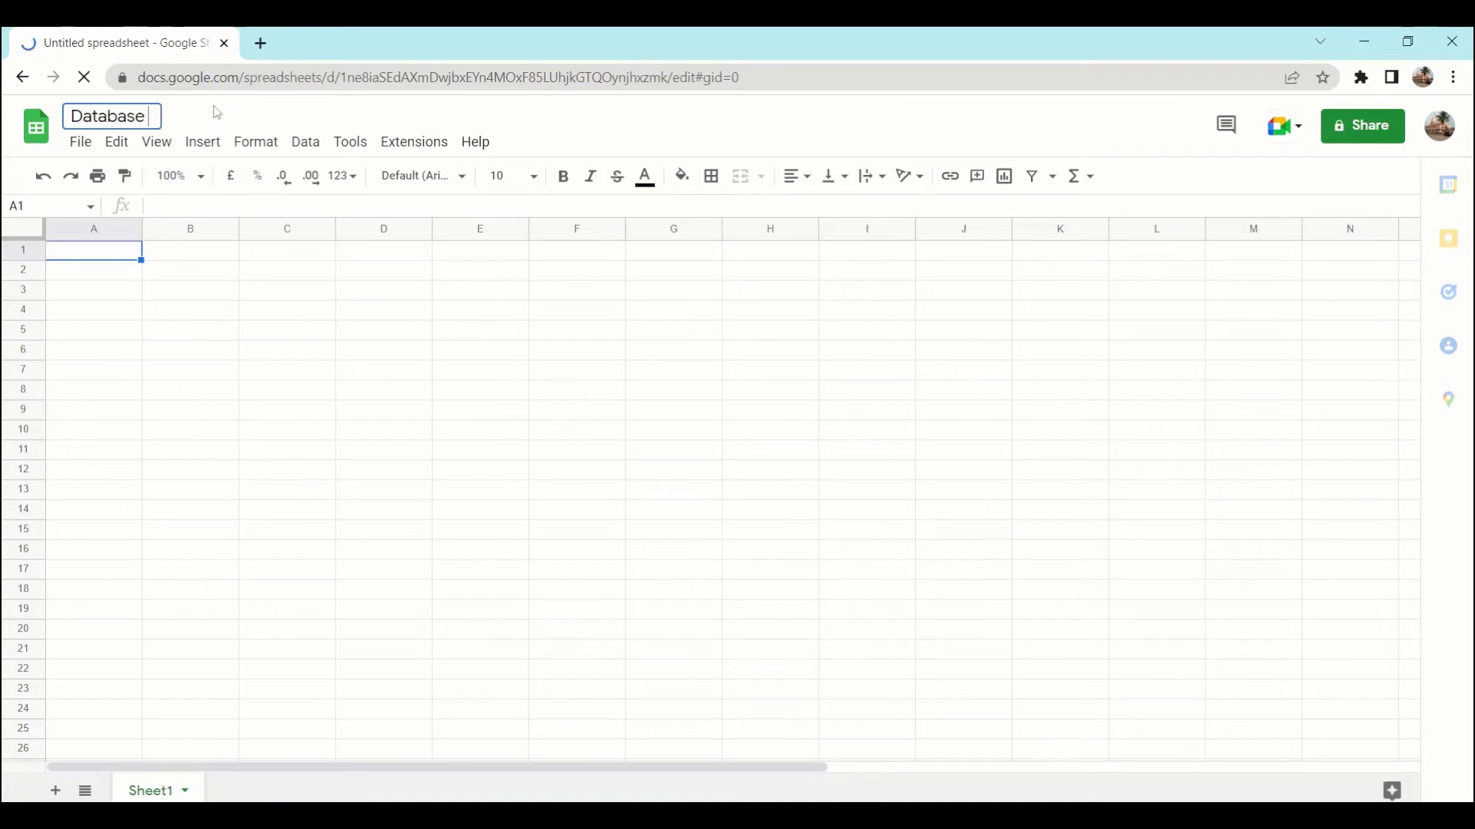
type("in 5 minute")
key("Return")
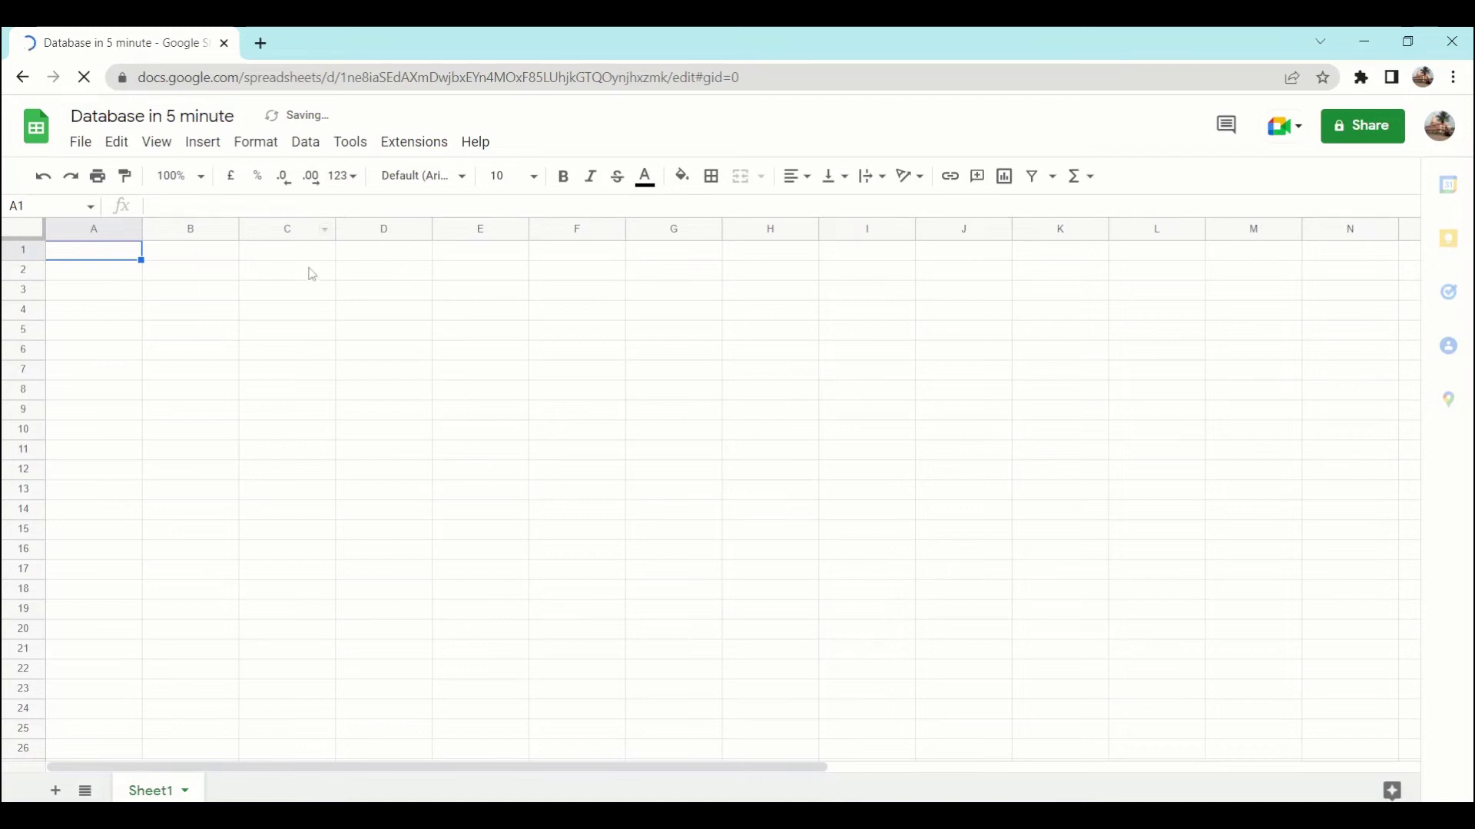
left_click(1358, 133)
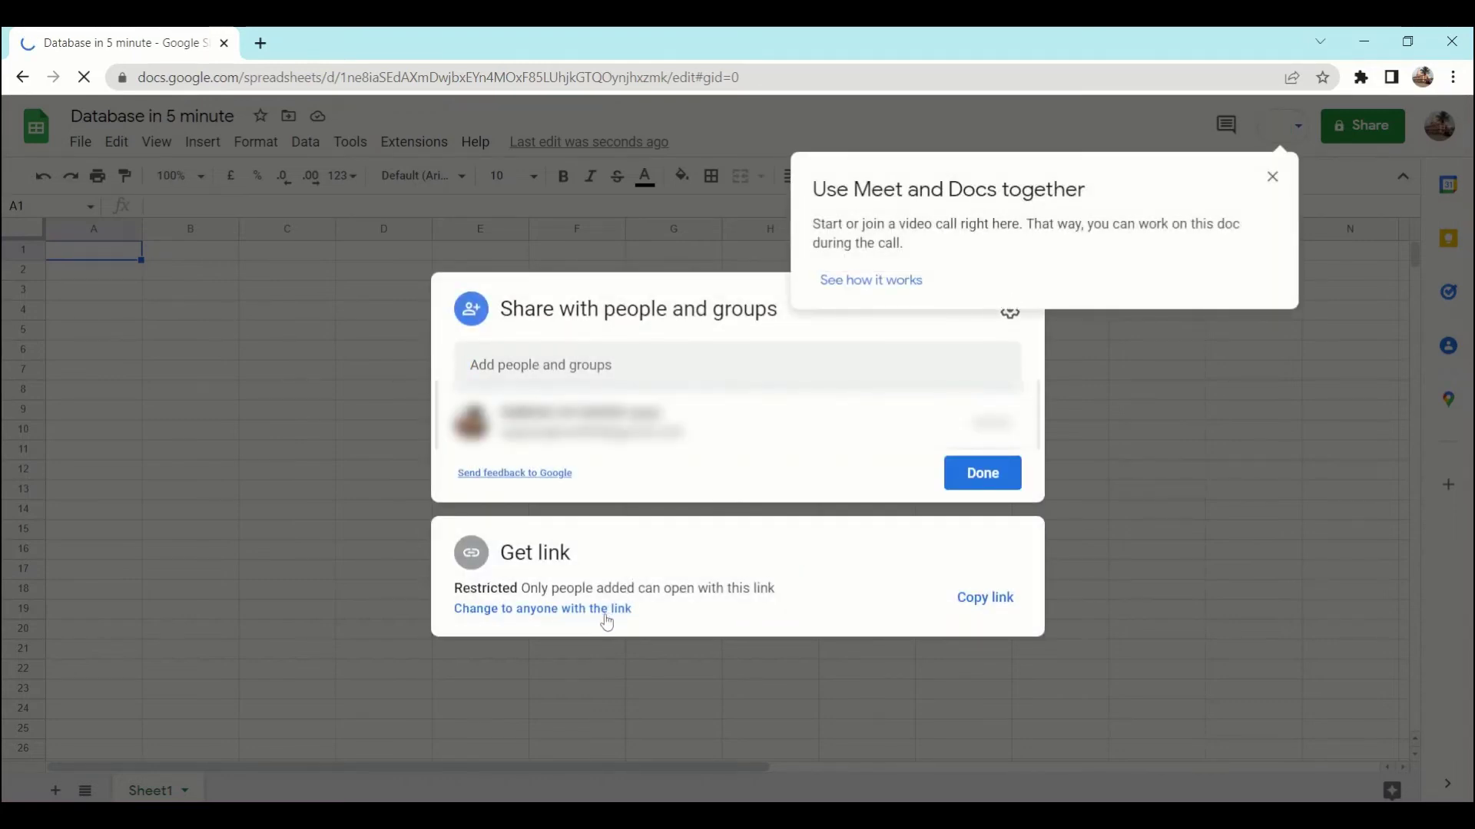
Step: Make the sheet viewable by anyone with the link, copy the link, and return to SheetDB
left_click(606, 619)
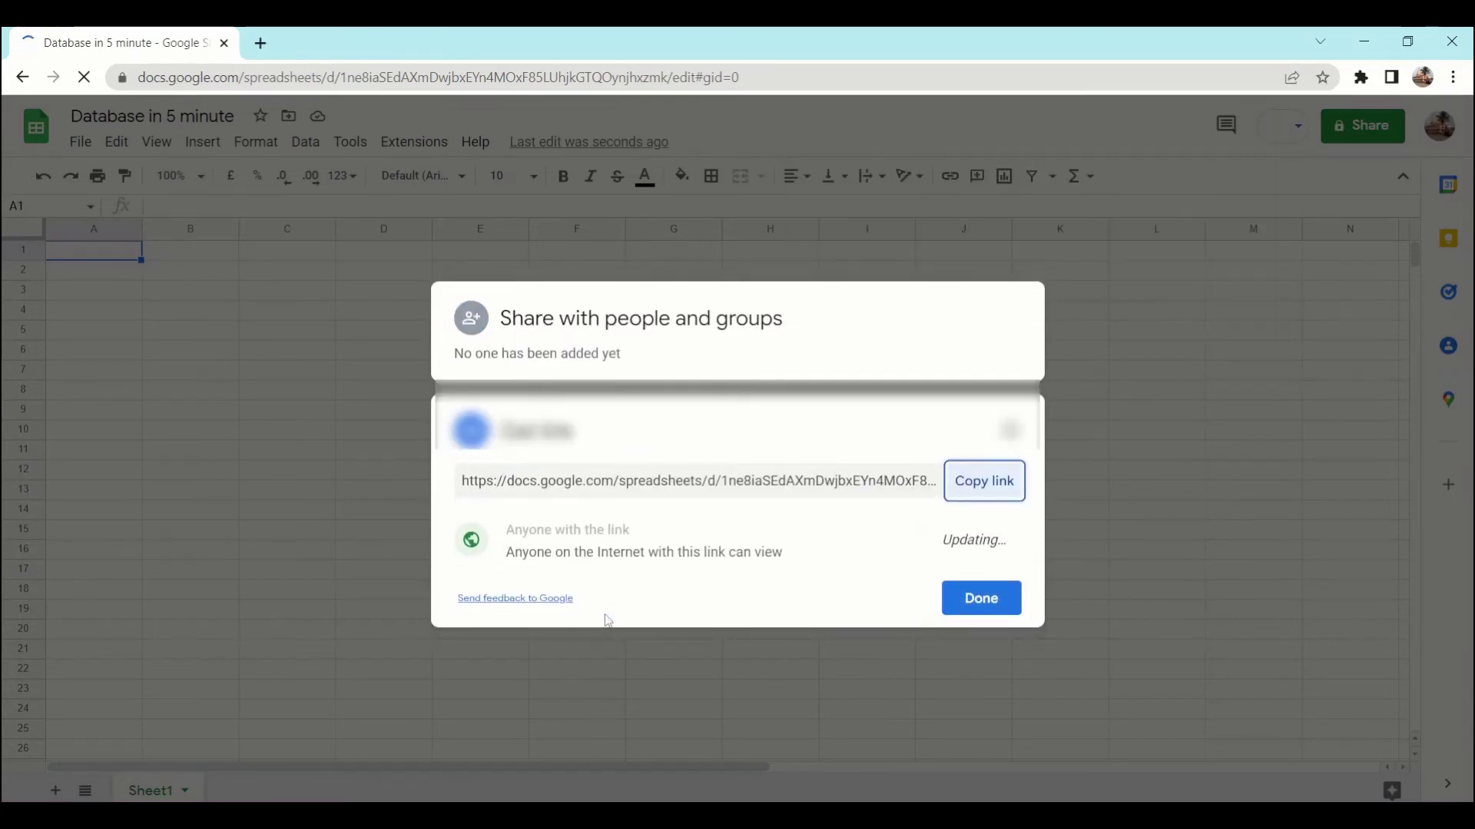
left_click(986, 481)
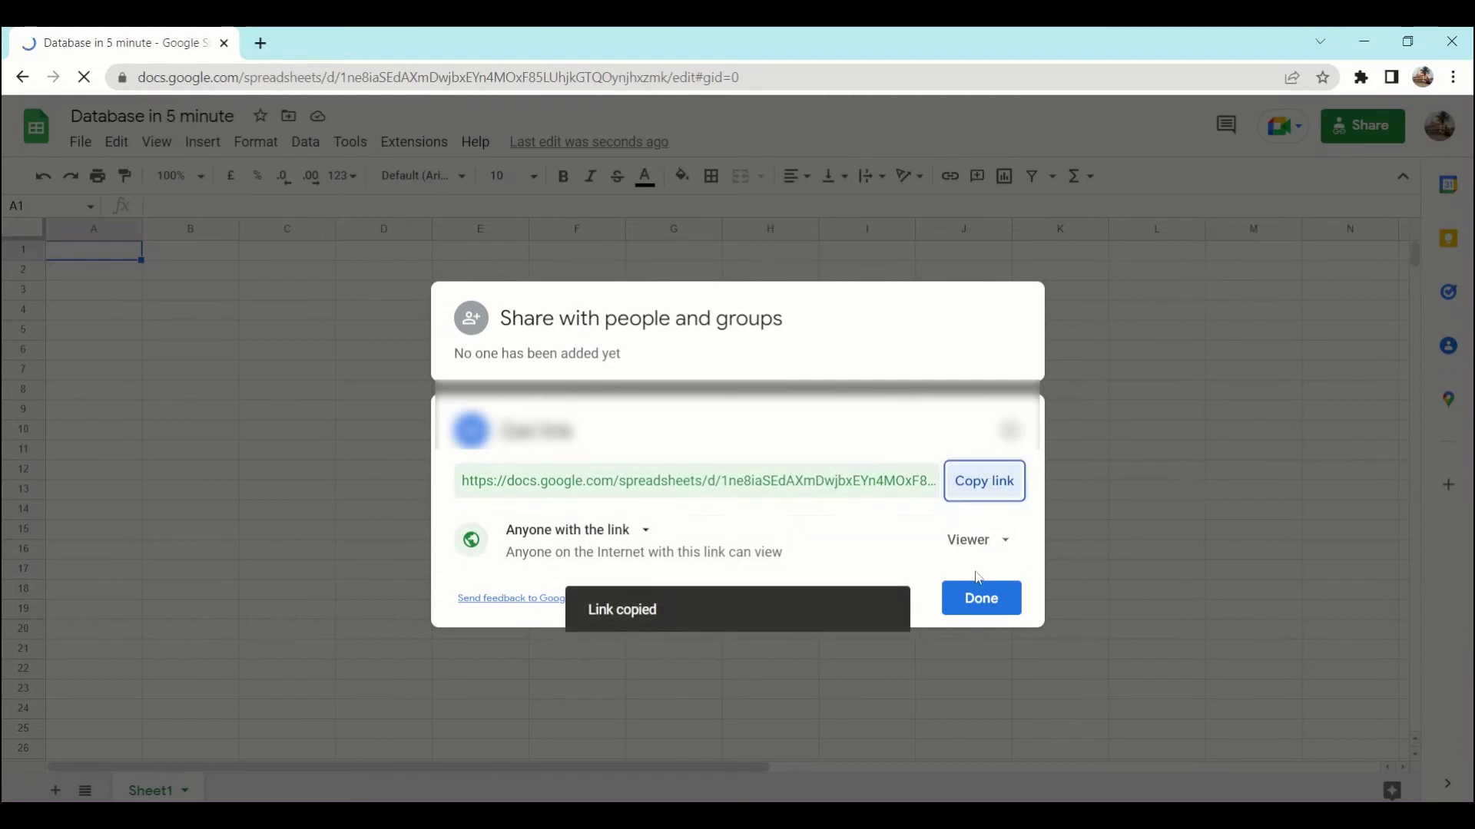
left_click(979, 599)
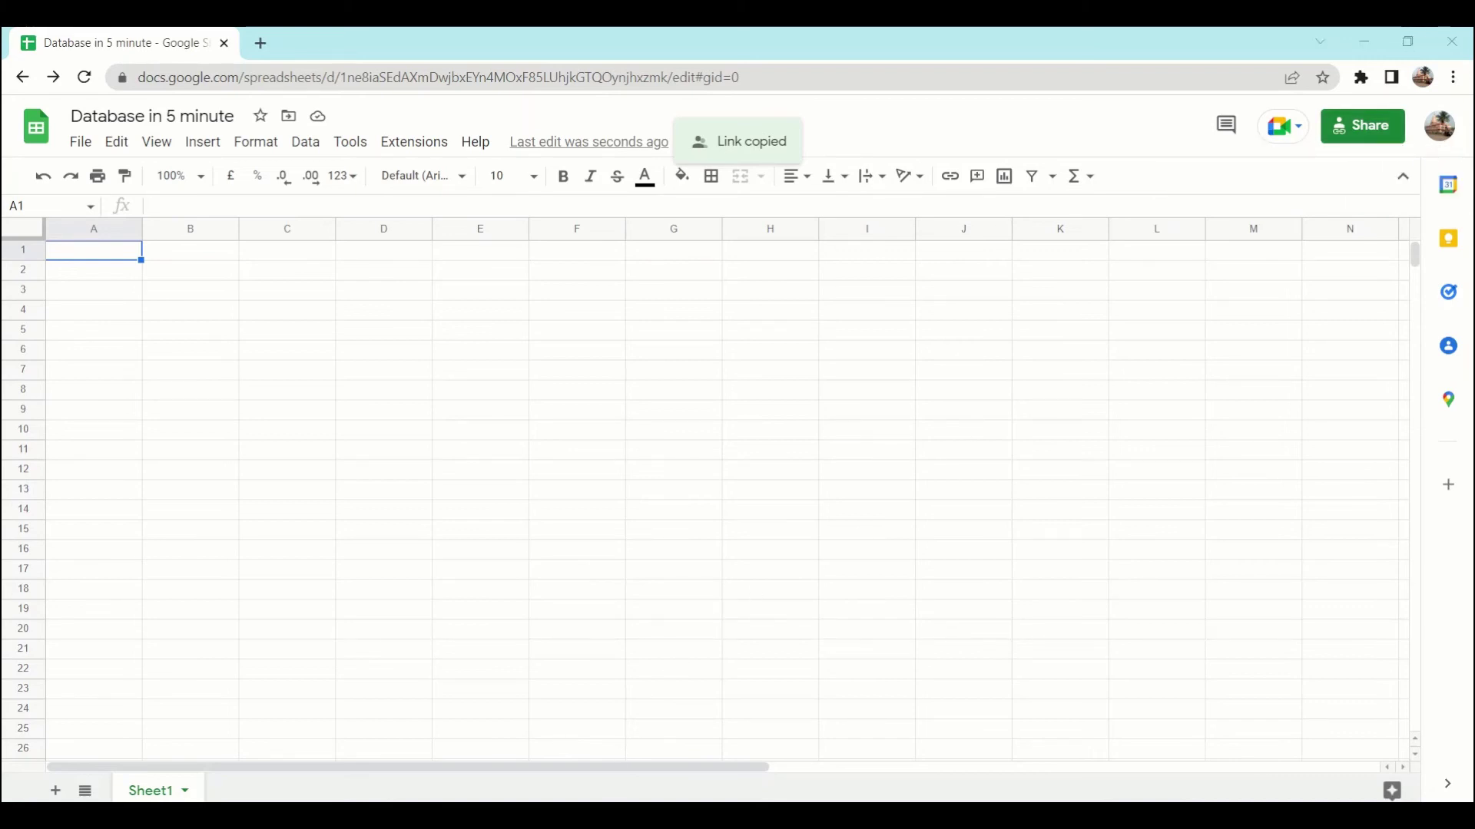
left_click(616, 814)
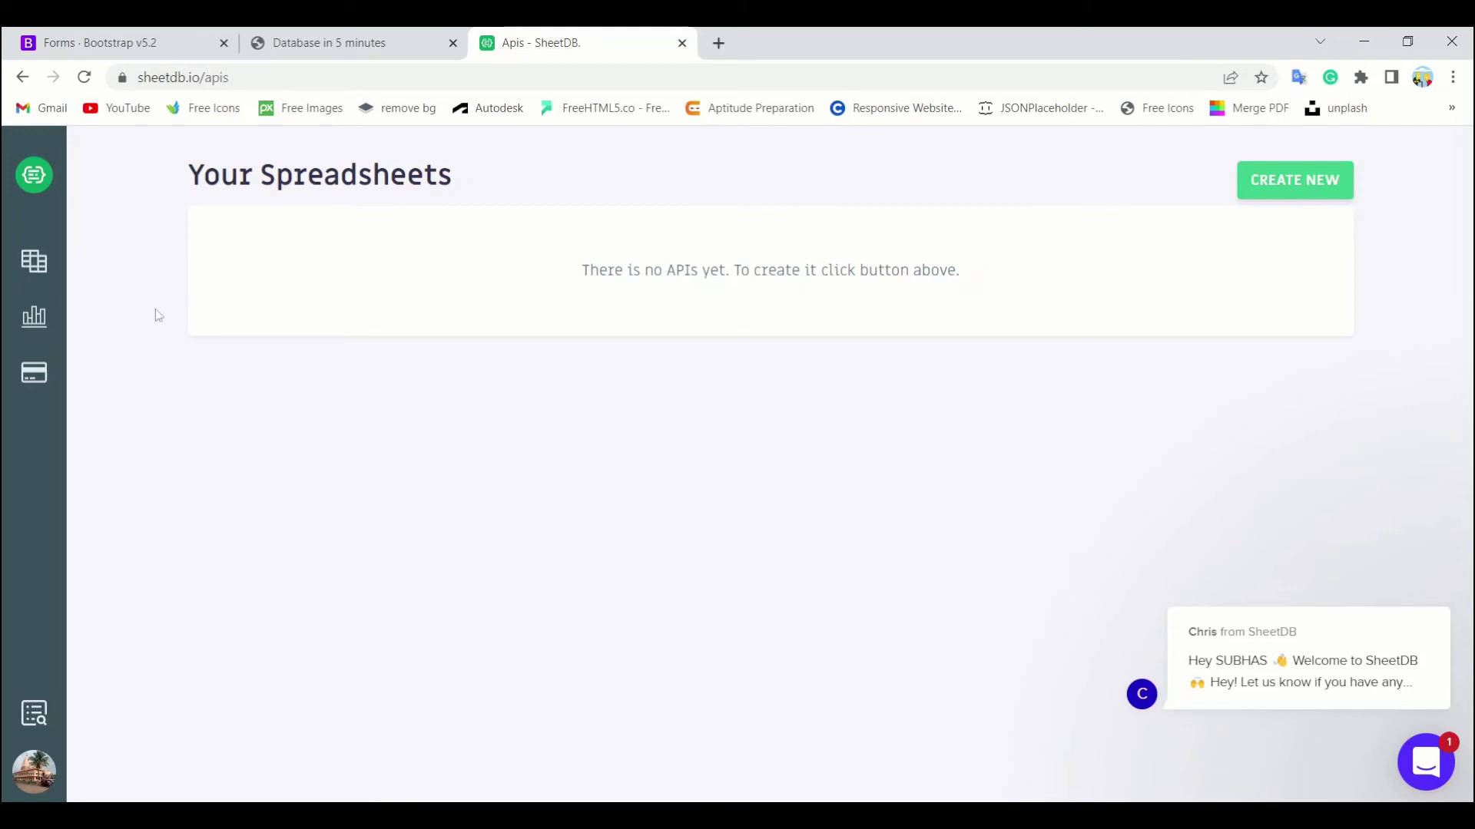
Step: Check the Free plan's 2-API limit on the billing page, then go back to Your Spreadsheets
mouse_move(40, 325)
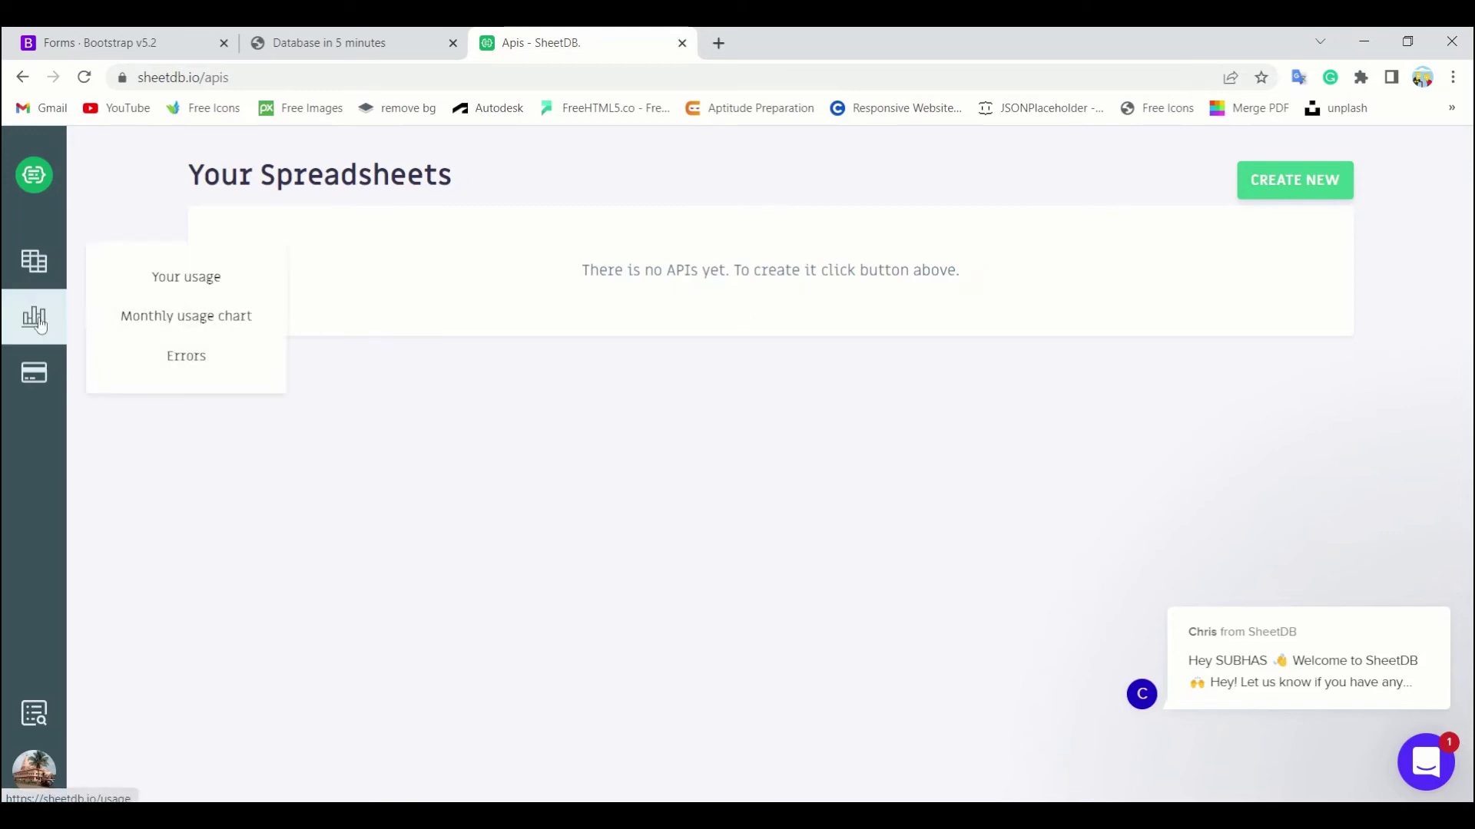
left_click(35, 369)
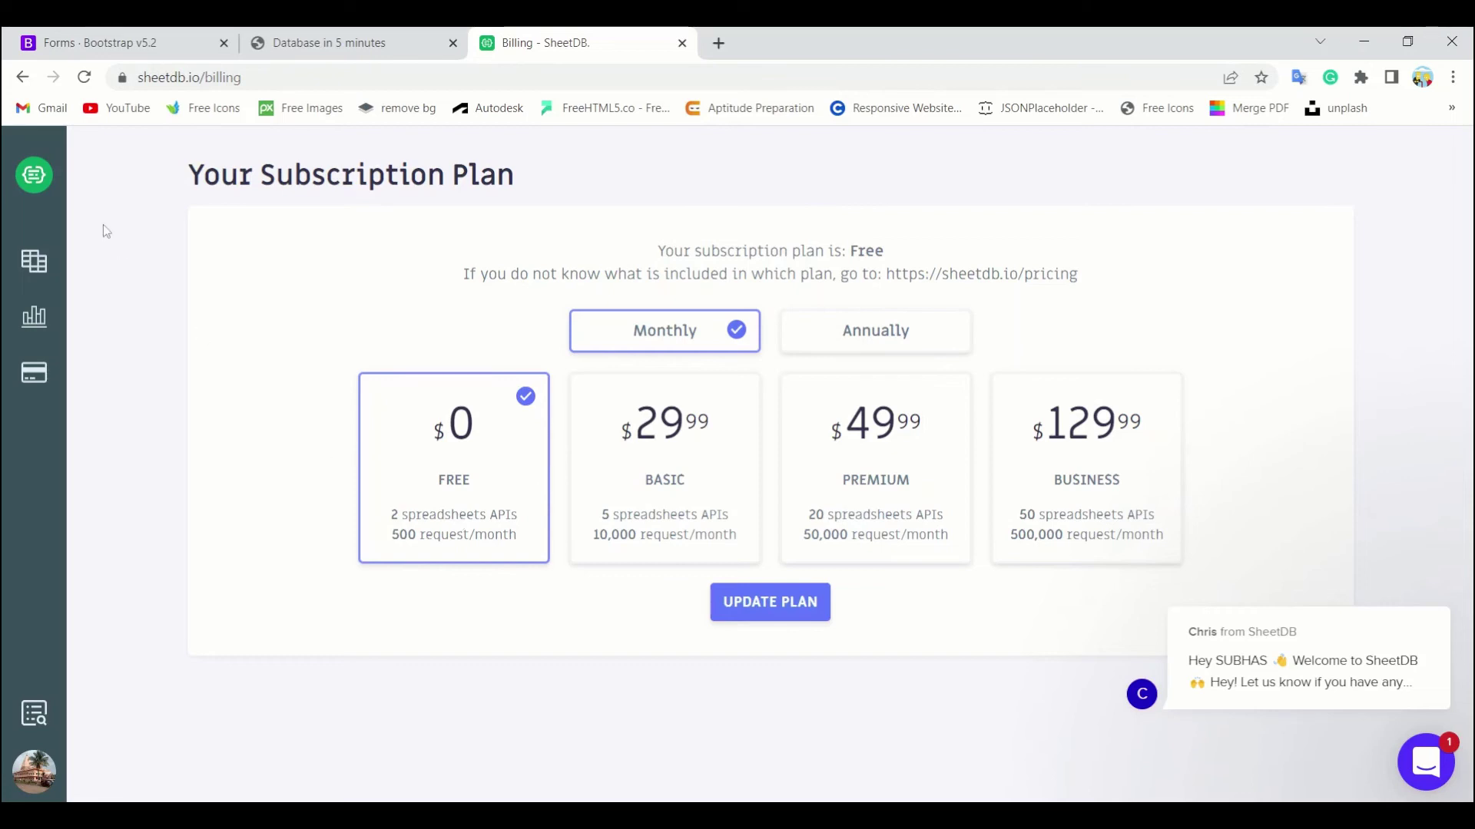
left_click(22, 77)
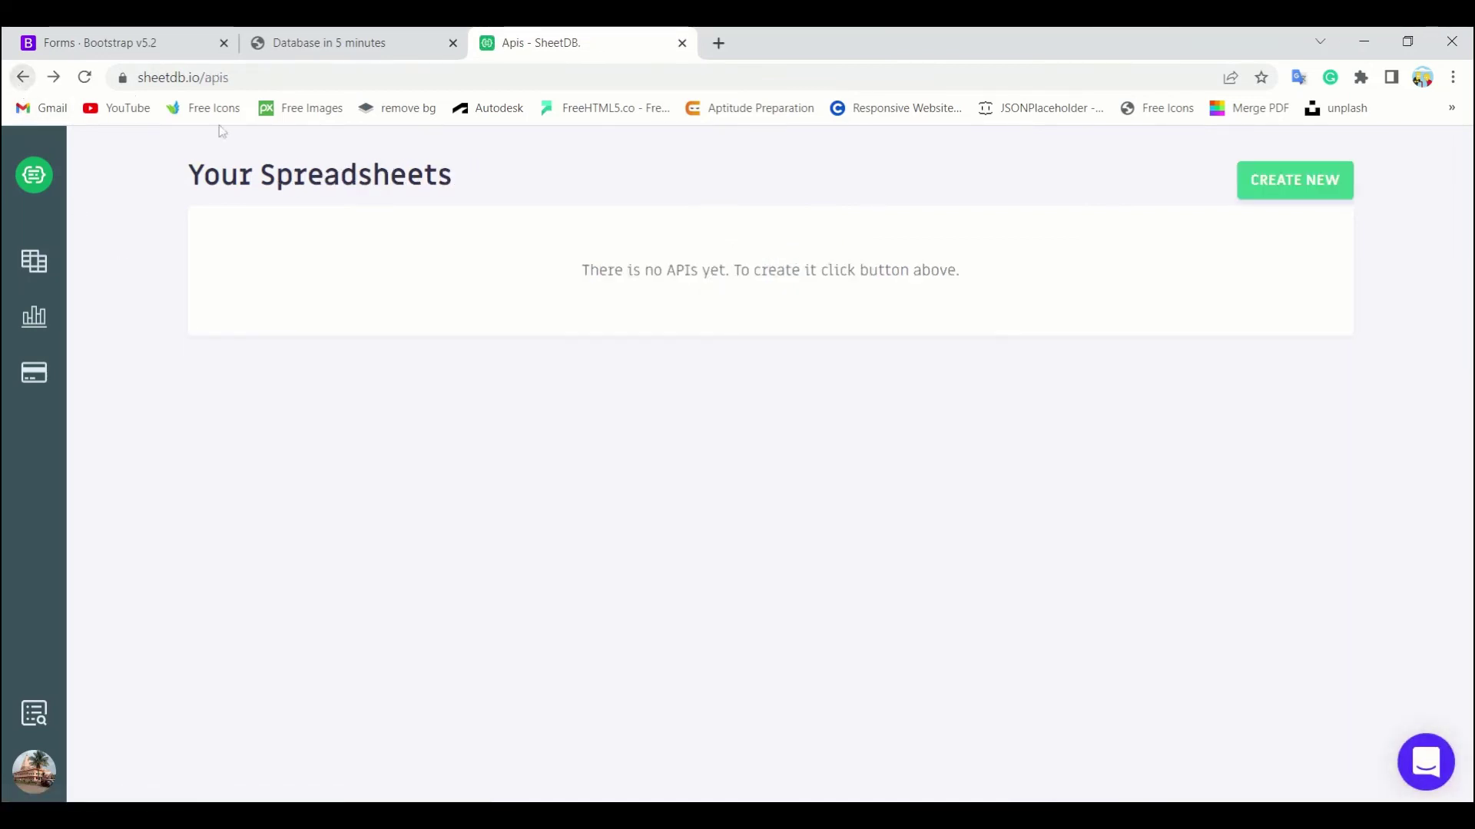
Step: Create a new SheetDB API from the pasted Google Sheets sharing URL
left_click(1269, 201)
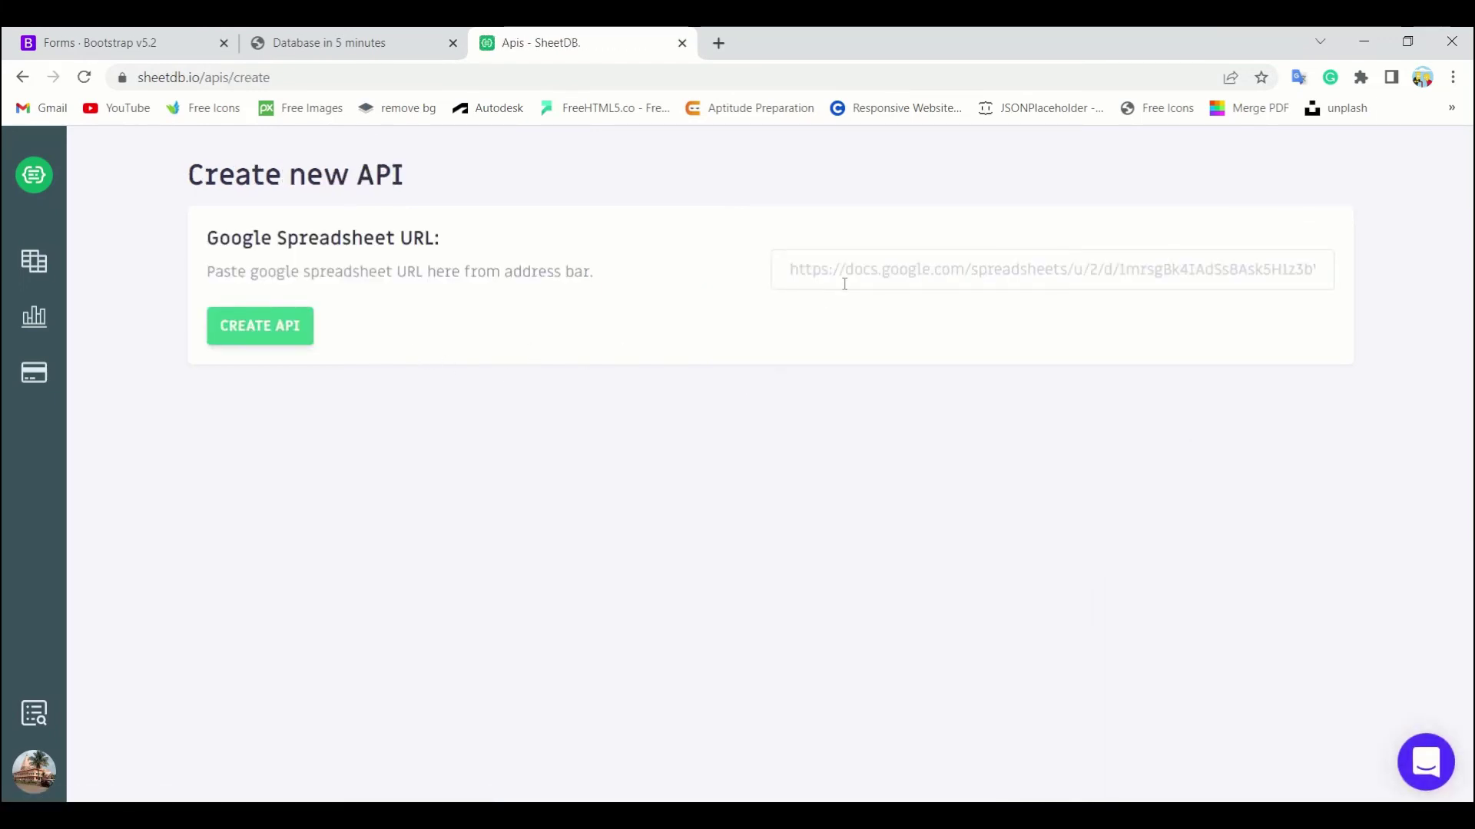
left_click(845, 283)
key("ctrl+v")
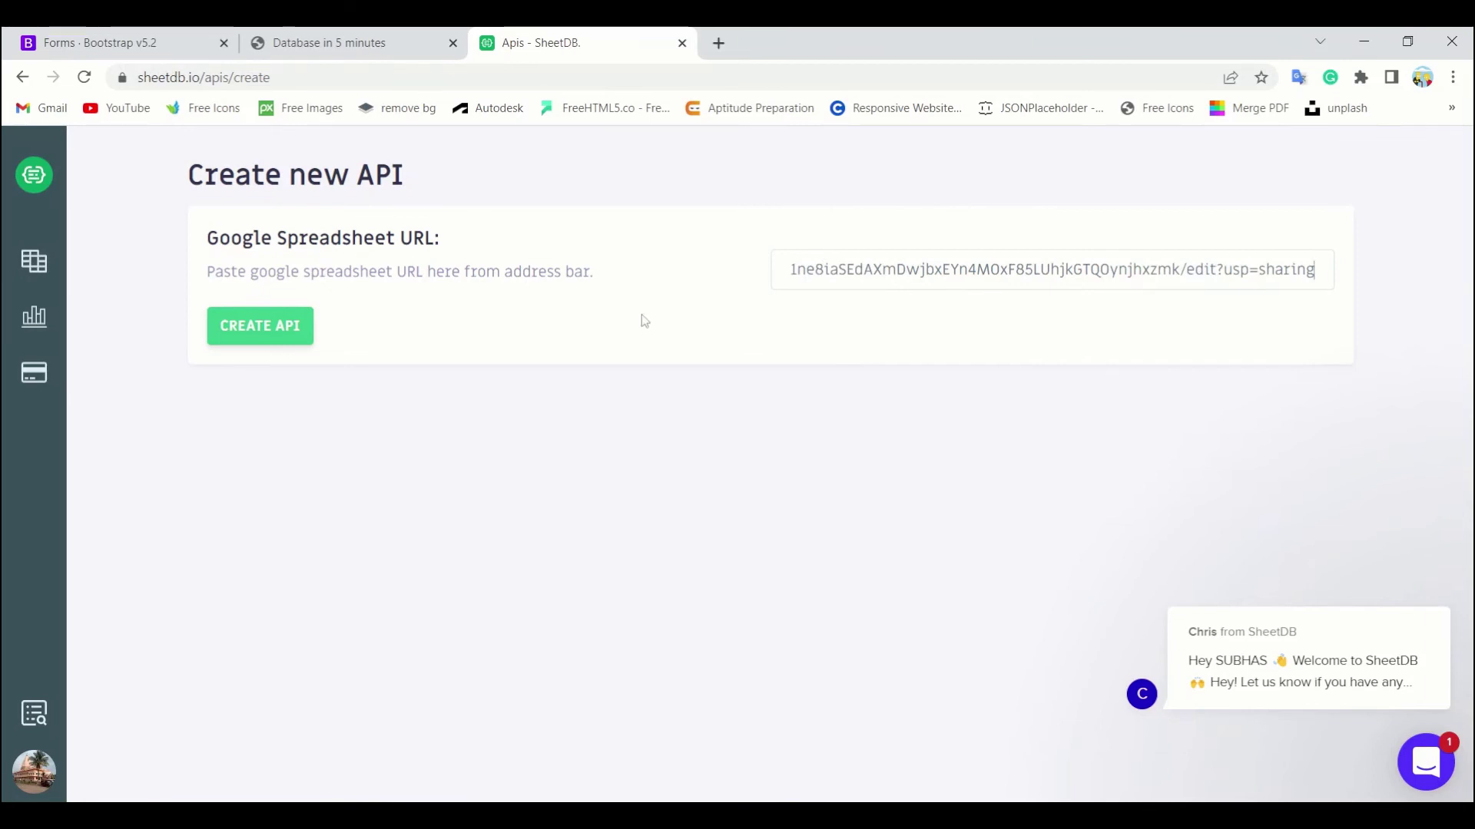
left_click(283, 325)
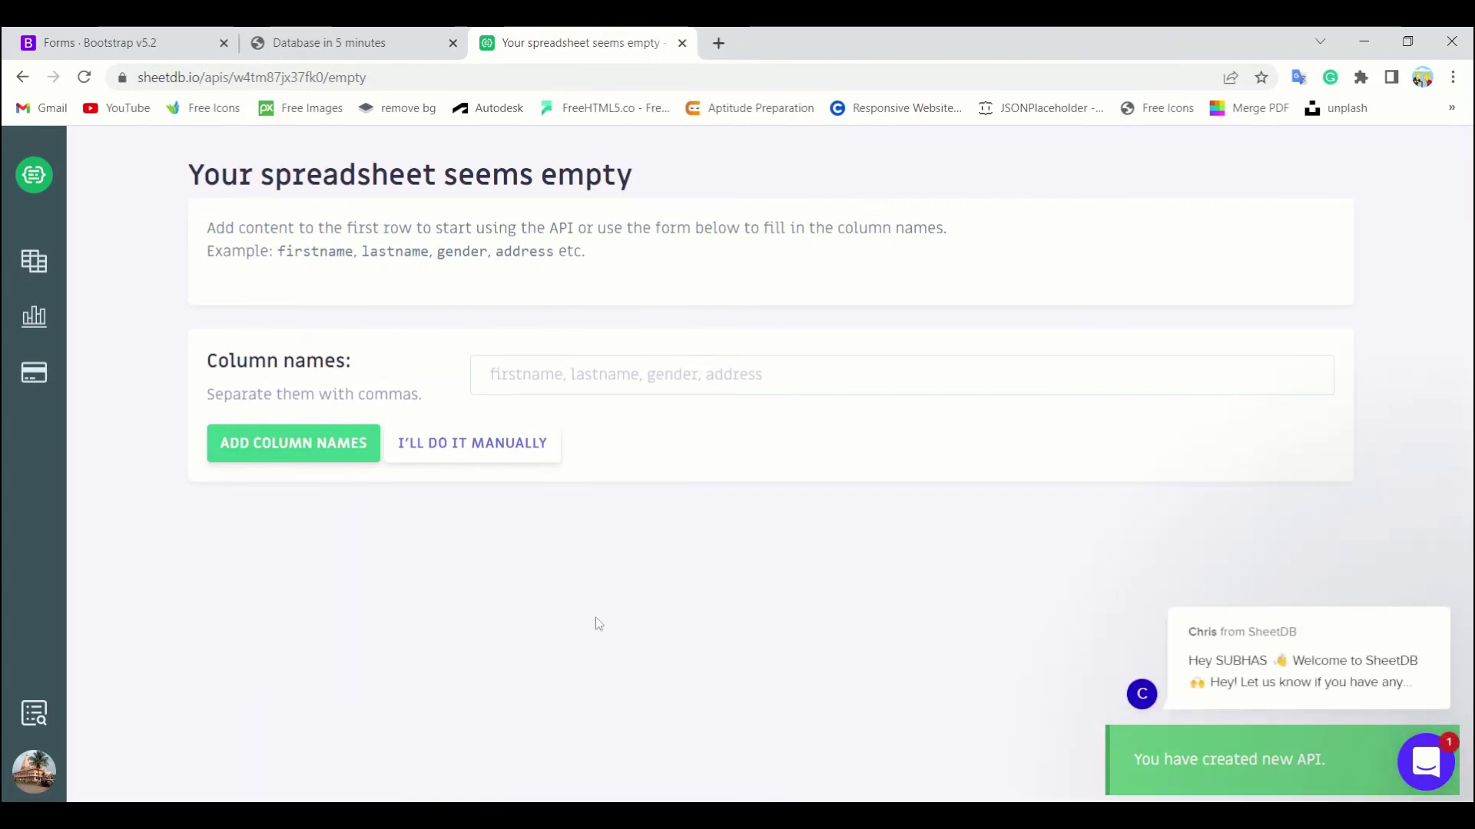
left_click(498, 374)
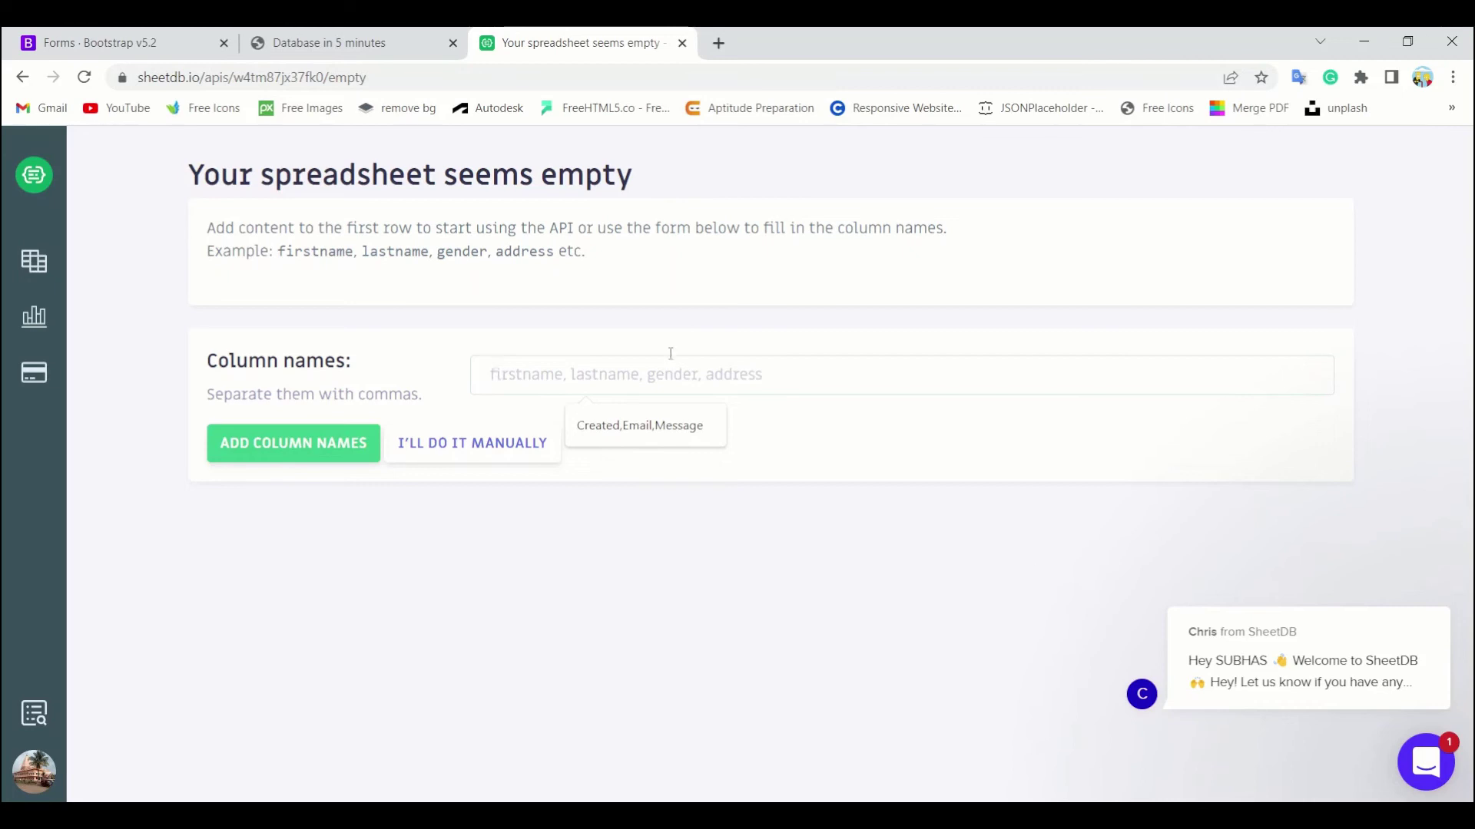
Step: Enter 'email,password' as column names, copied from index.html's name attributes, and add them
key("alt+Tab")
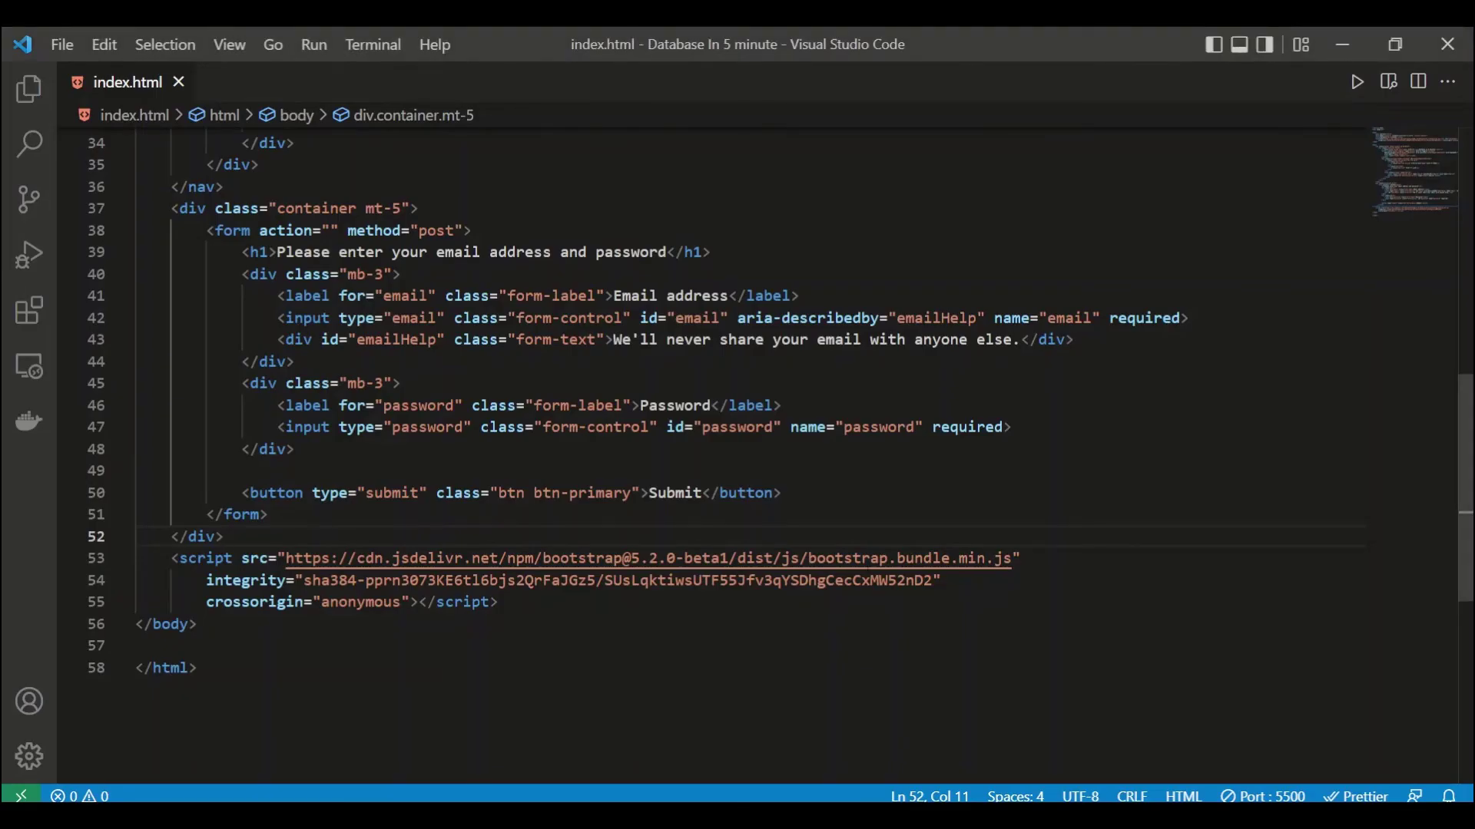
scroll(975, 499, "up", 1)
double_click(1059, 388)
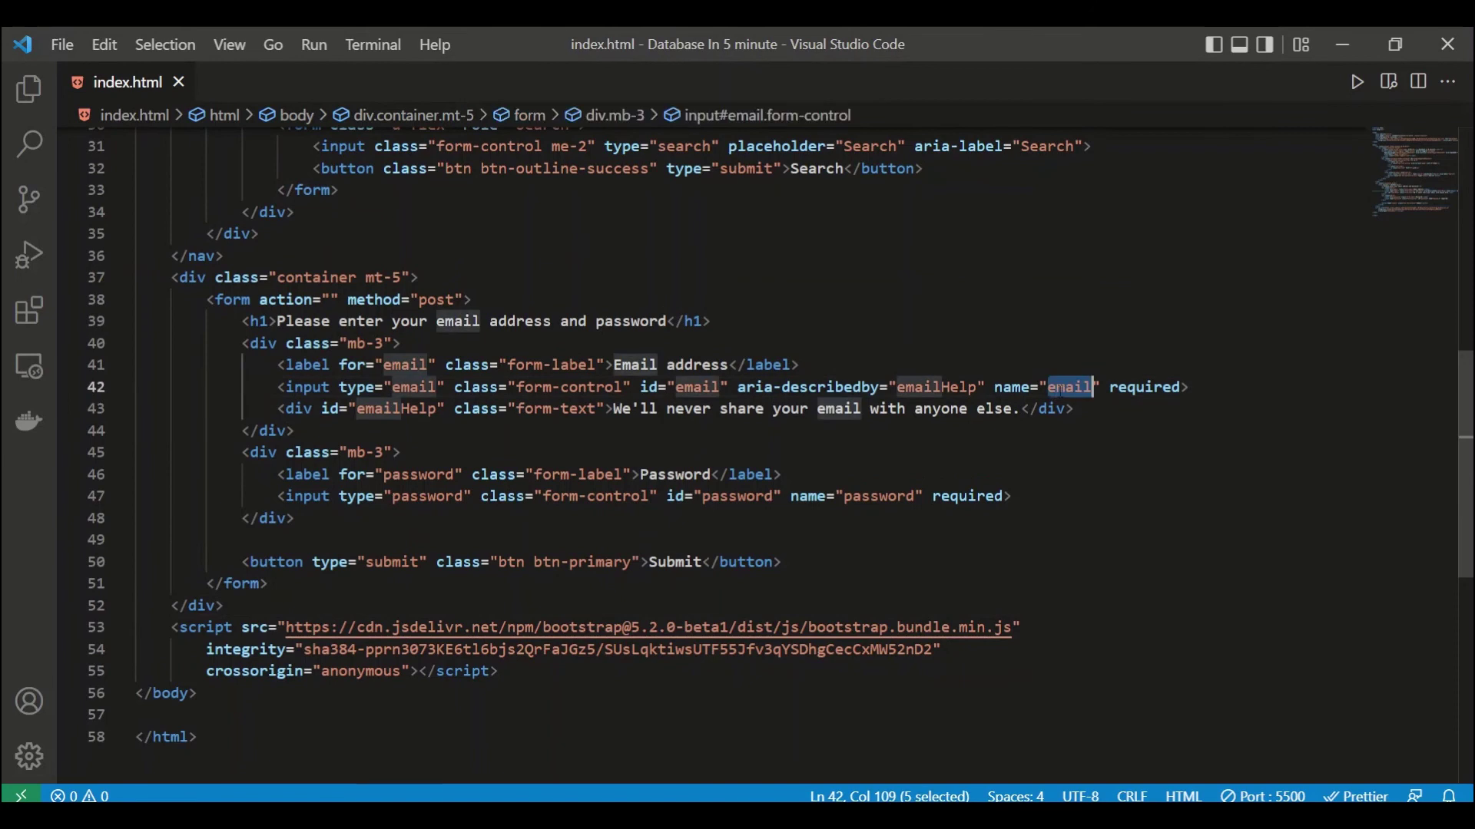
left_click(983, 562)
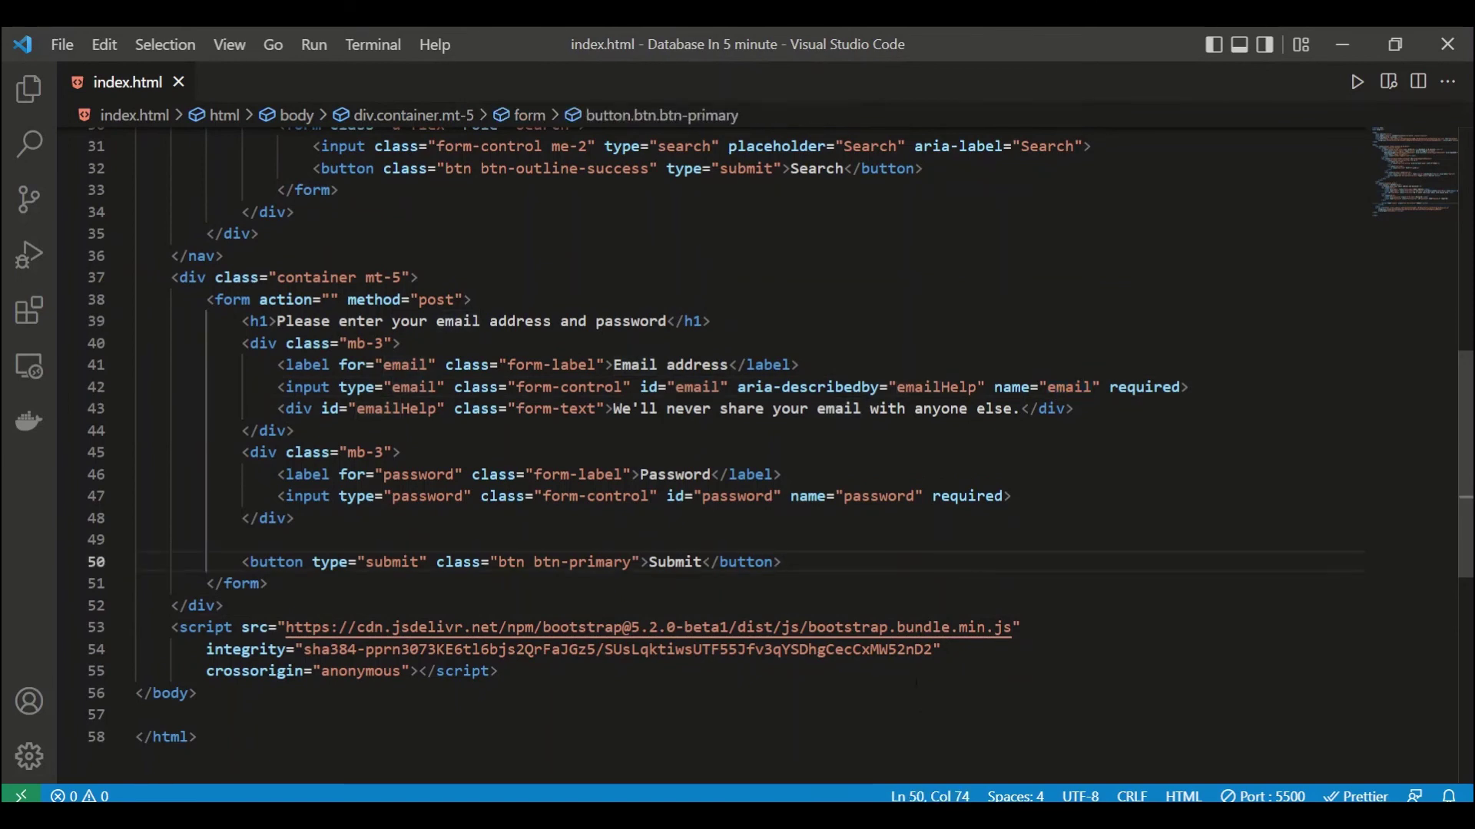
key("alt+Tab")
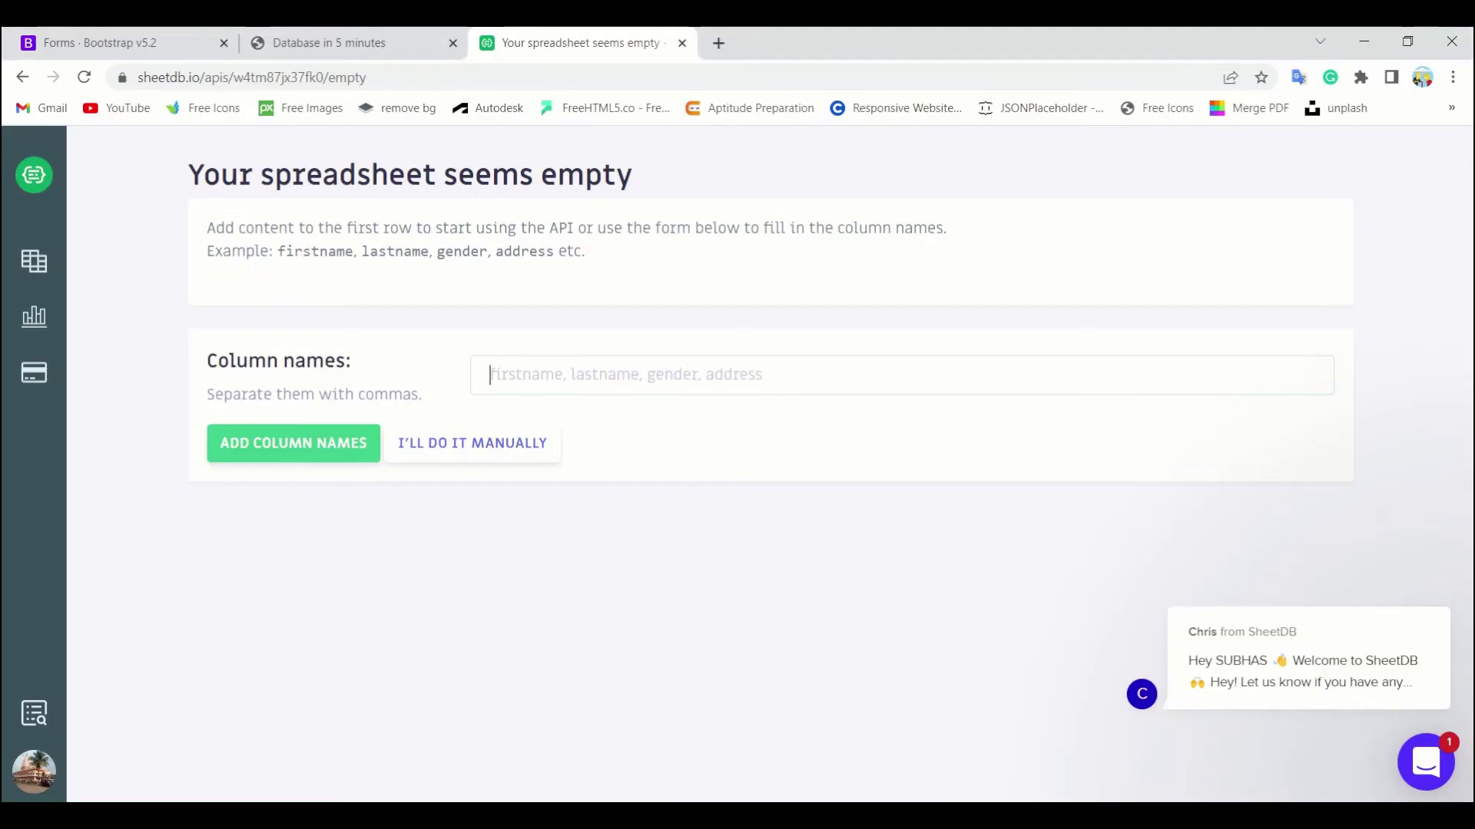
key("ctrl+v")
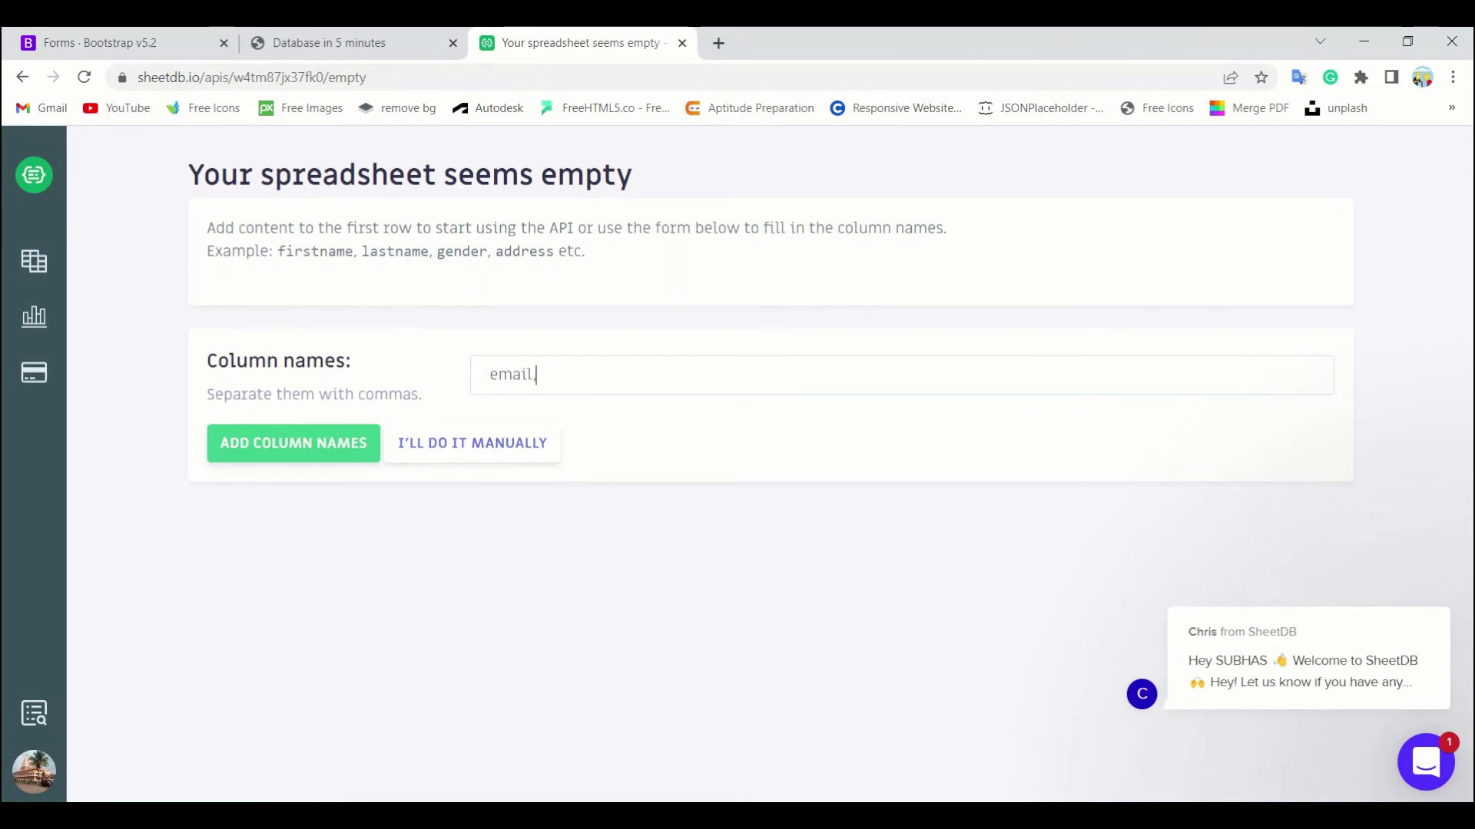
key("alt+Tab")
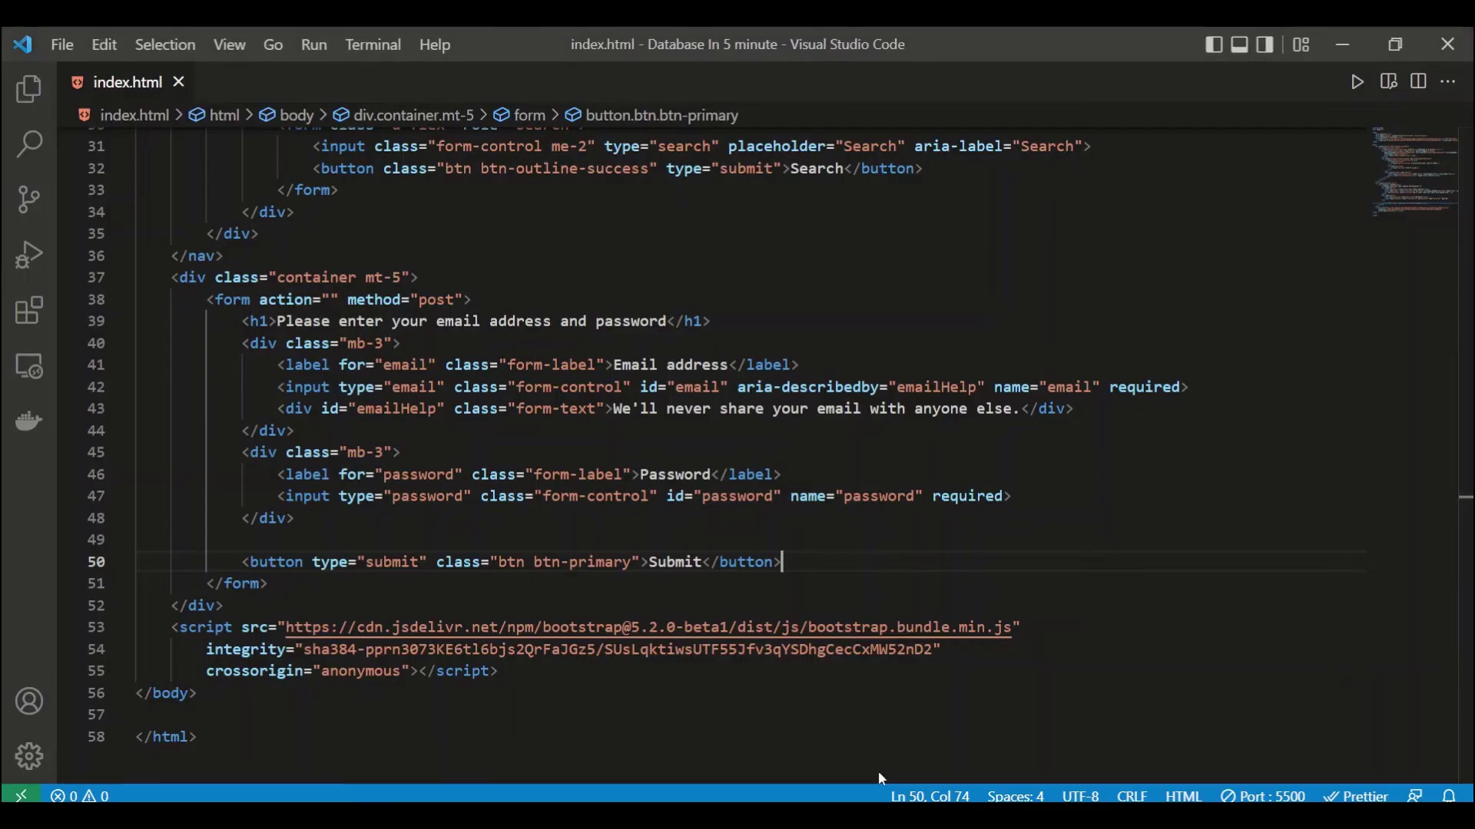
double_click(892, 498)
key("ctrl+c")
key("alt+Tab")
type(",")
key("ctrl+v")
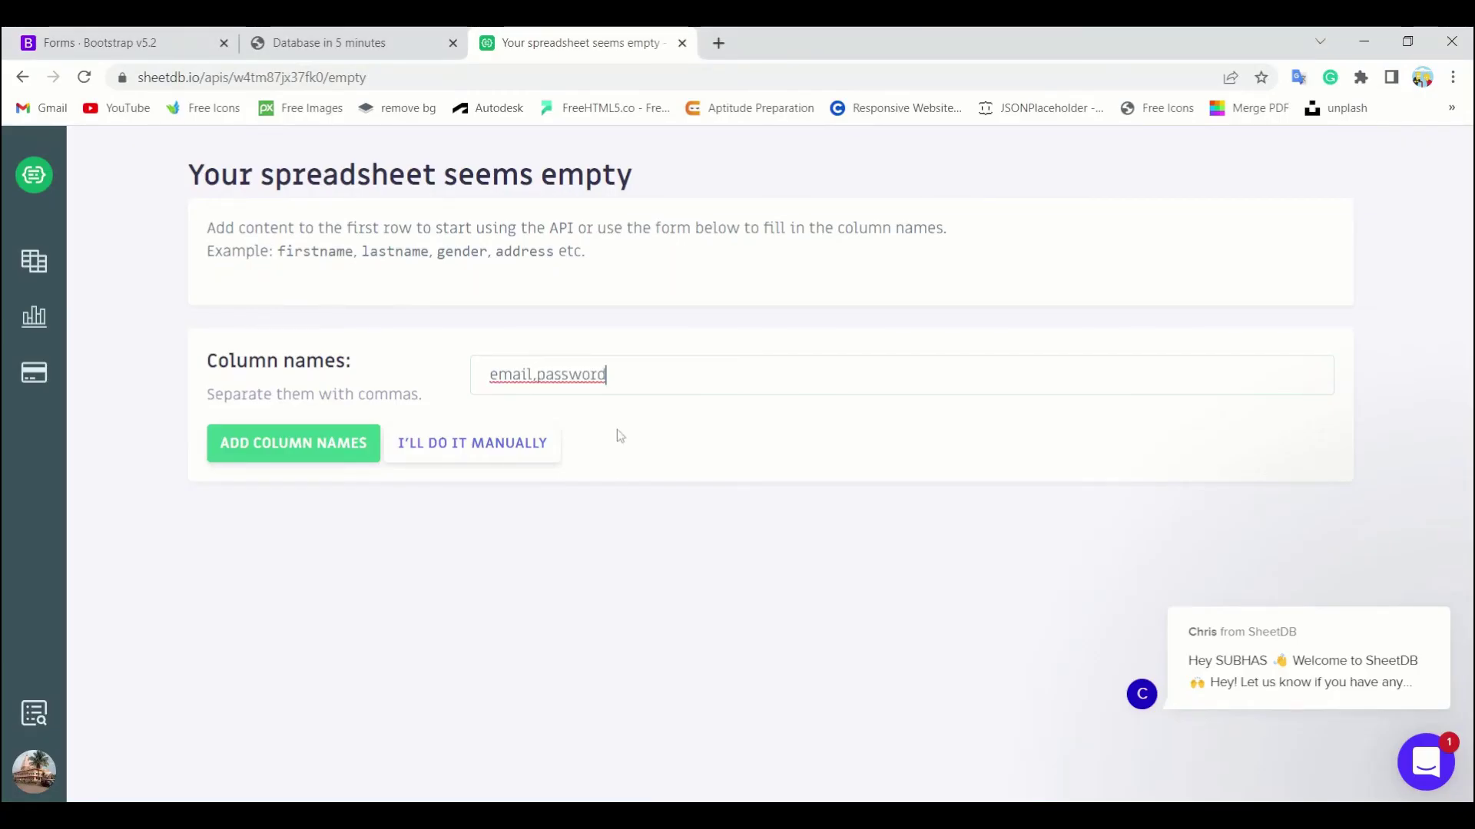
left_click(298, 442)
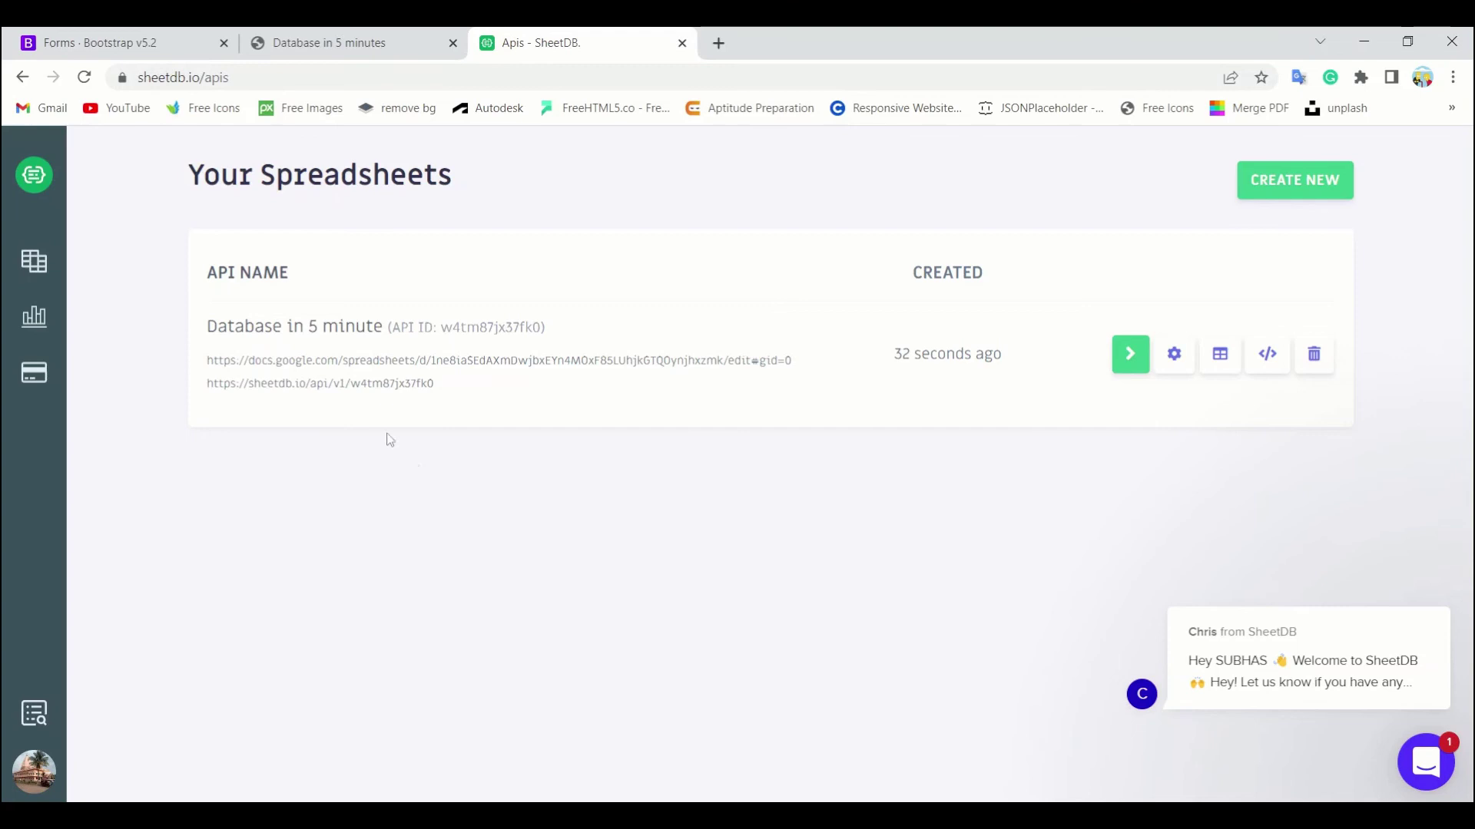
Step: Paste the copied SheetDB API URL into the form's action attribute on line 38 and save index.html
left_click(362, 396)
key("alt+Tab")
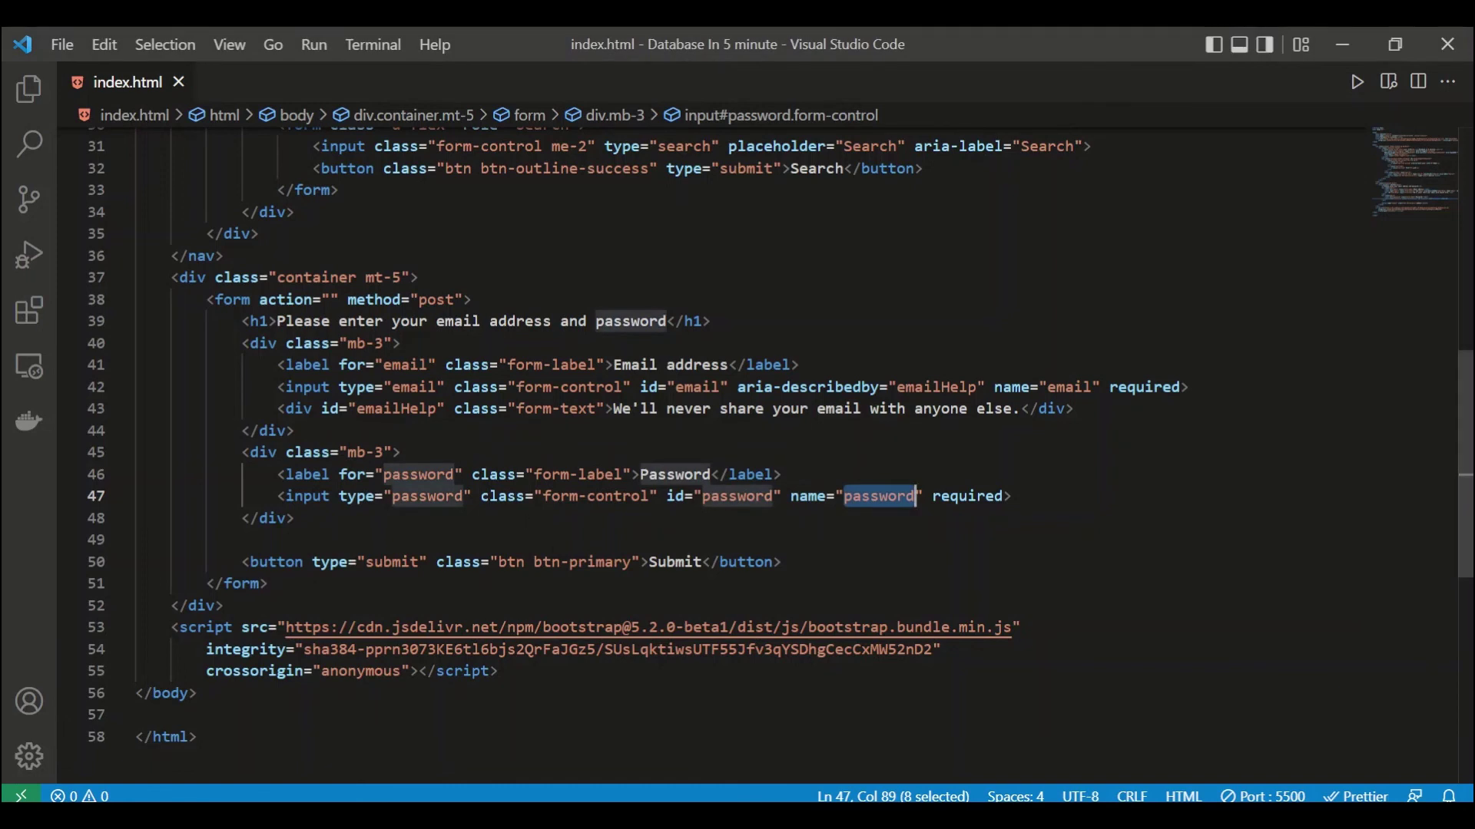
left_click(330, 300)
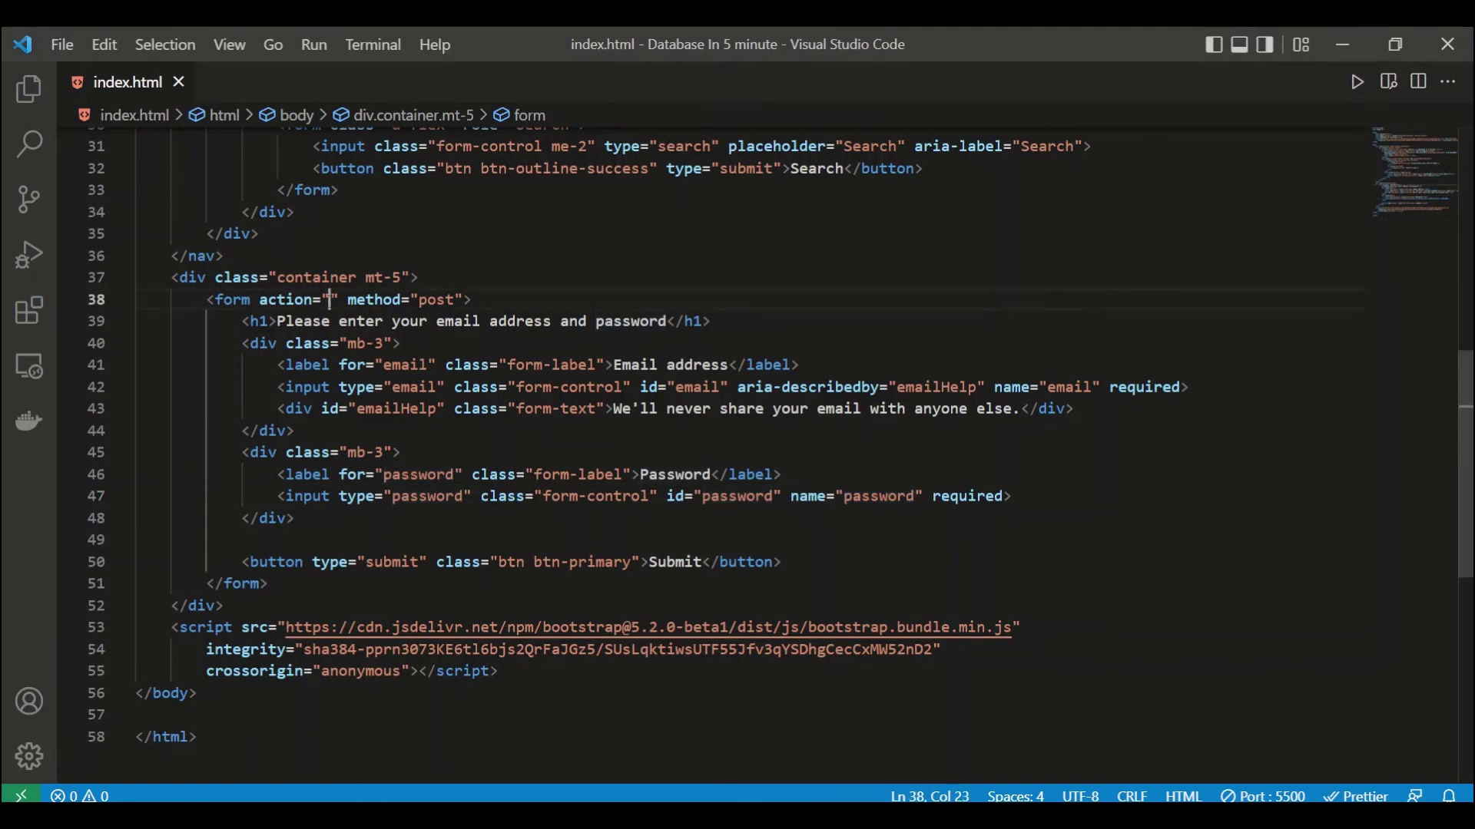
key("ctrl+v")
key("ctrl+s")
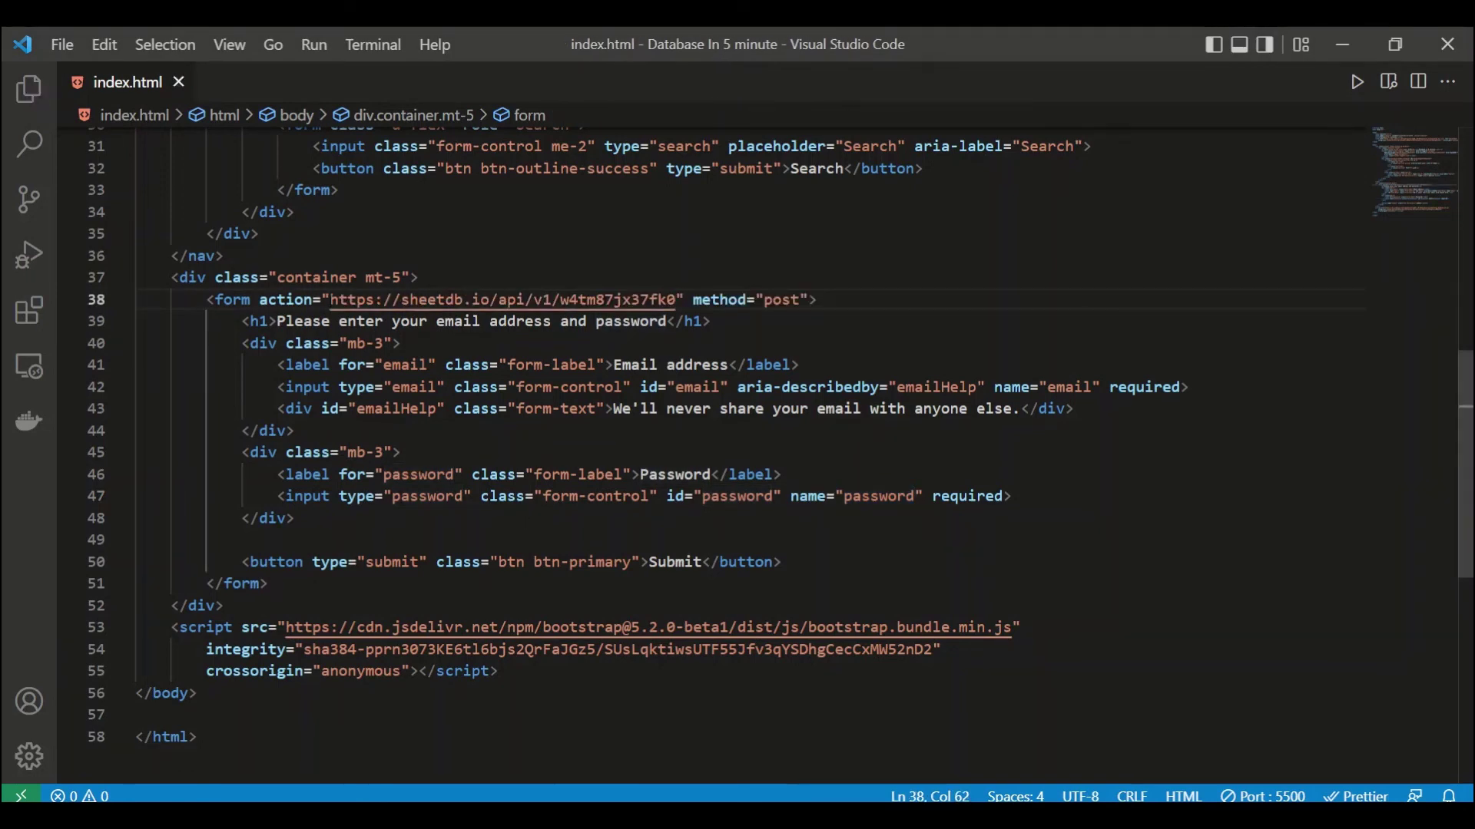
left_click(423, 432)
left_click(523, 577)
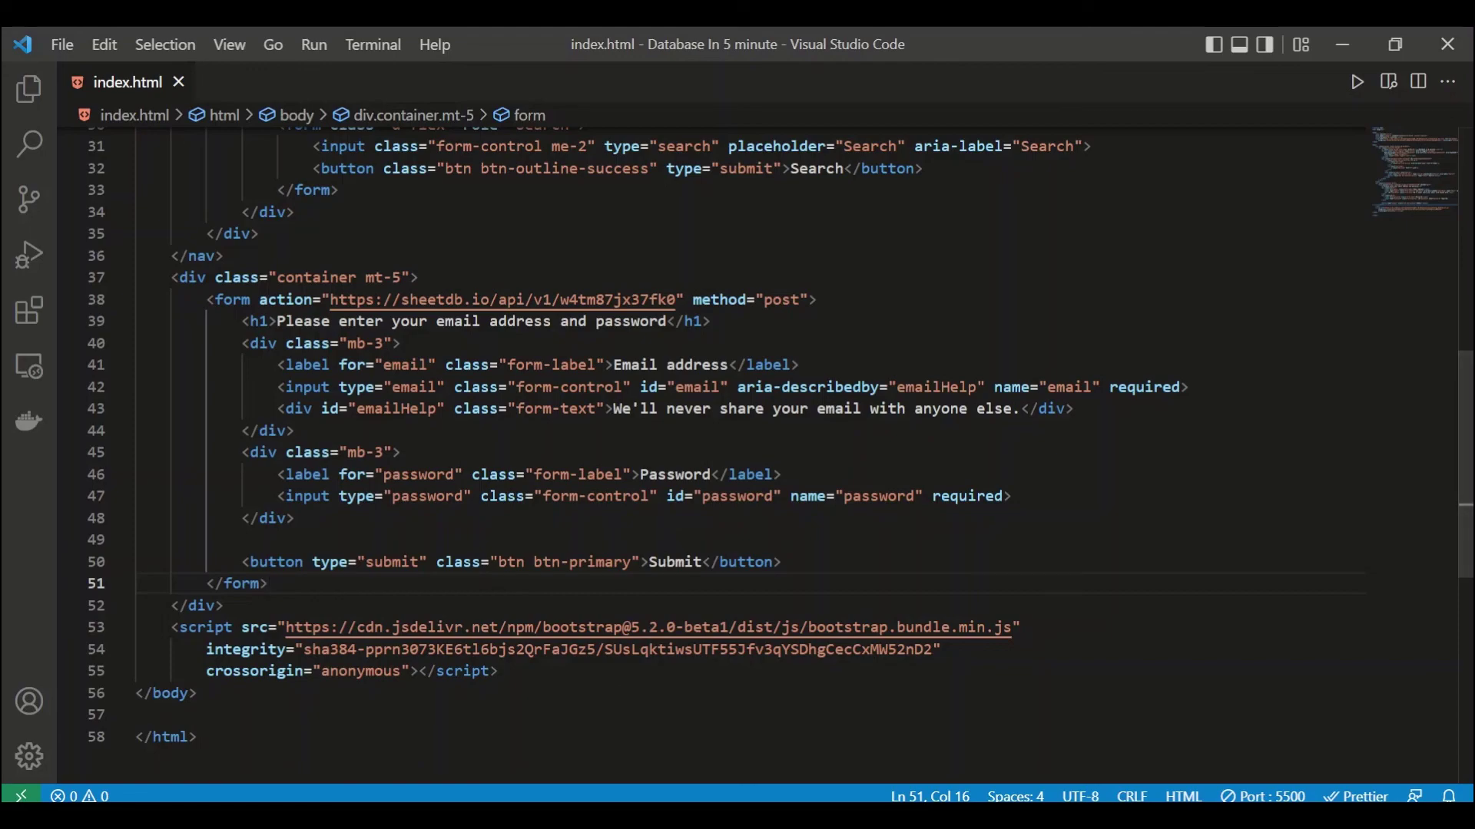
key("alt+Tab")
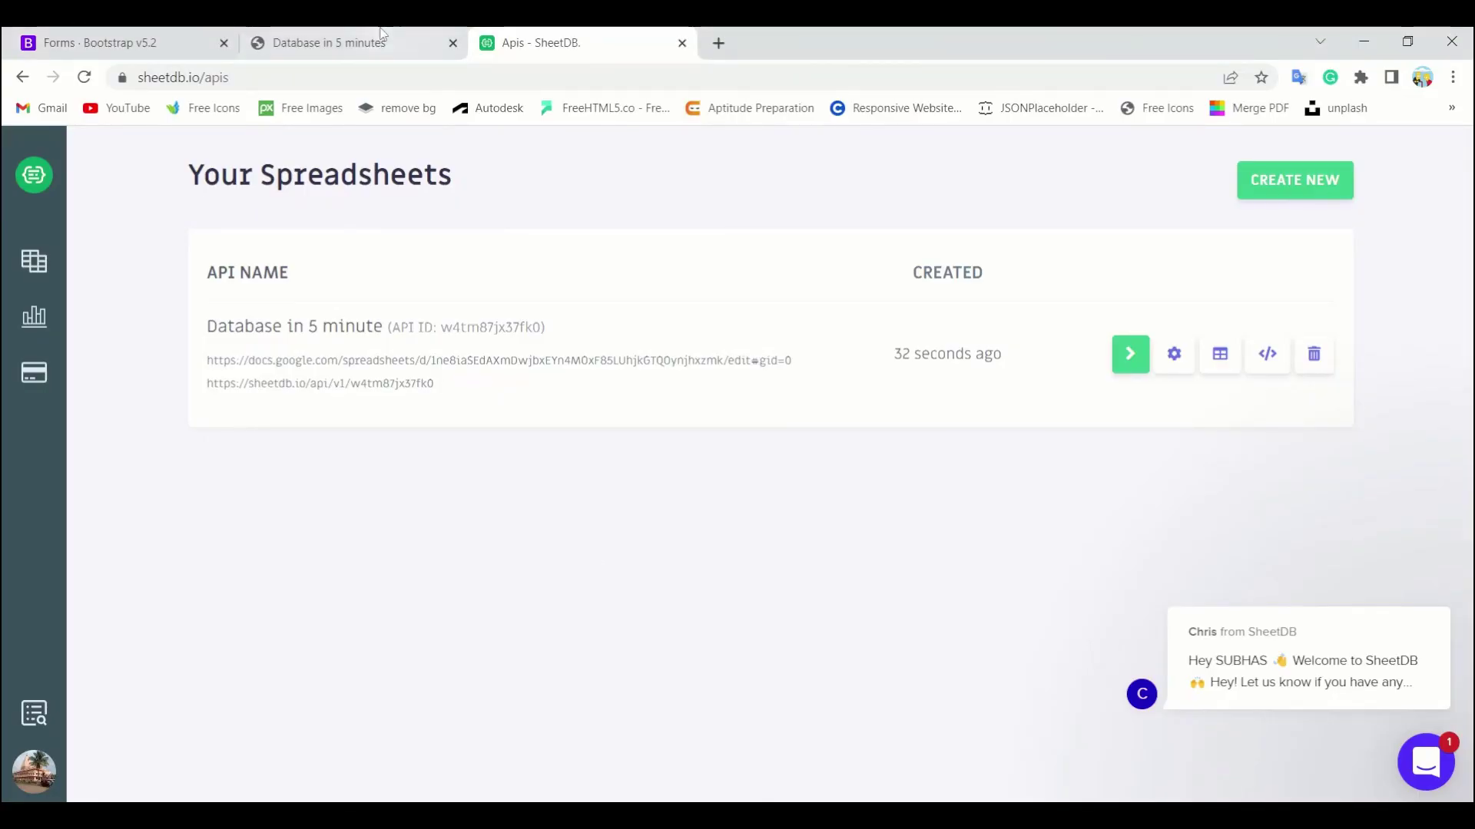
Step: Submit the login form with a saved email address and a password, getting SheetDB's created:1 response
left_click(382, 38)
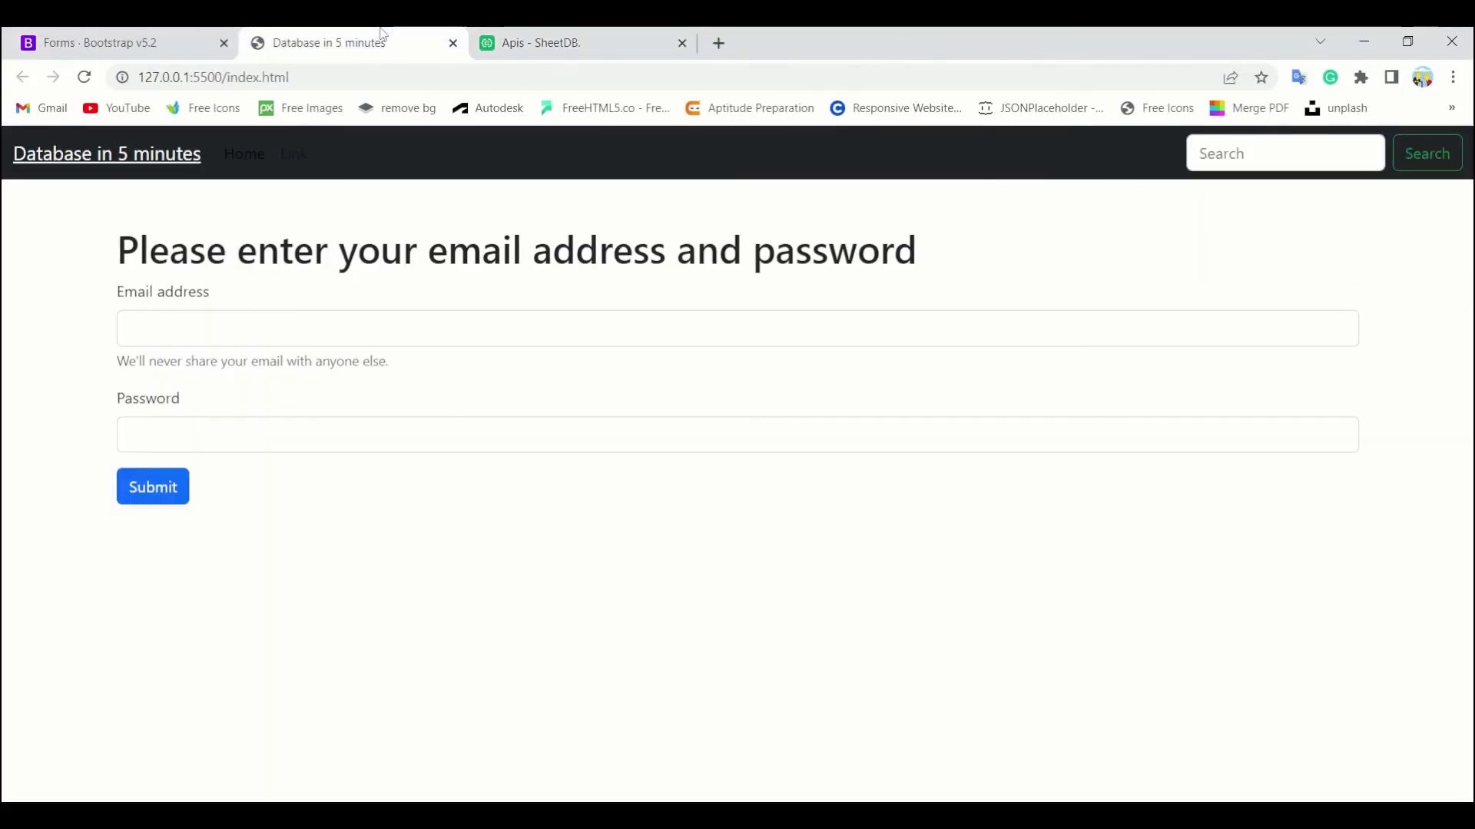
left_click(257, 335)
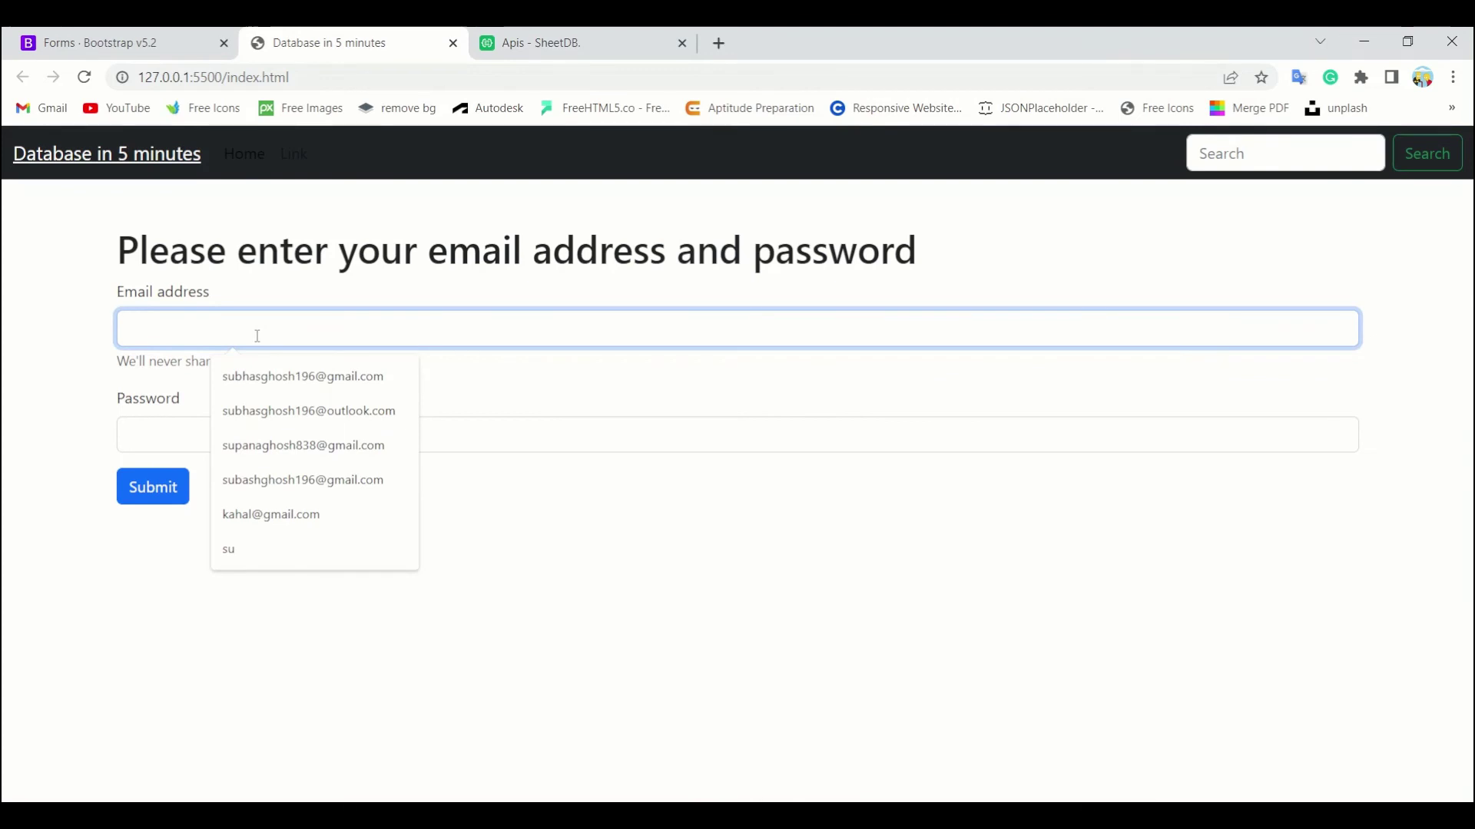
left_click(257, 376)
left_click(189, 428)
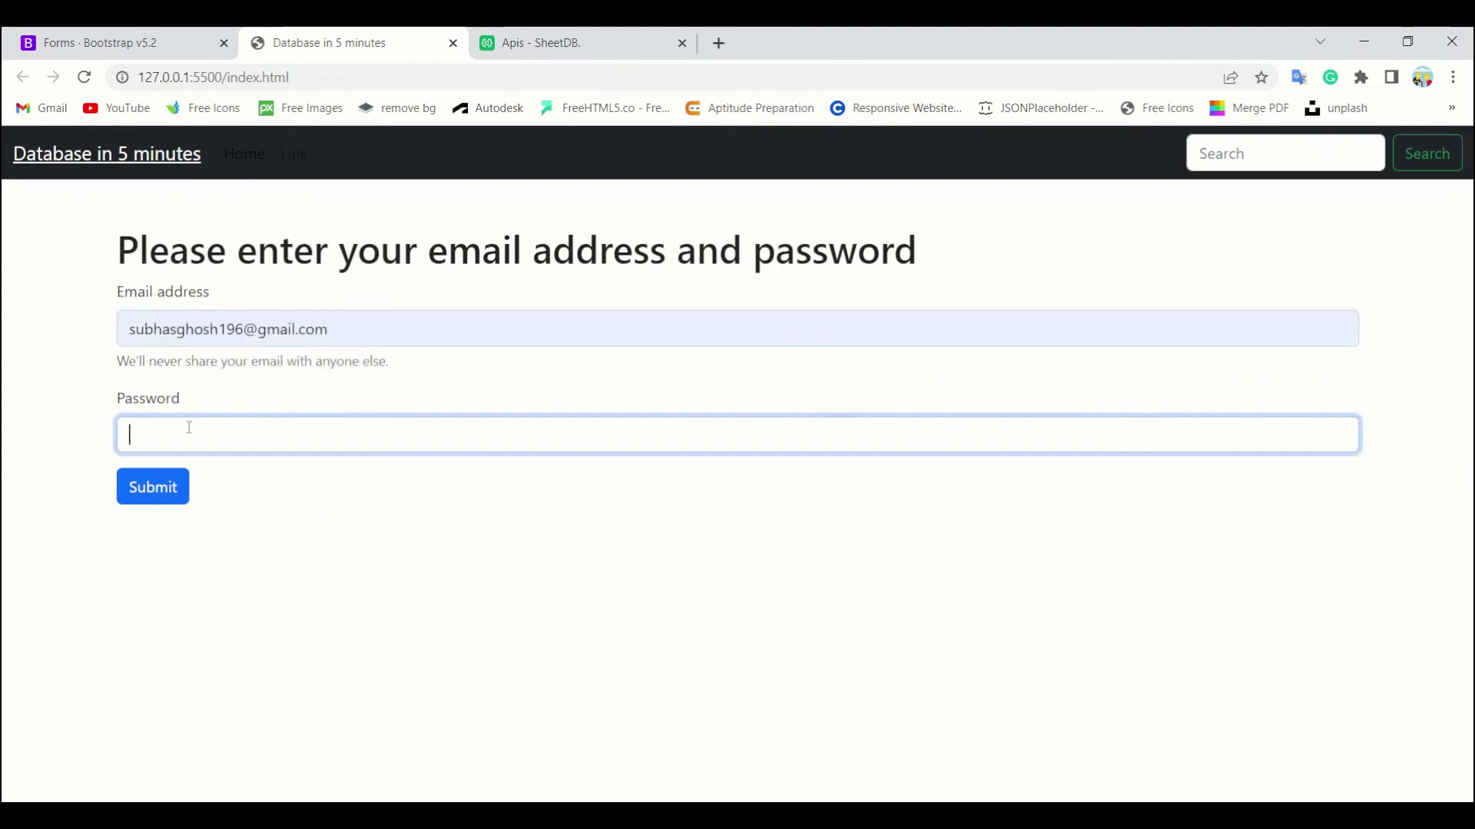
type("123456")
left_click(150, 498)
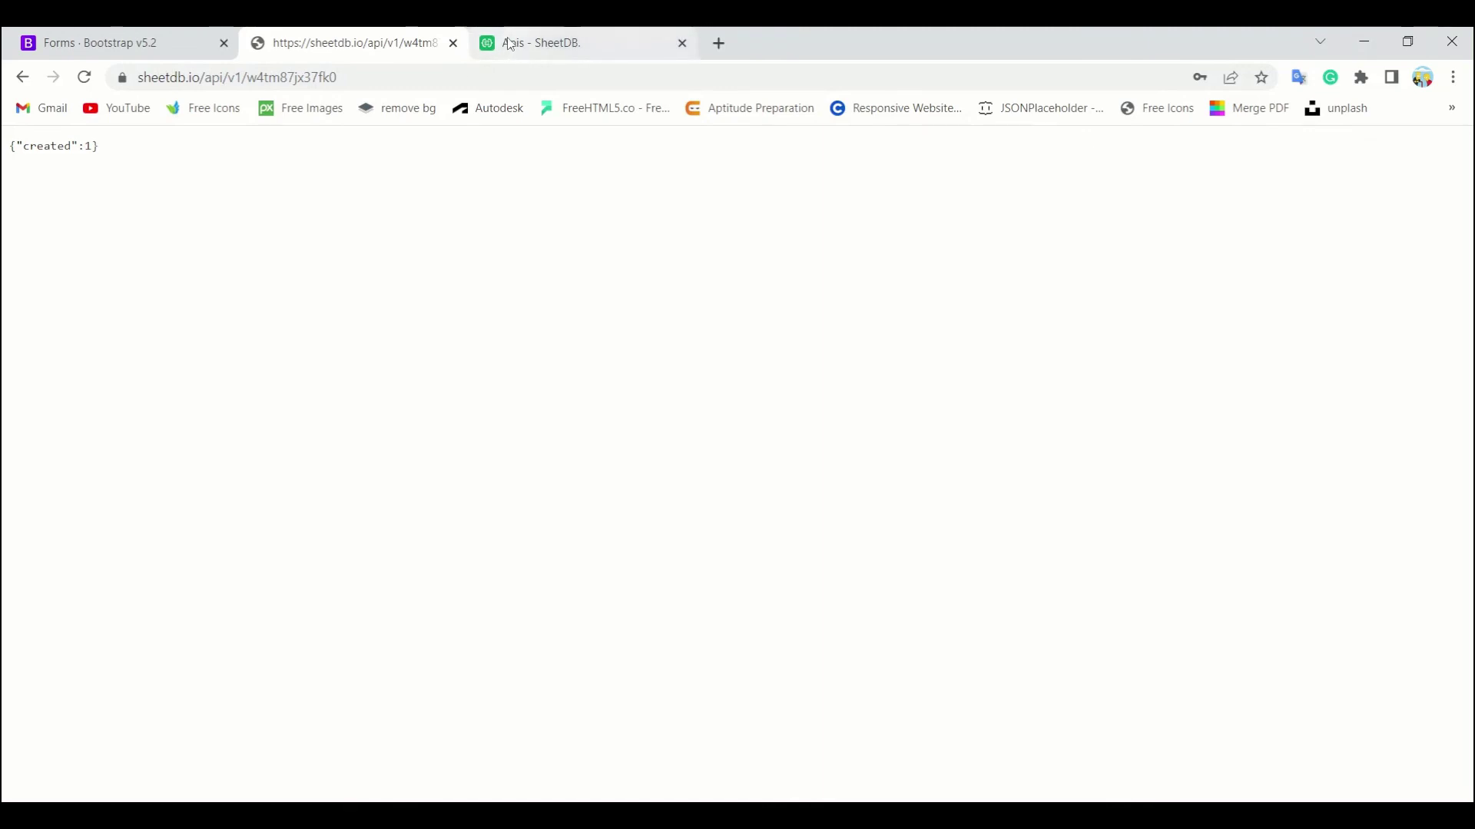
left_click(1067, 816)
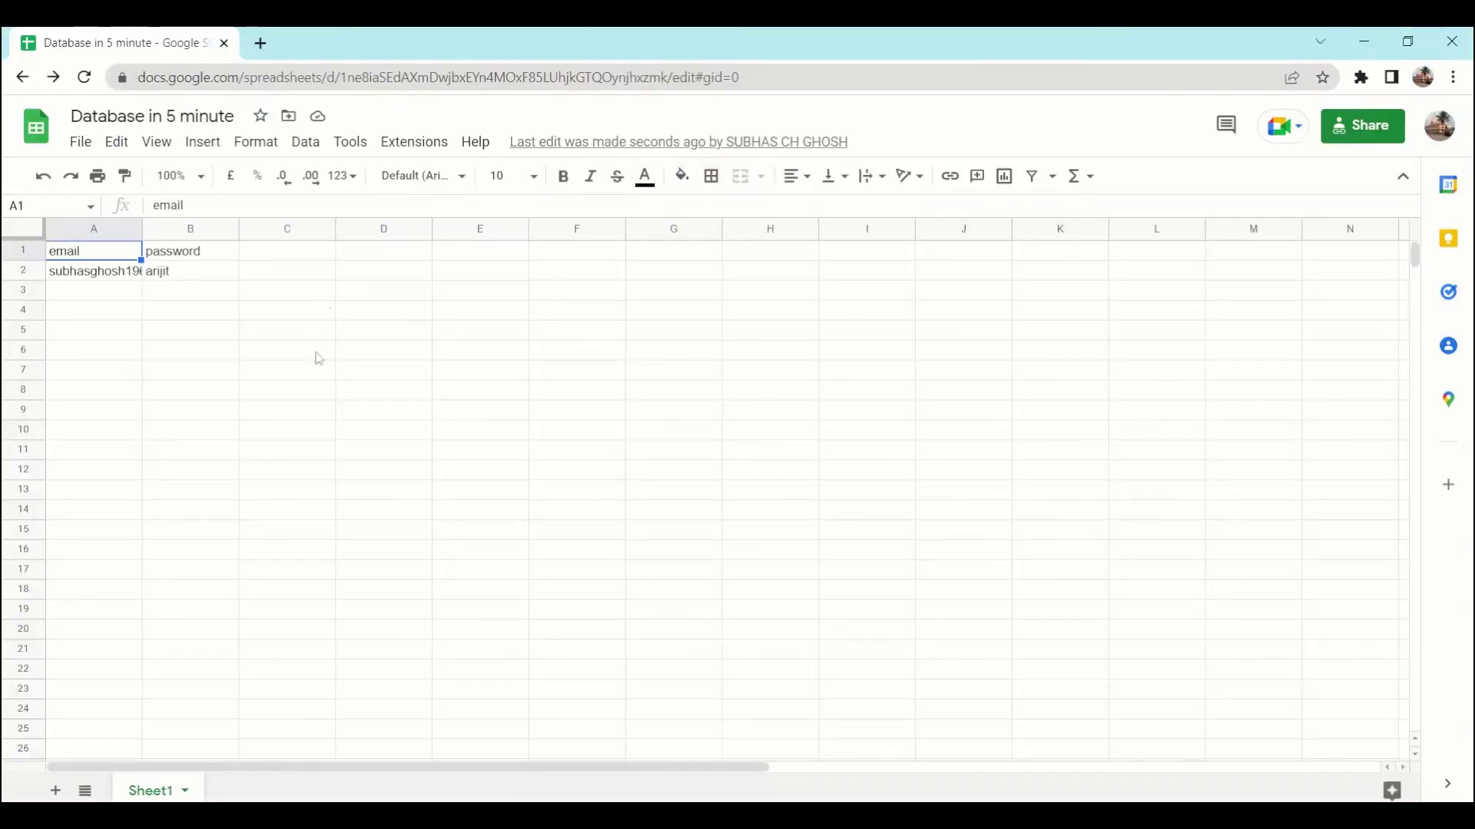
Step: Widen columns A and B so the submitted email and password in row 2 are fully visible
left_click_drag(146, 232, 203, 230)
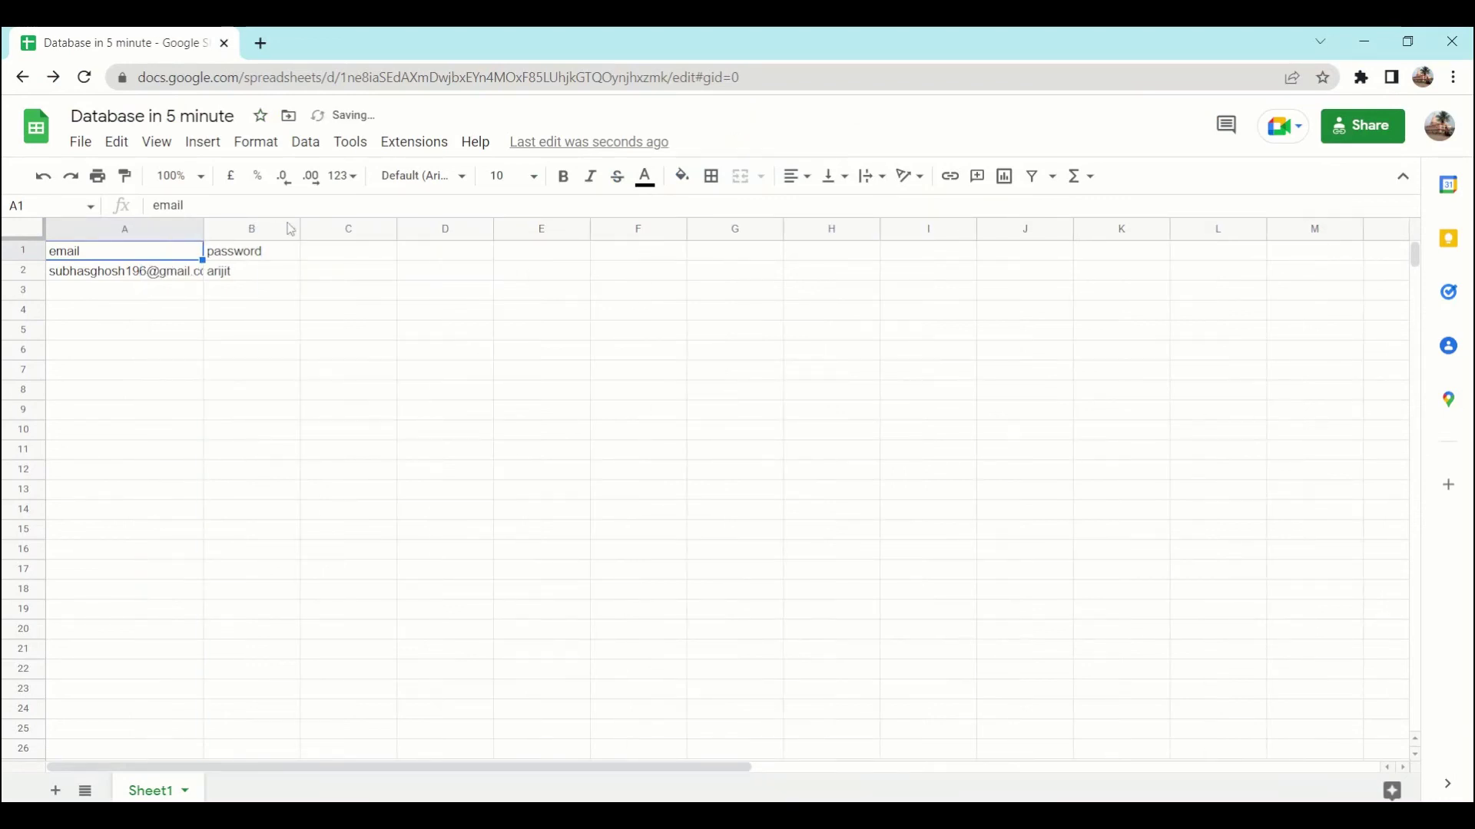
left_click_drag(298, 229, 321, 229)
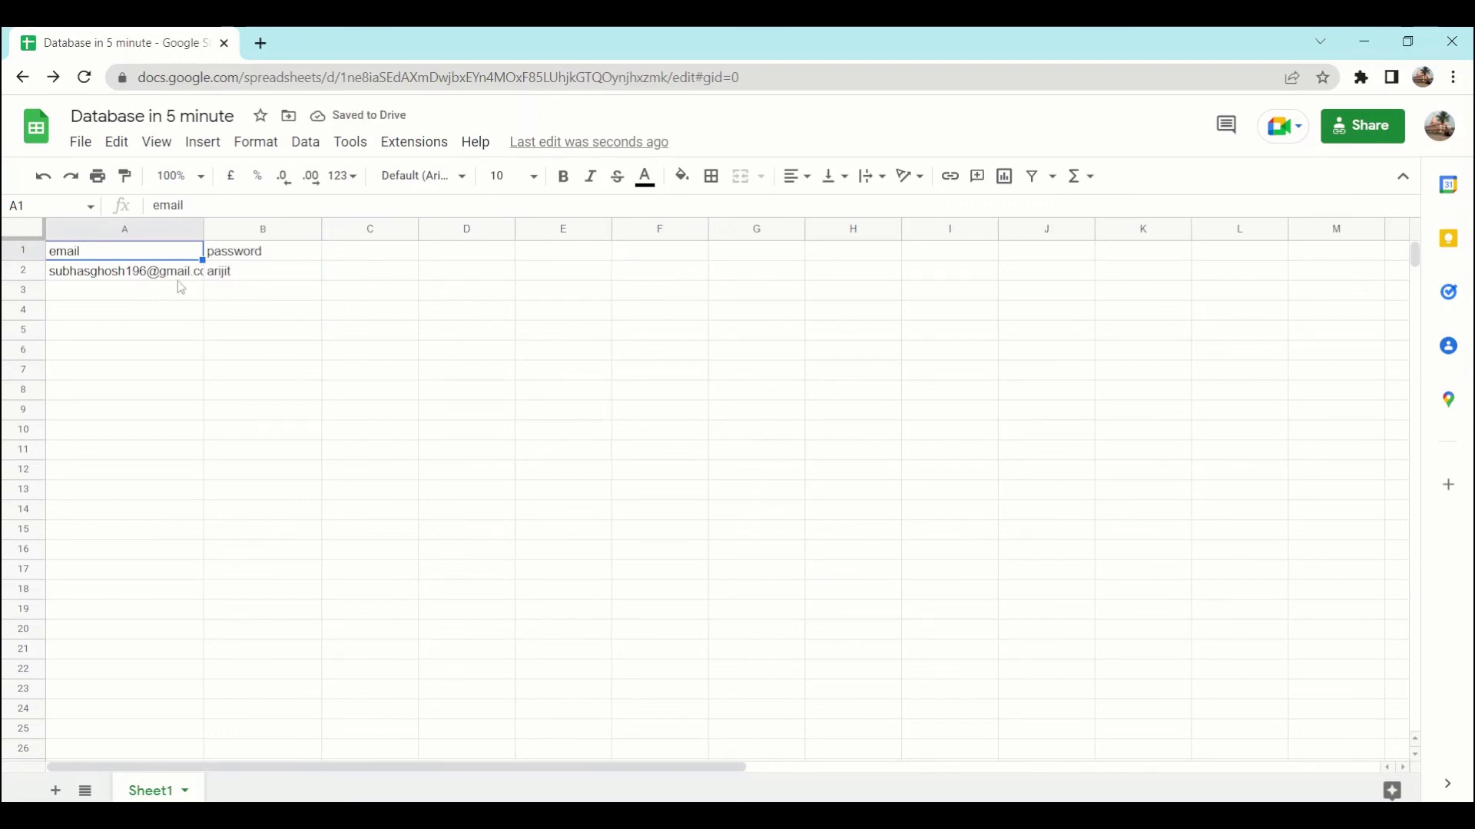
left_click_drag(203, 228, 243, 228)
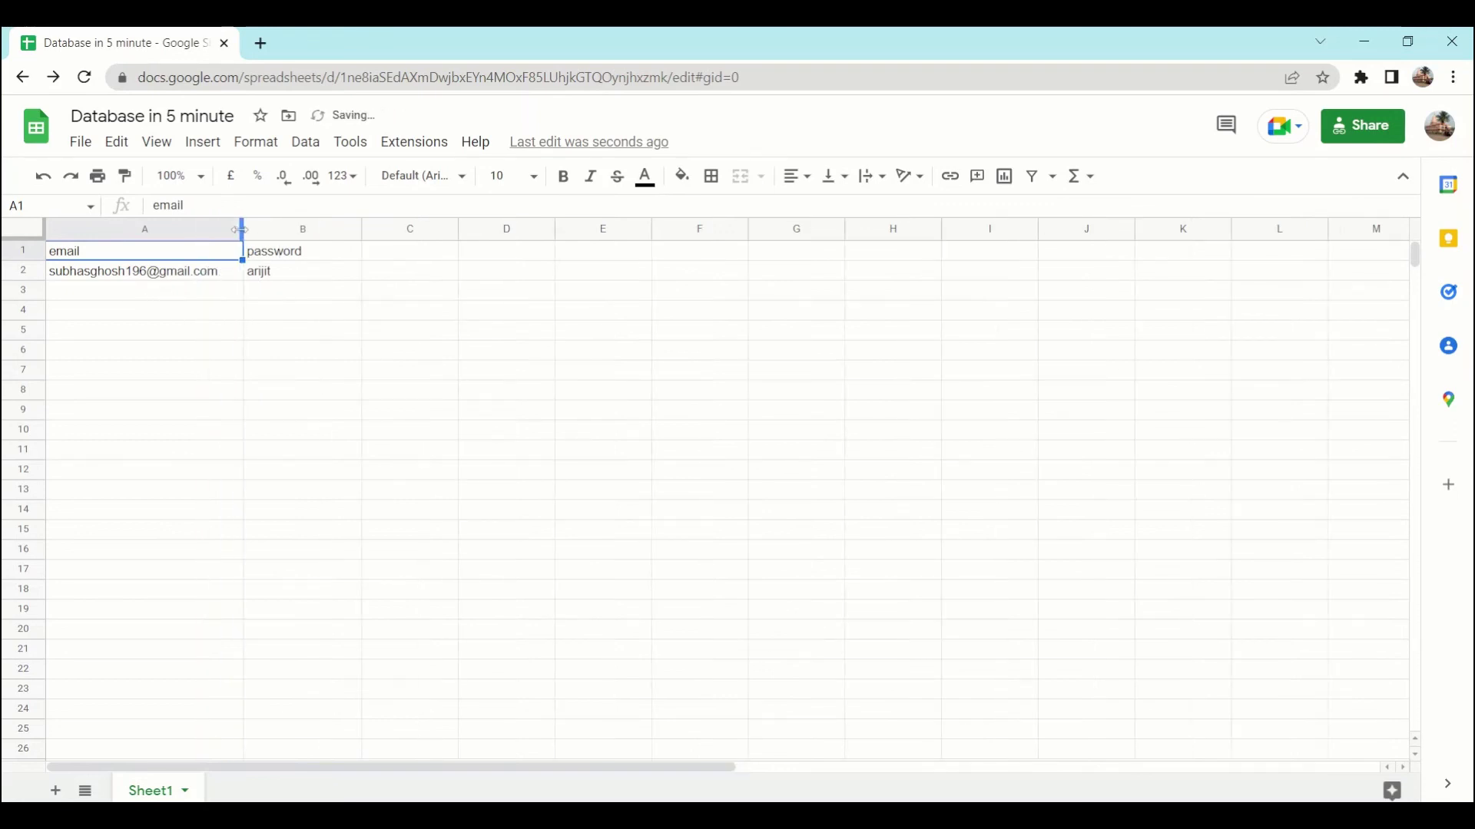
left_click(298, 275)
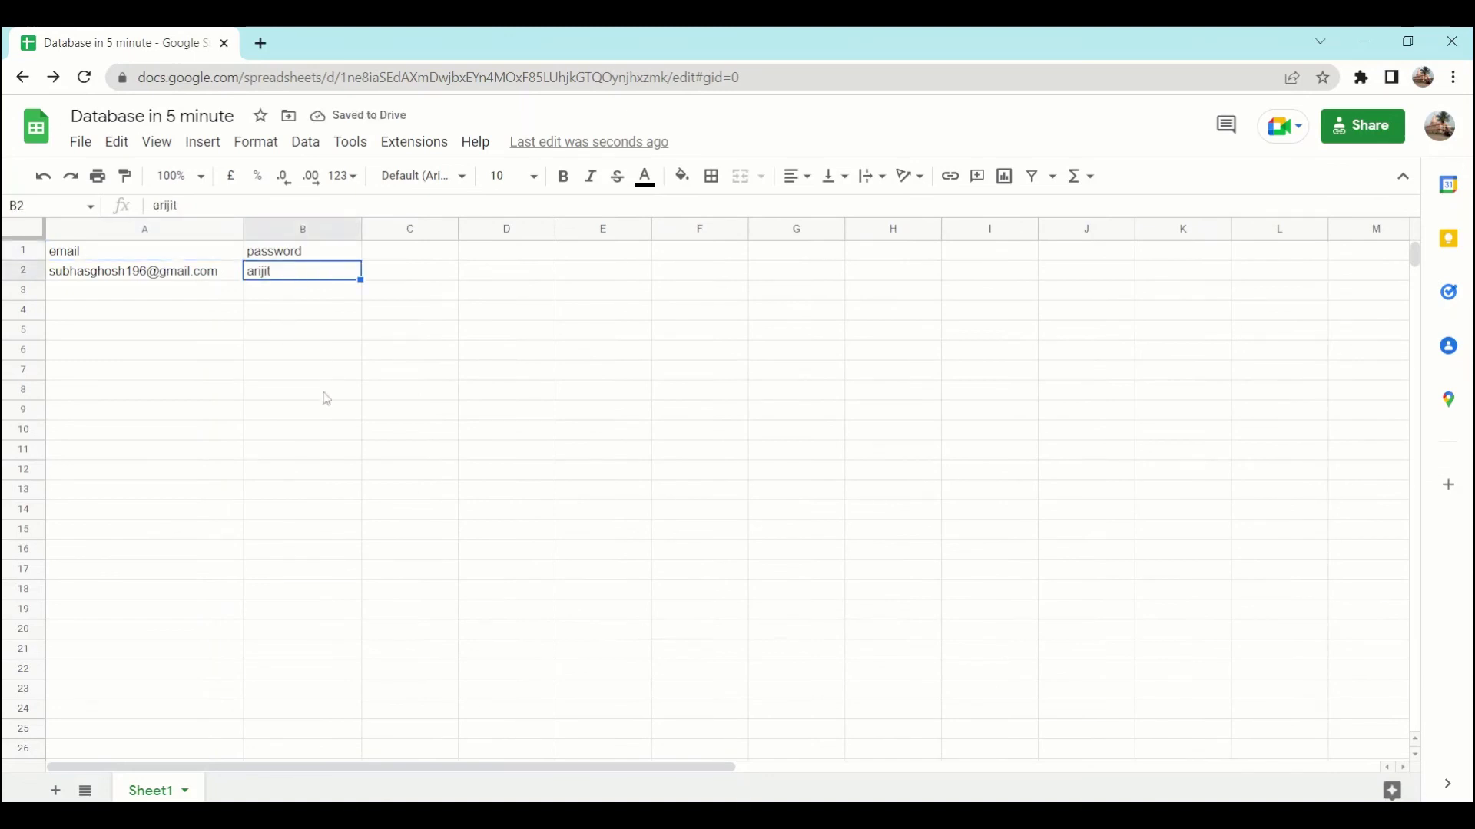